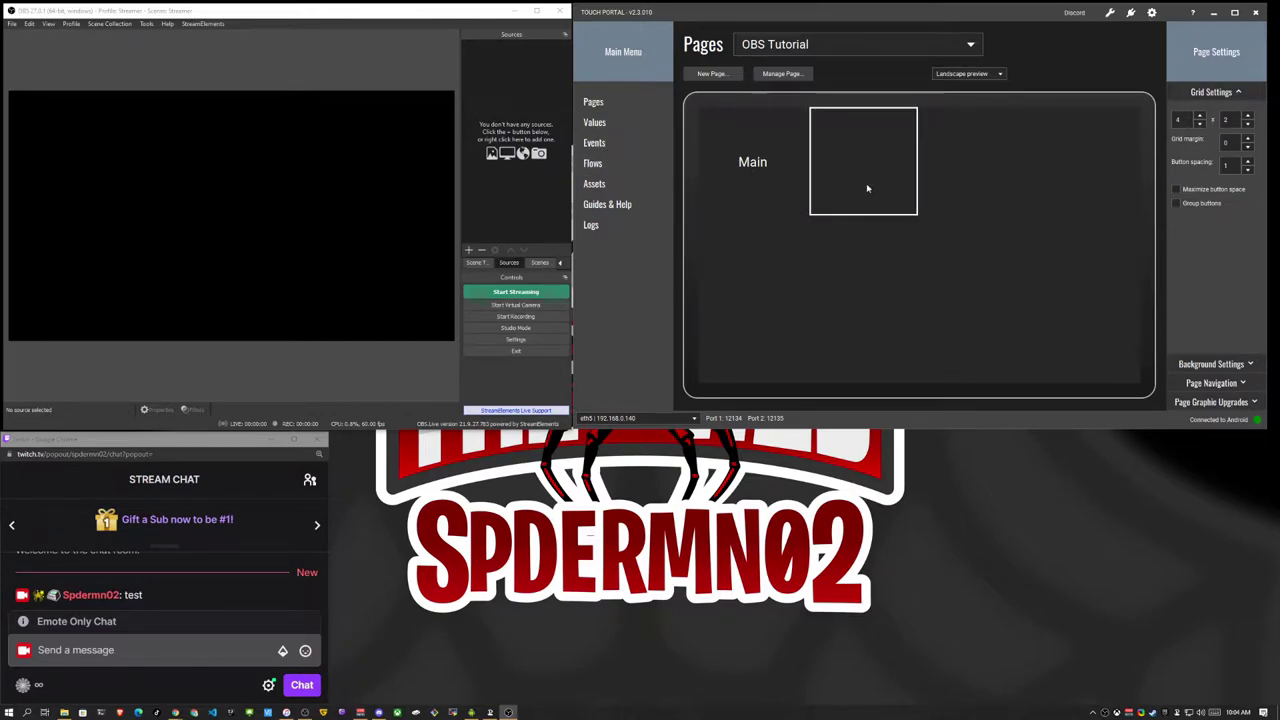
# - Create a new button in an empty grid slot titled 'GIF Button'
pyautogui.click(866, 189)
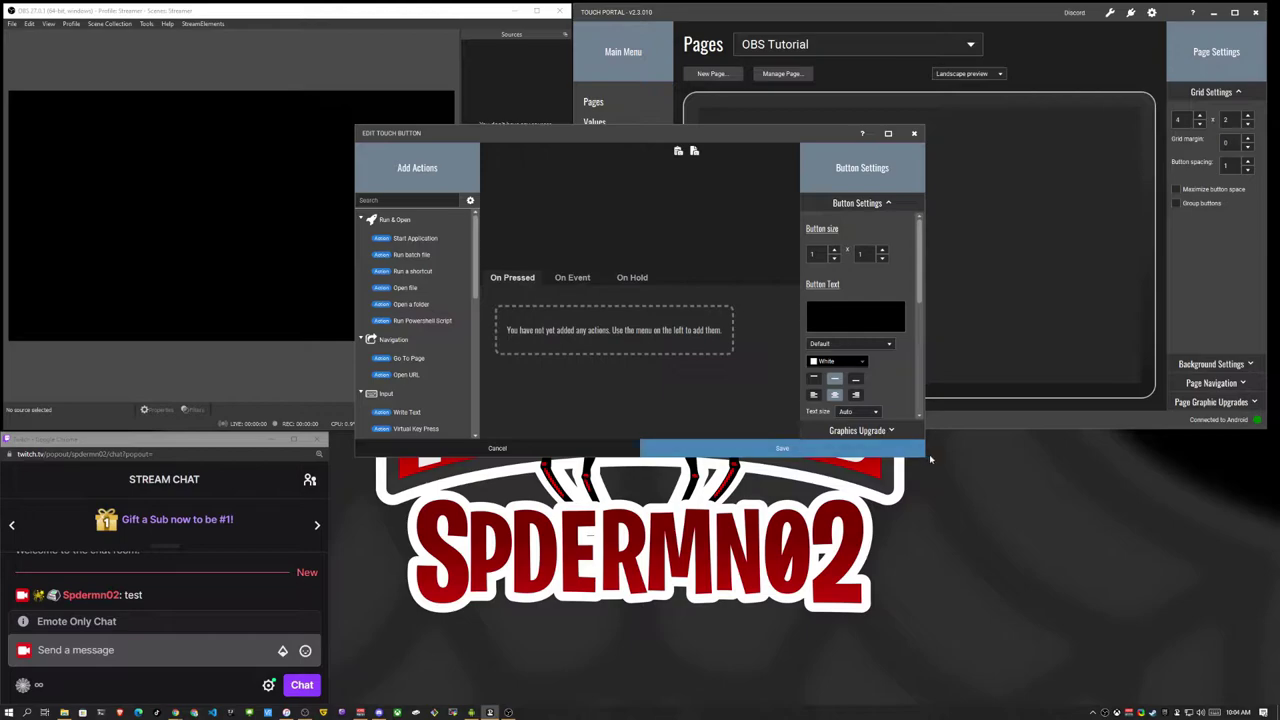
pyautogui.moveTo(924, 463); pyautogui.dragTo(1020, 585)
pyautogui.moveTo(783, 140); pyautogui.dragTo(985, 242)
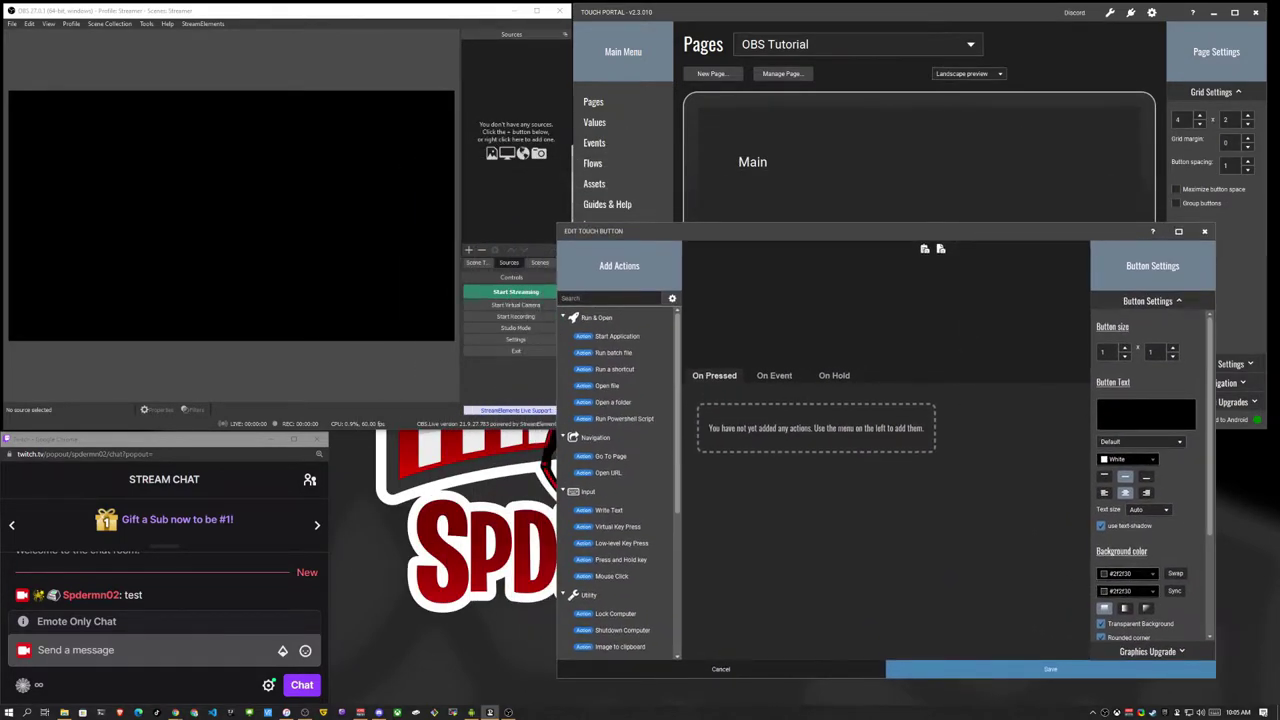
pyautogui.write('GIF Button')
# - Add an On Chat Message Event trigger for messages that start with '!gif'
pyautogui.click(773, 377)
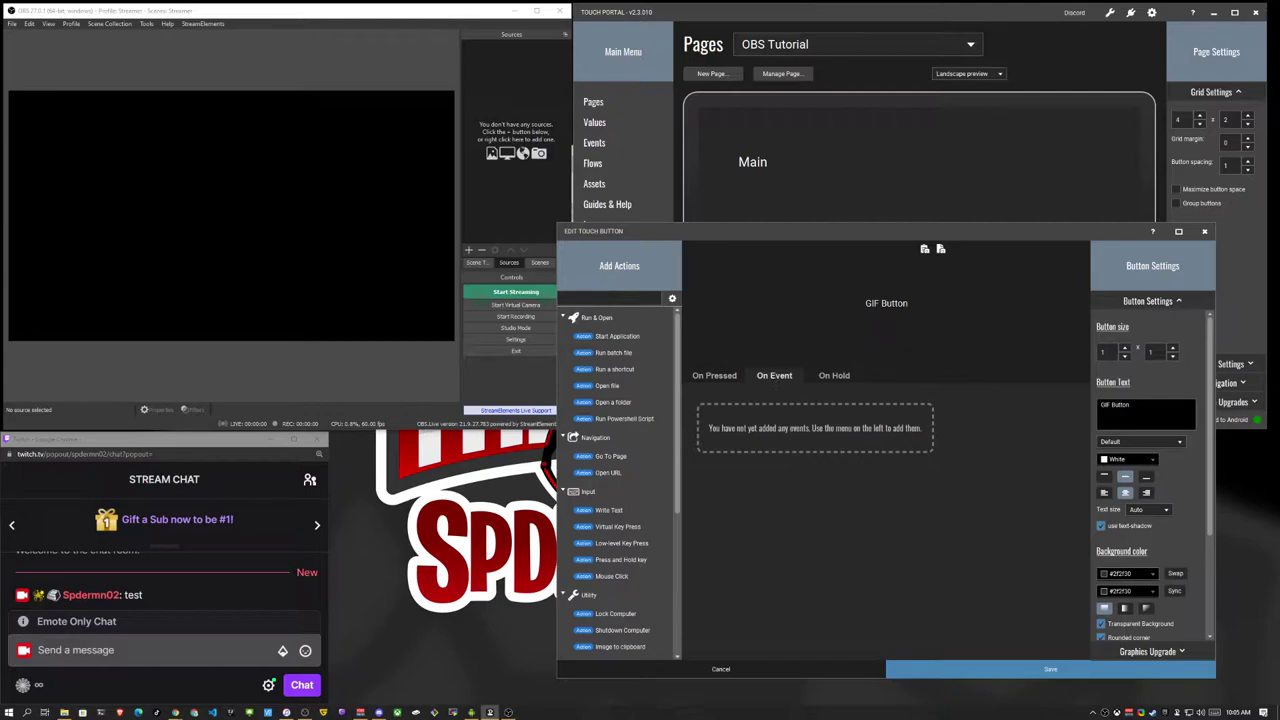
pyautogui.write('chat')
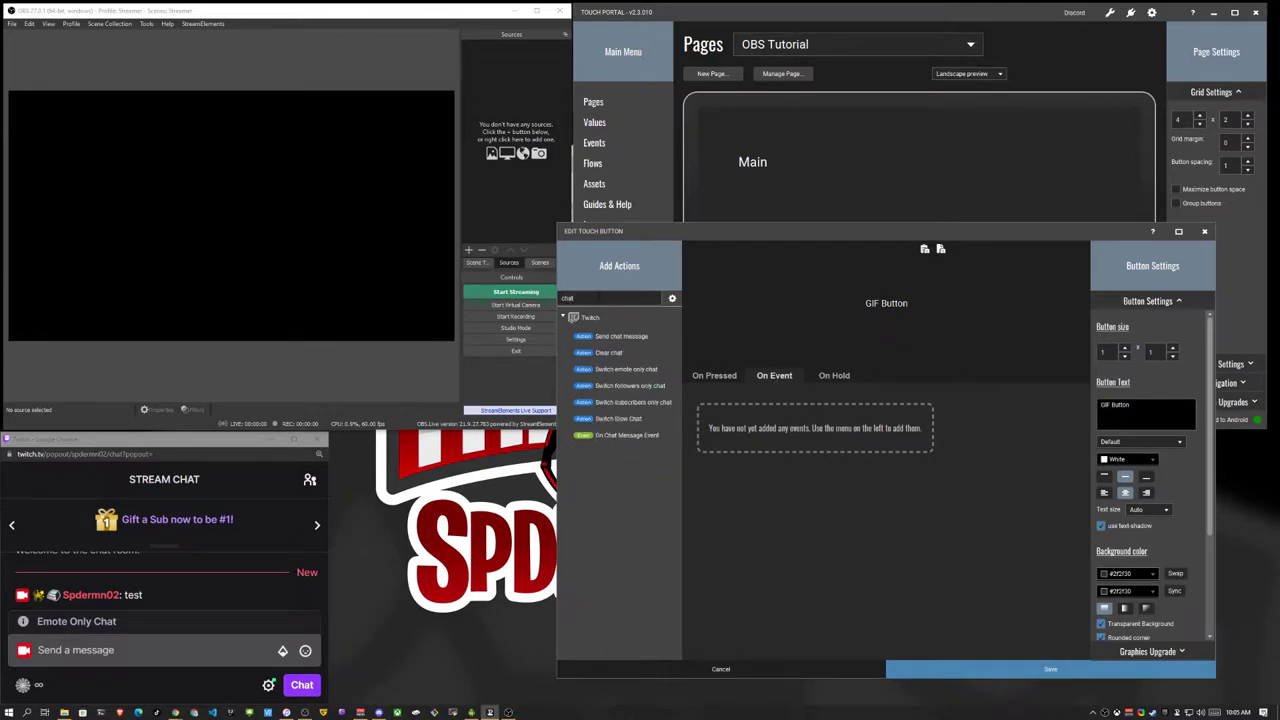
pyautogui.doubleClick(628, 338)
pyautogui.rightClick(740, 398)
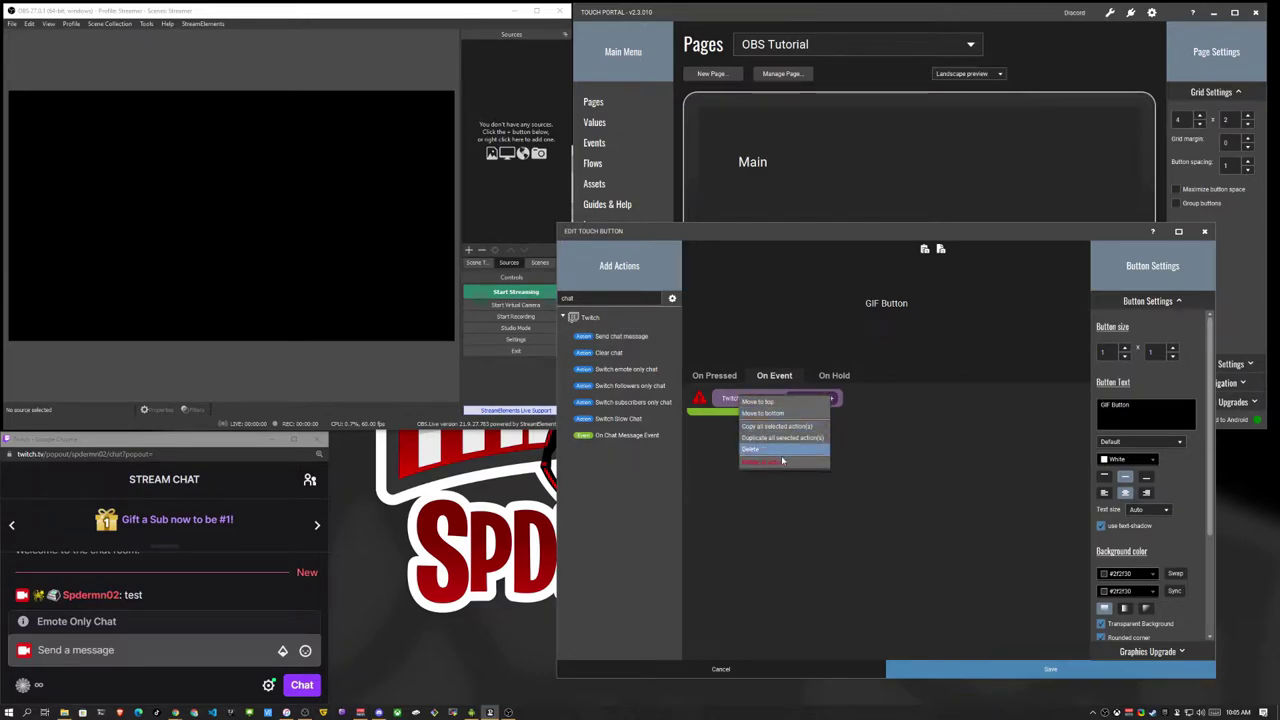
pyautogui.click(782, 462)
pyautogui.click(655, 364)
pyautogui.doubleClick(640, 437)
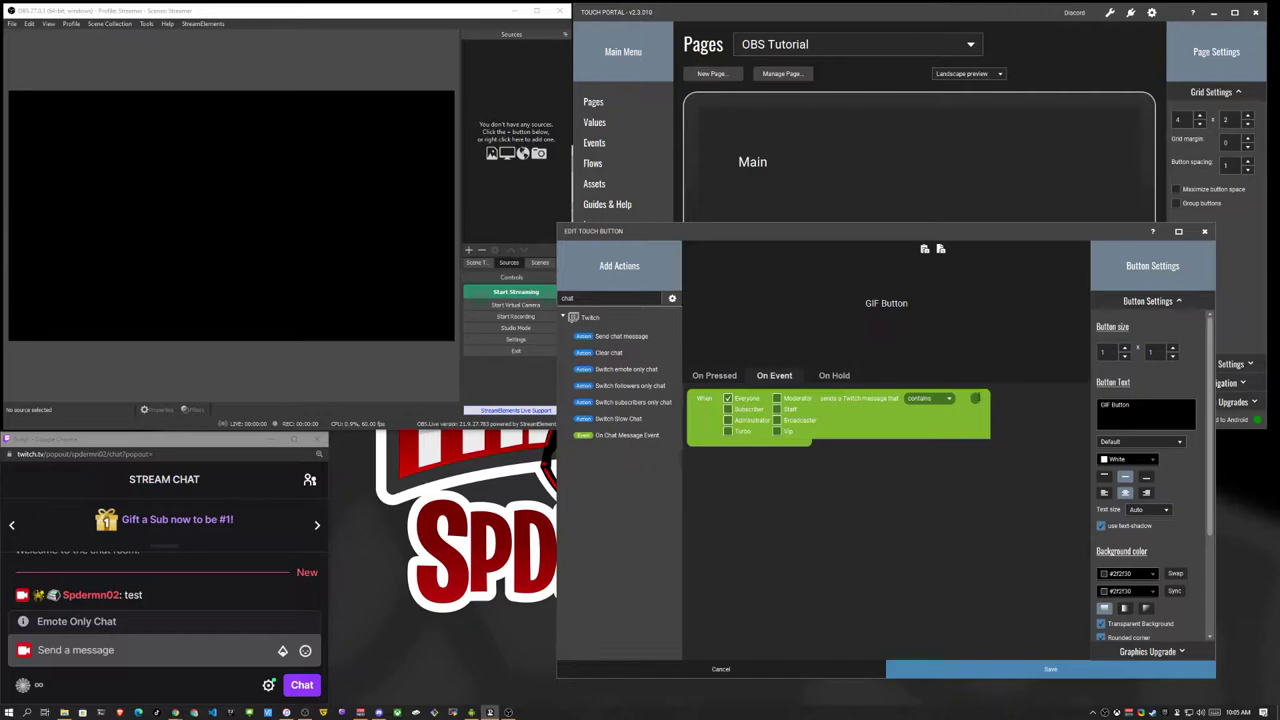
pyautogui.click(977, 398)
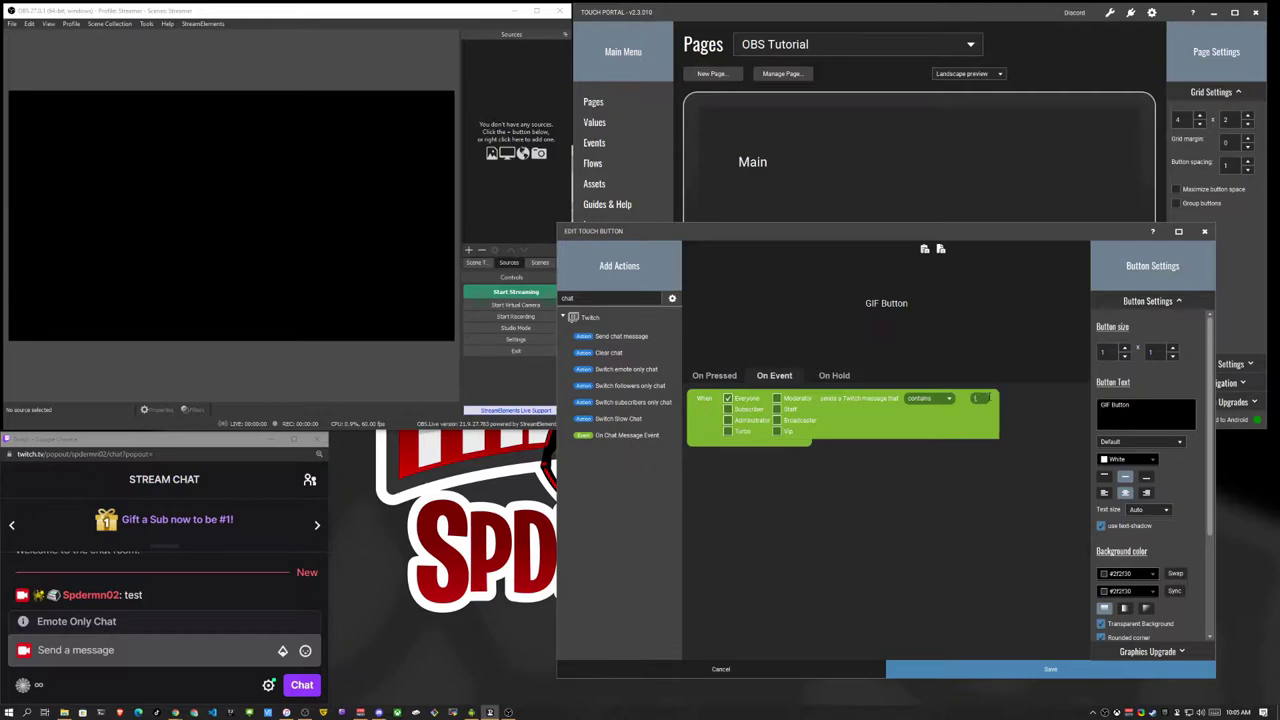
pyautogui.write('!gif')
pyautogui.click(928, 399)
pyautogui.click(928, 431)
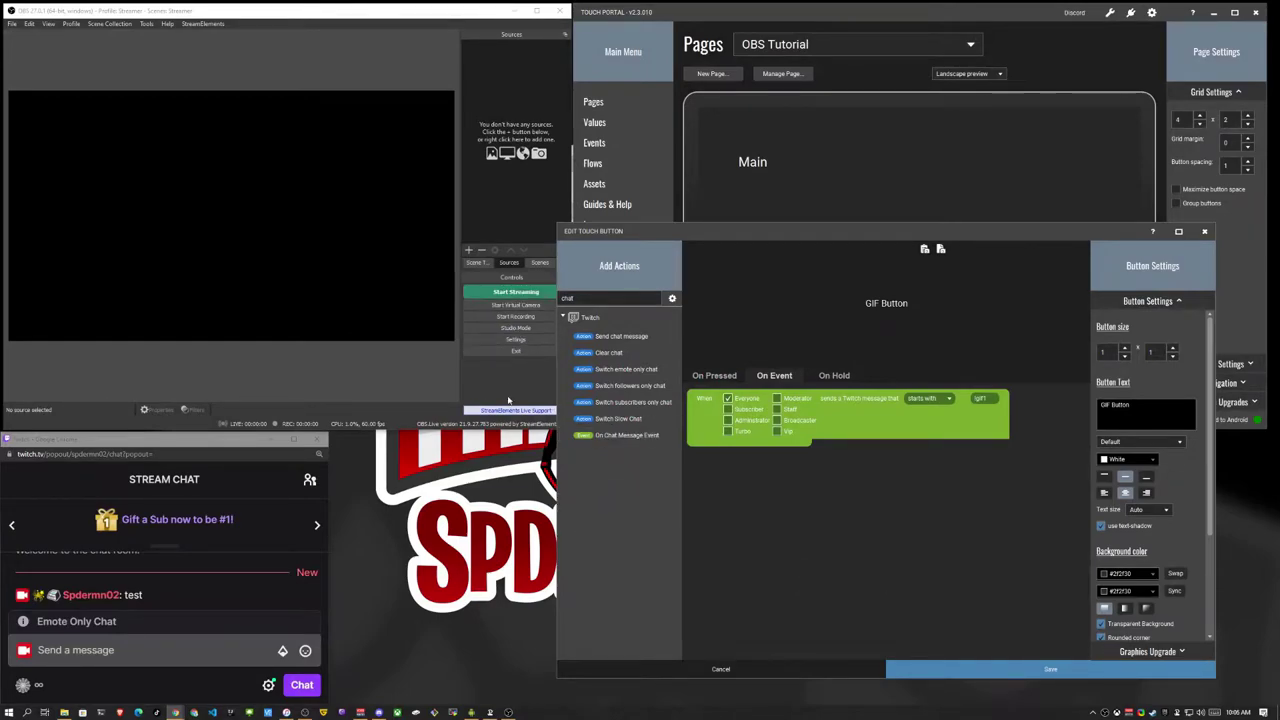
# - Add a new image source named Homer to the TPGifs scene in OBS
pyautogui.click(505, 270)
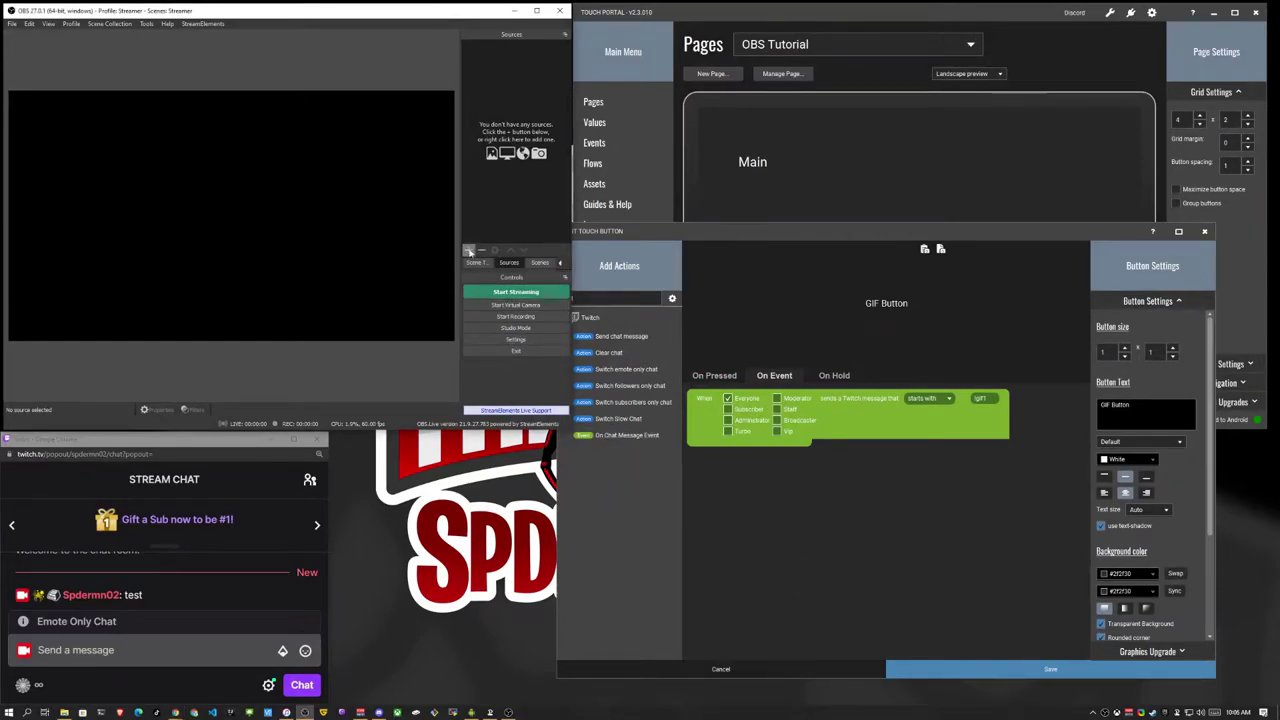
pyautogui.click(540, 262)
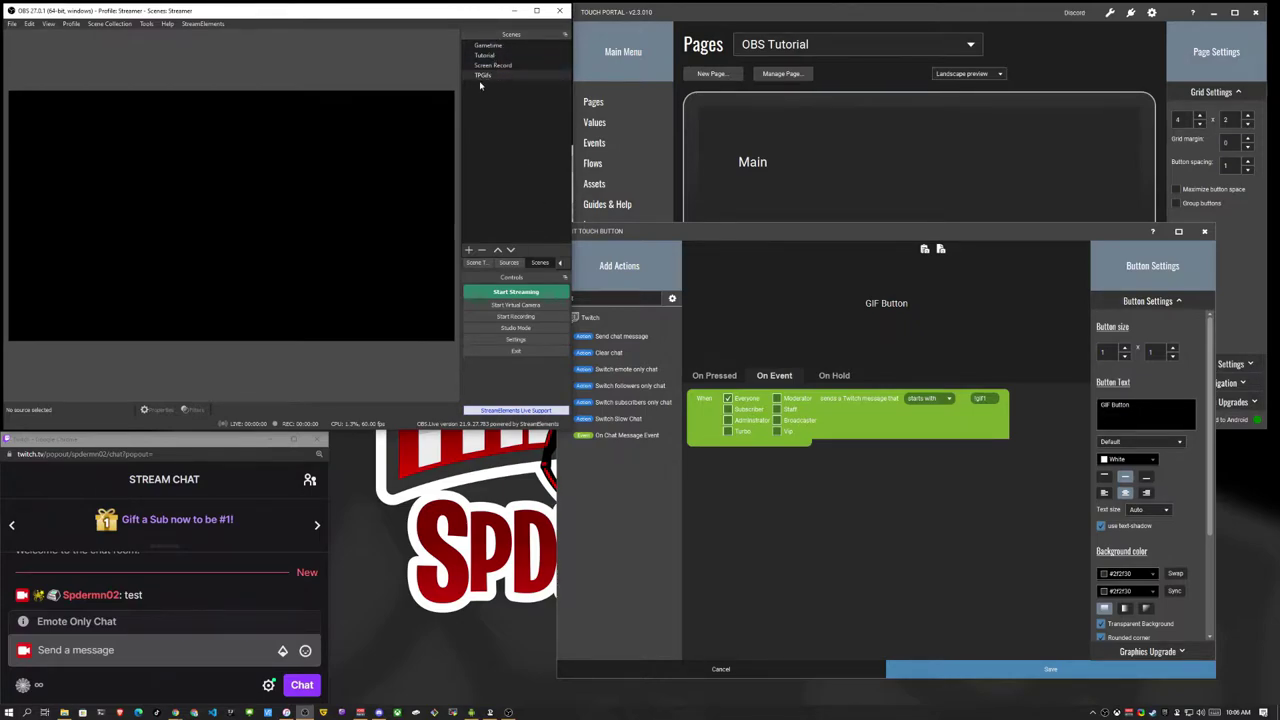
pyautogui.click(509, 263)
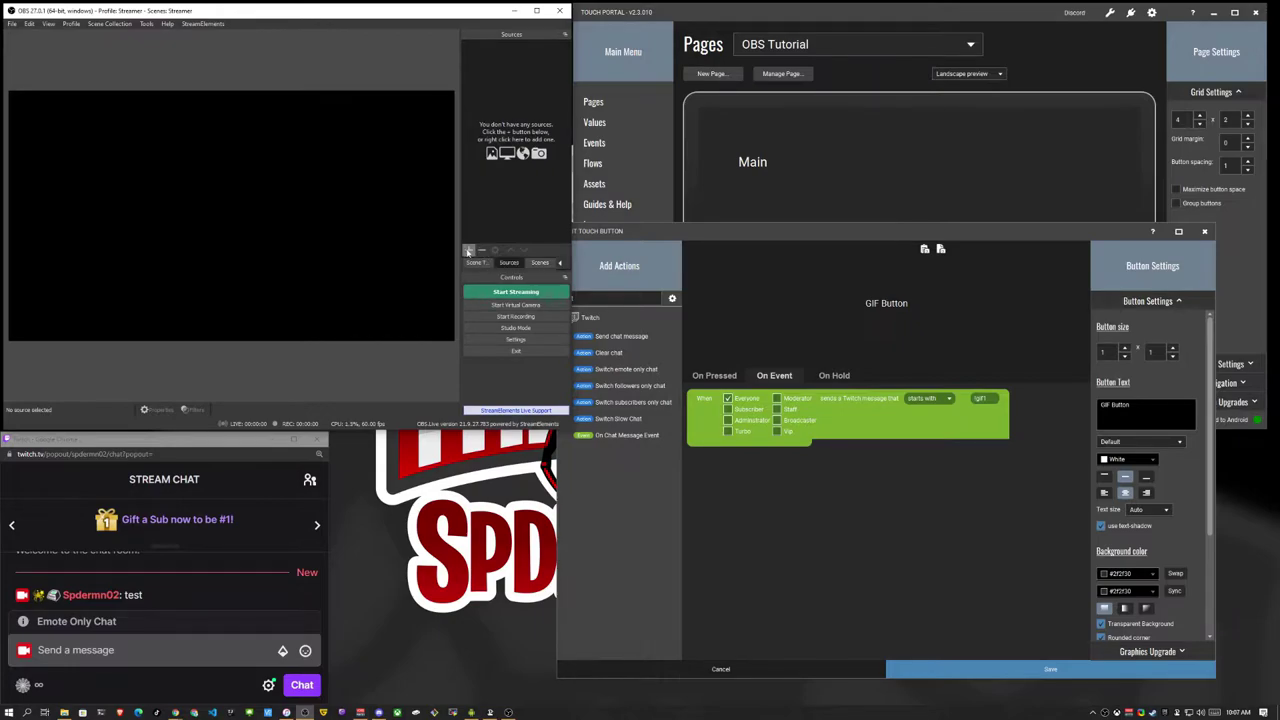
pyautogui.click(469, 250)
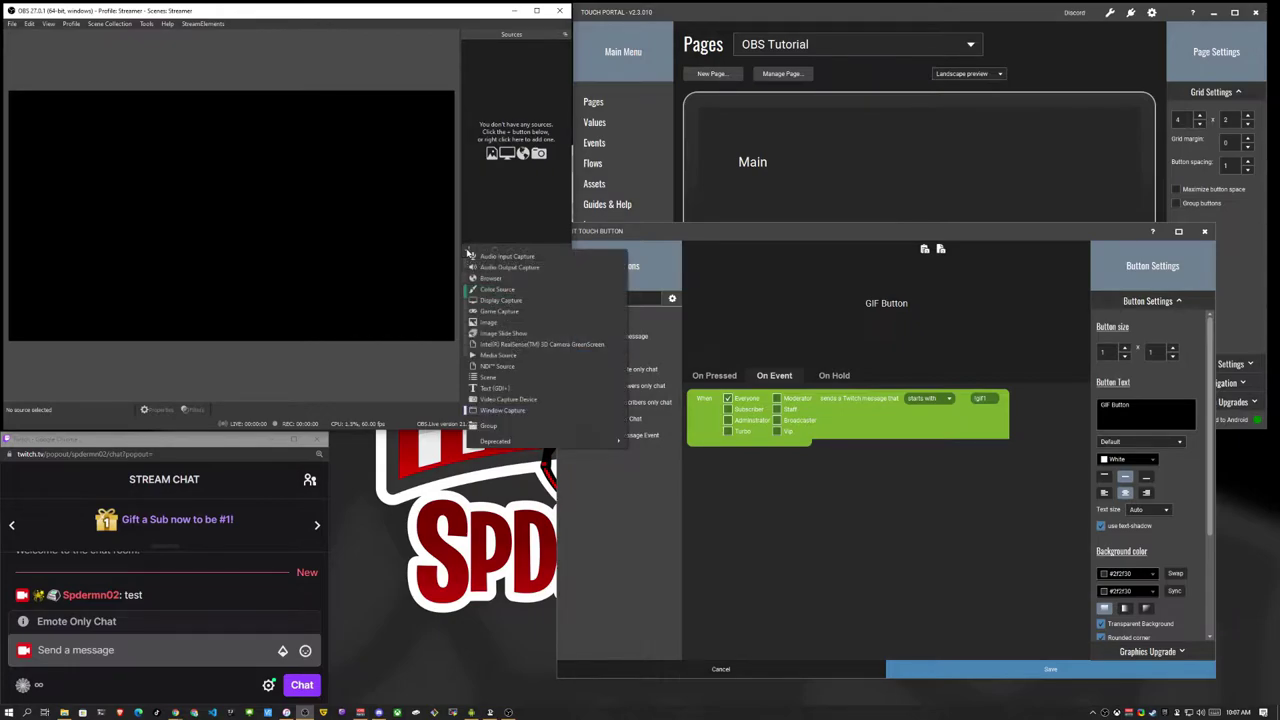
pyautogui.click(490, 322)
pyautogui.write('Himel')
pyautogui.click(316, 291)
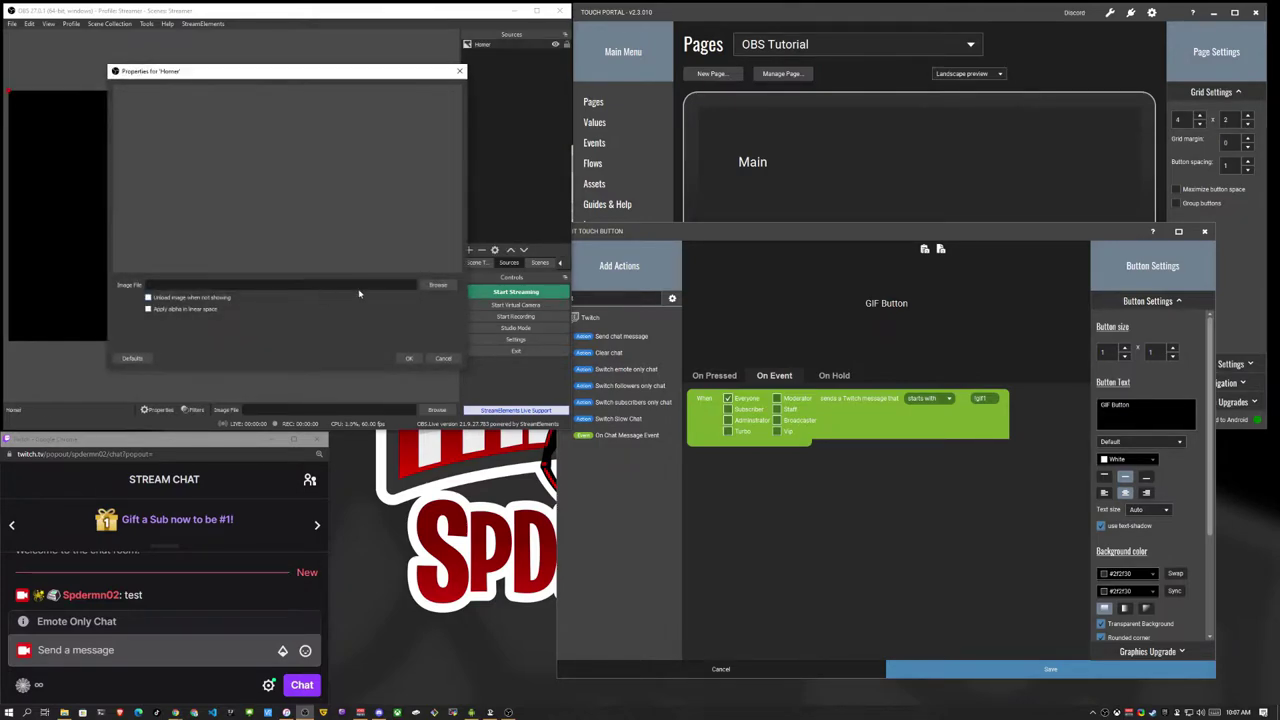
# - Load goodbye-homer.gif from D:/TP Work/TPTutorials into the Homer source
pyautogui.click(438, 286)
pyautogui.scroll(-3, 150, 260)
pyautogui.click(155, 308)
pyautogui.doubleClick(339, 190)
pyautogui.doubleClick(235, 197)
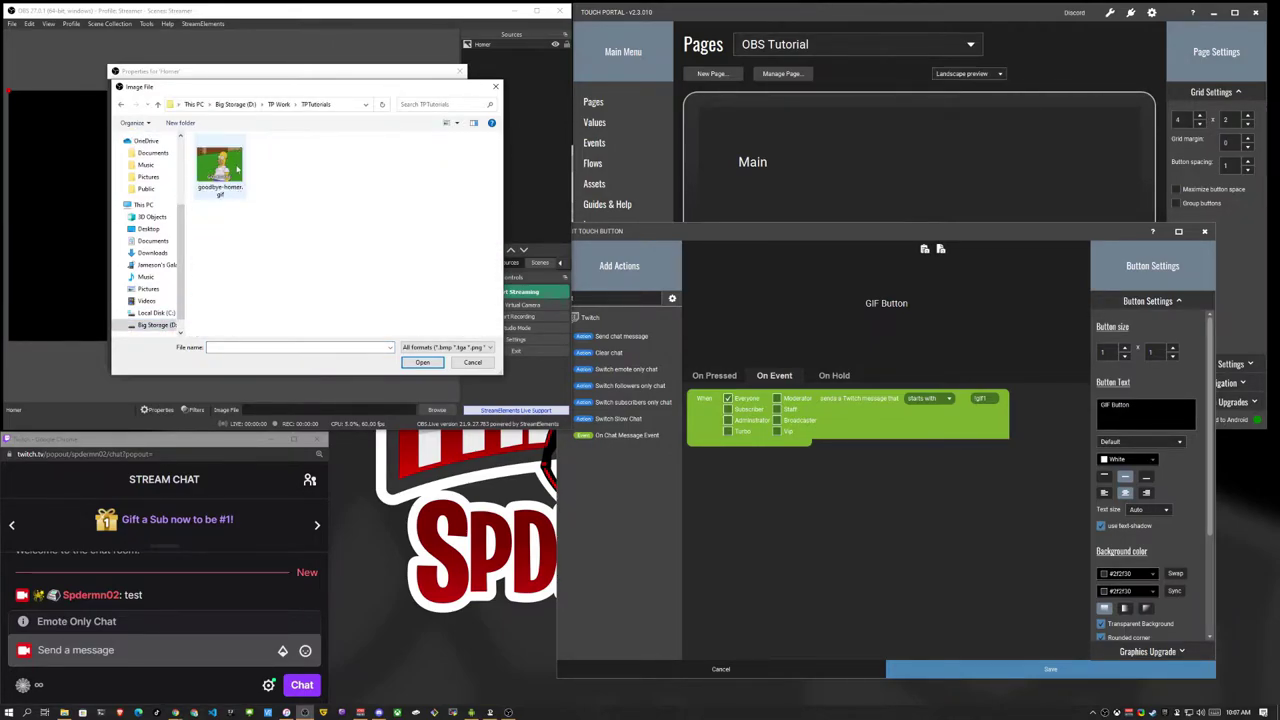
pyautogui.click(222, 162)
pyautogui.click(418, 364)
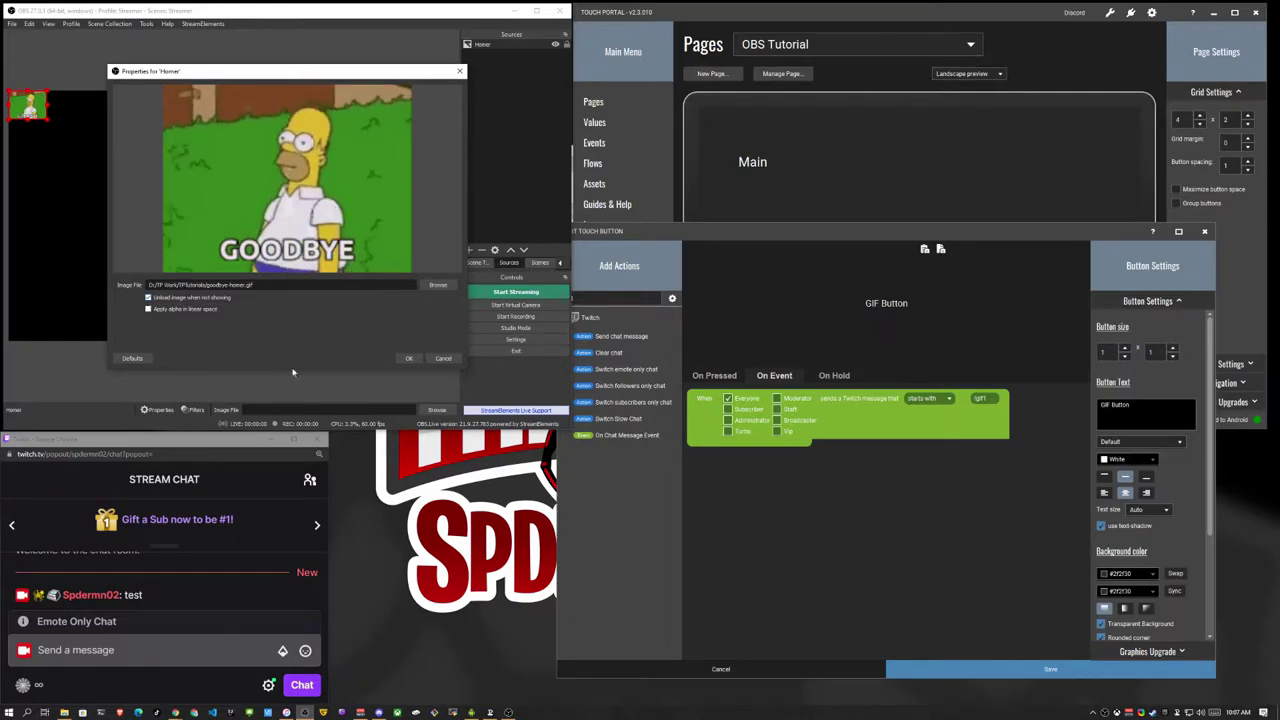
# - Confirm the Homer source properties and enlarge the GIF in the preview
pyautogui.click(408, 358)
pyautogui.moveTo(28, 106); pyautogui.dragTo(208, 253)
pyautogui.moveTo(165, 210); pyautogui.dragTo(250, 209)
# - Centre the Homer GIF on screen and hide the source so it starts invisible
pyautogui.rightClick(237, 211)
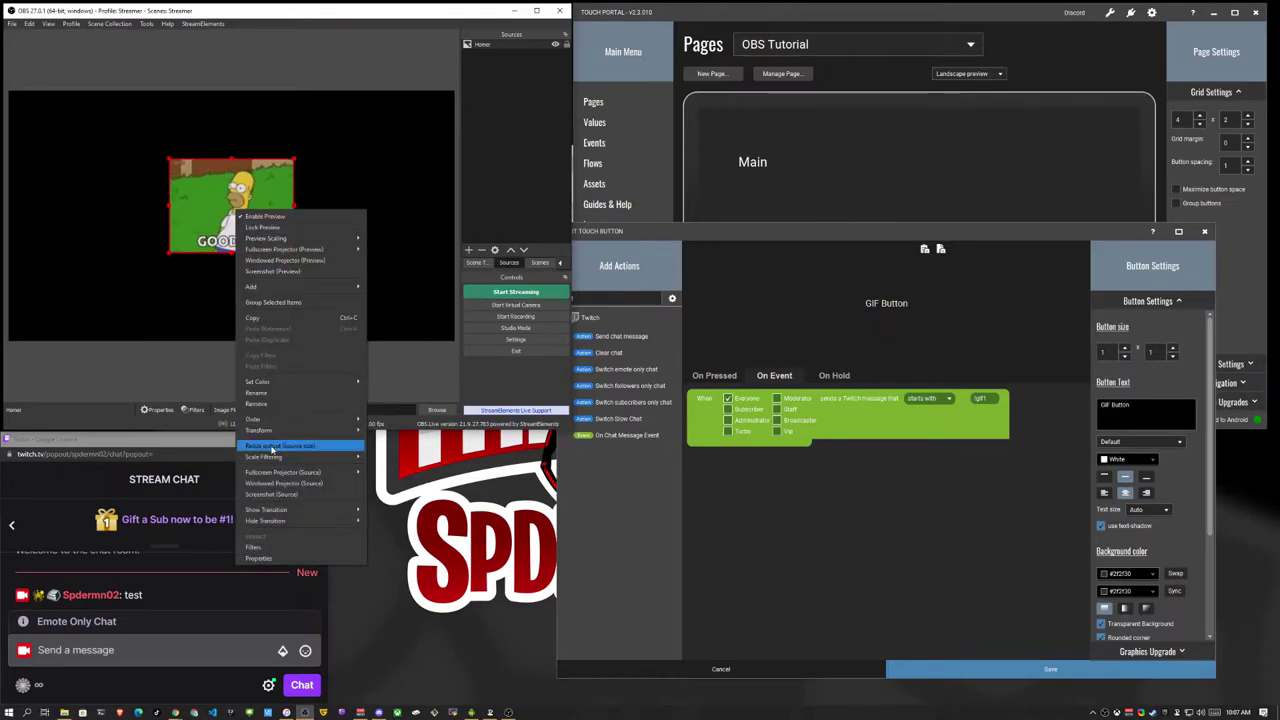
pyautogui.moveTo(300, 430)
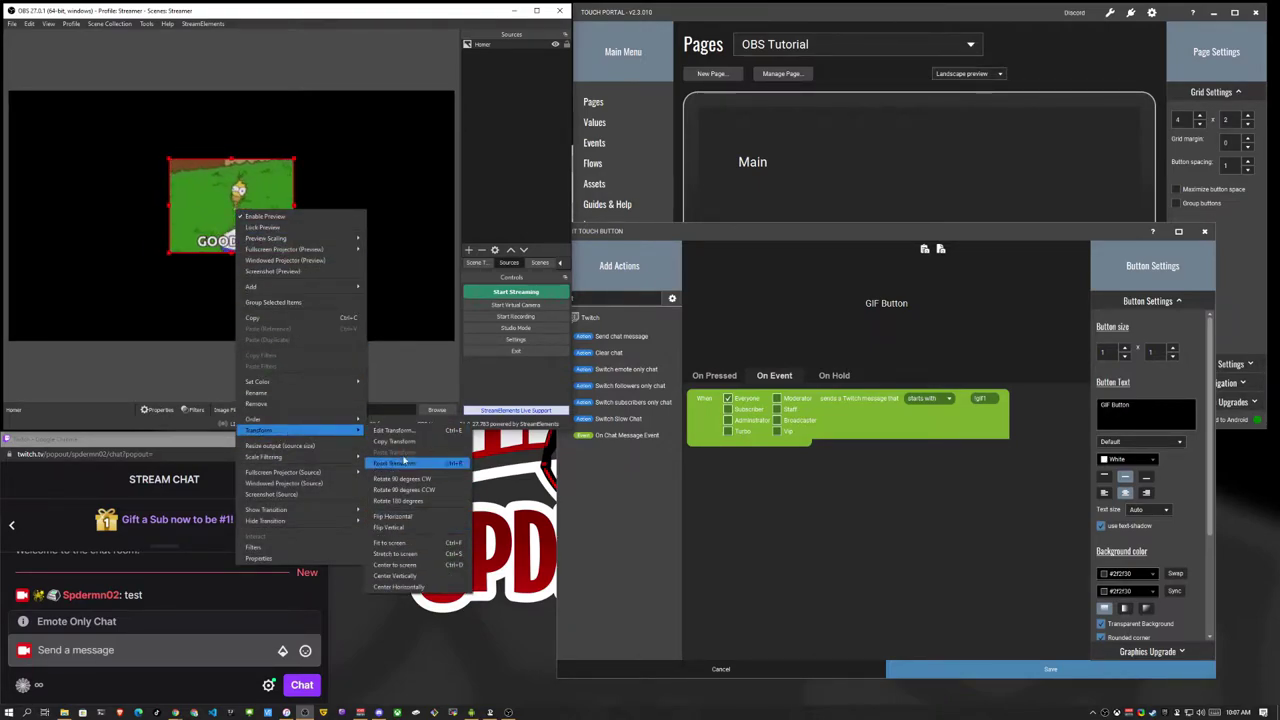
pyautogui.click(398, 566)
pyautogui.click(302, 366)
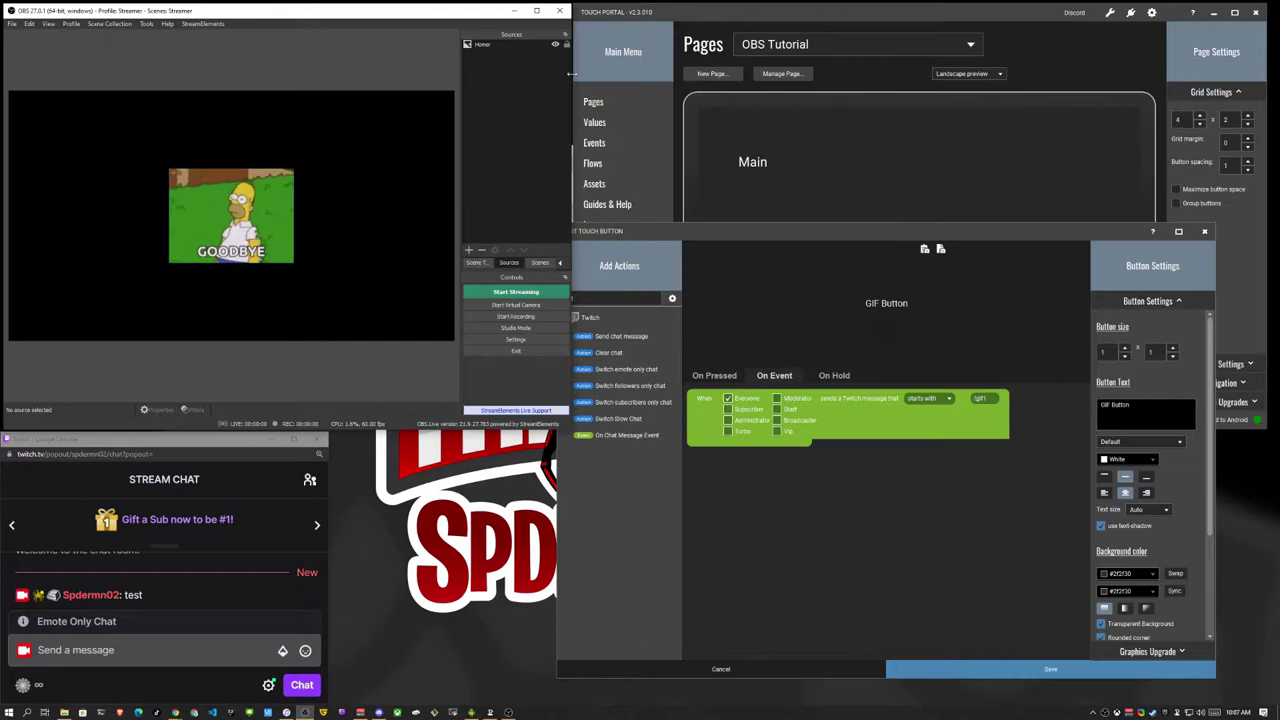
pyautogui.click(556, 45)
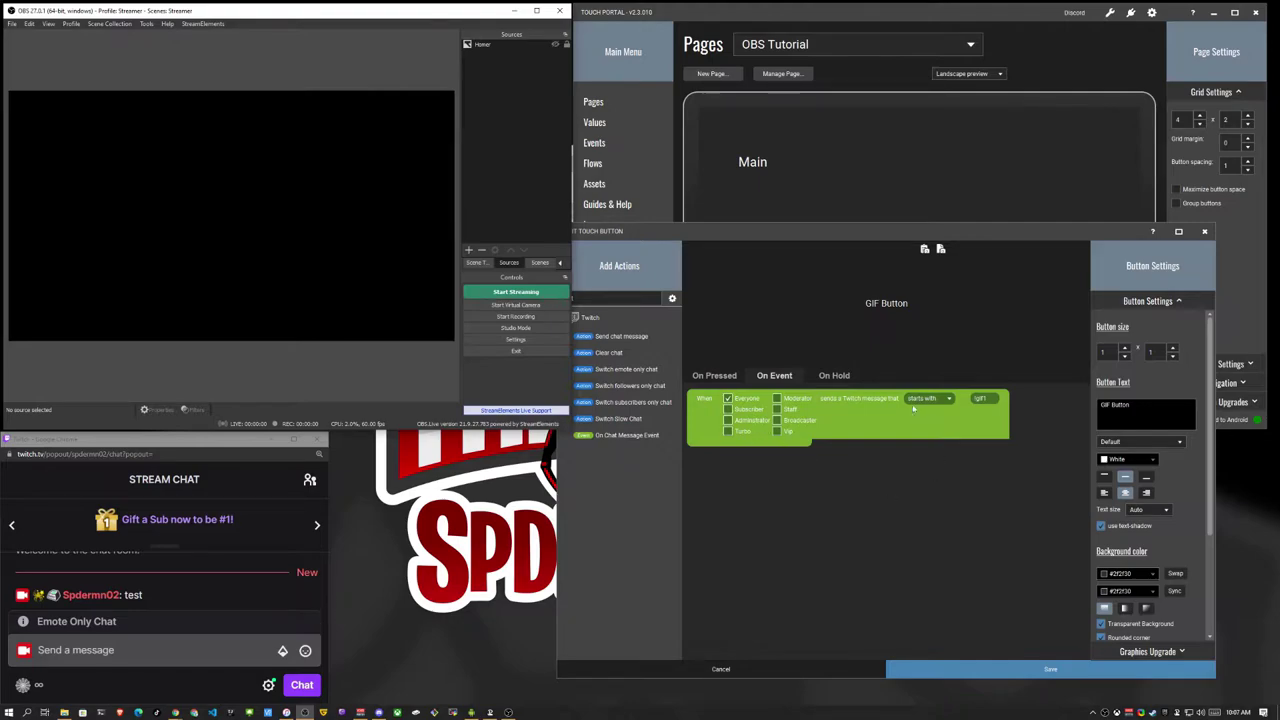
# - Add an OBS action under the chat event that shows the Homer source in TPGifs
pyautogui.moveTo(760, 231); pyautogui.dragTo(787, 237)
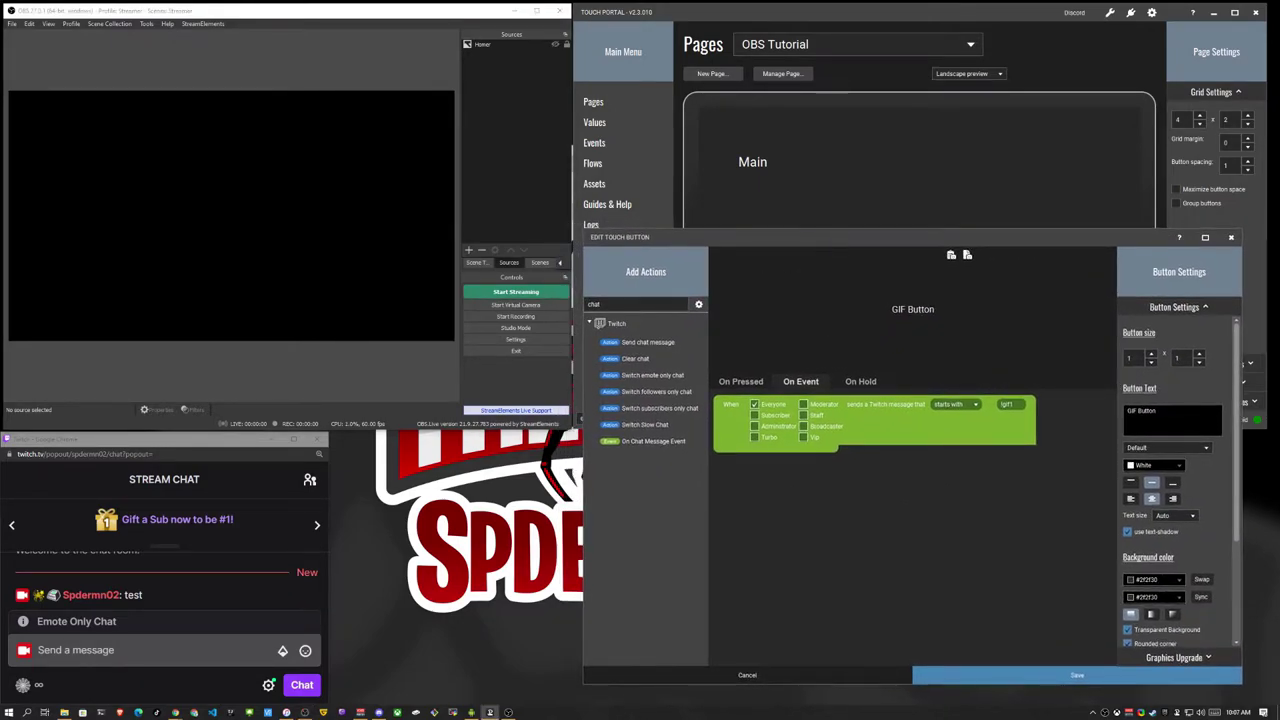
pyautogui.press('BackSpace')
pyautogui.press('BackSpace')
pyautogui.press('BackSpace')
pyautogui.press('BackSpace')
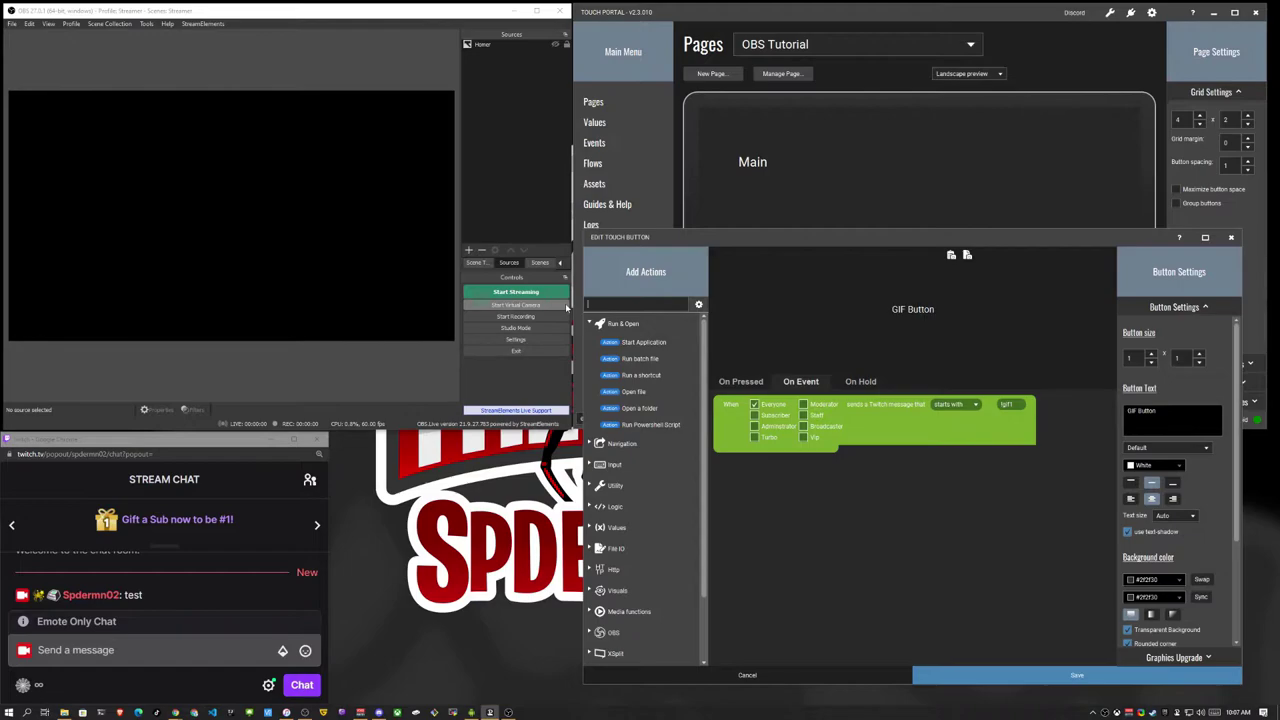
pyautogui.write('obs')
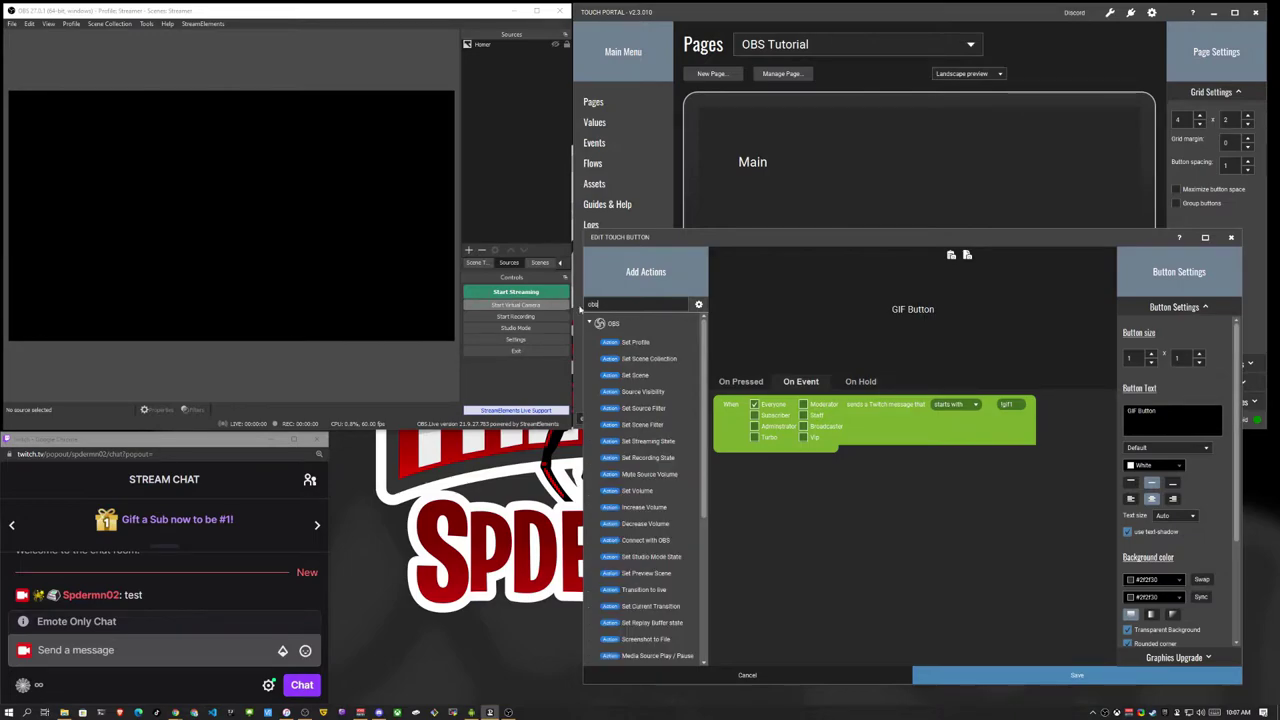
pyautogui.moveTo(663, 395); pyautogui.dragTo(808, 457)
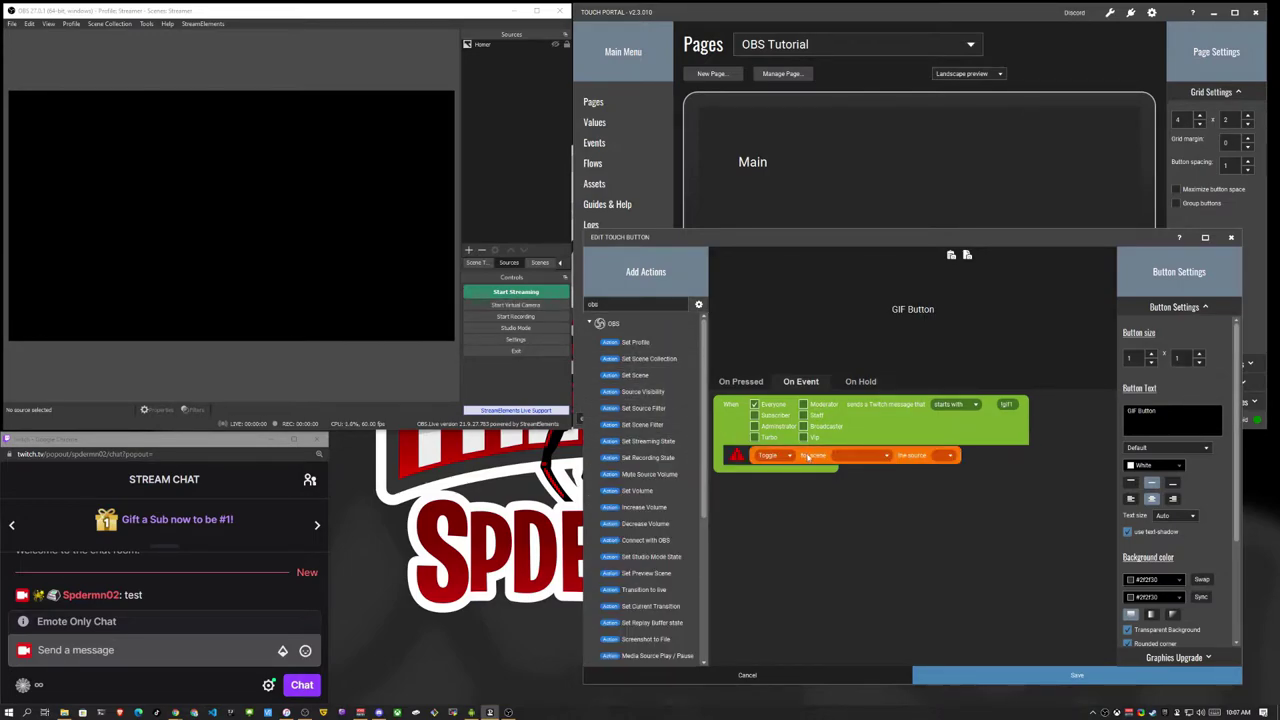
pyautogui.click(867, 460)
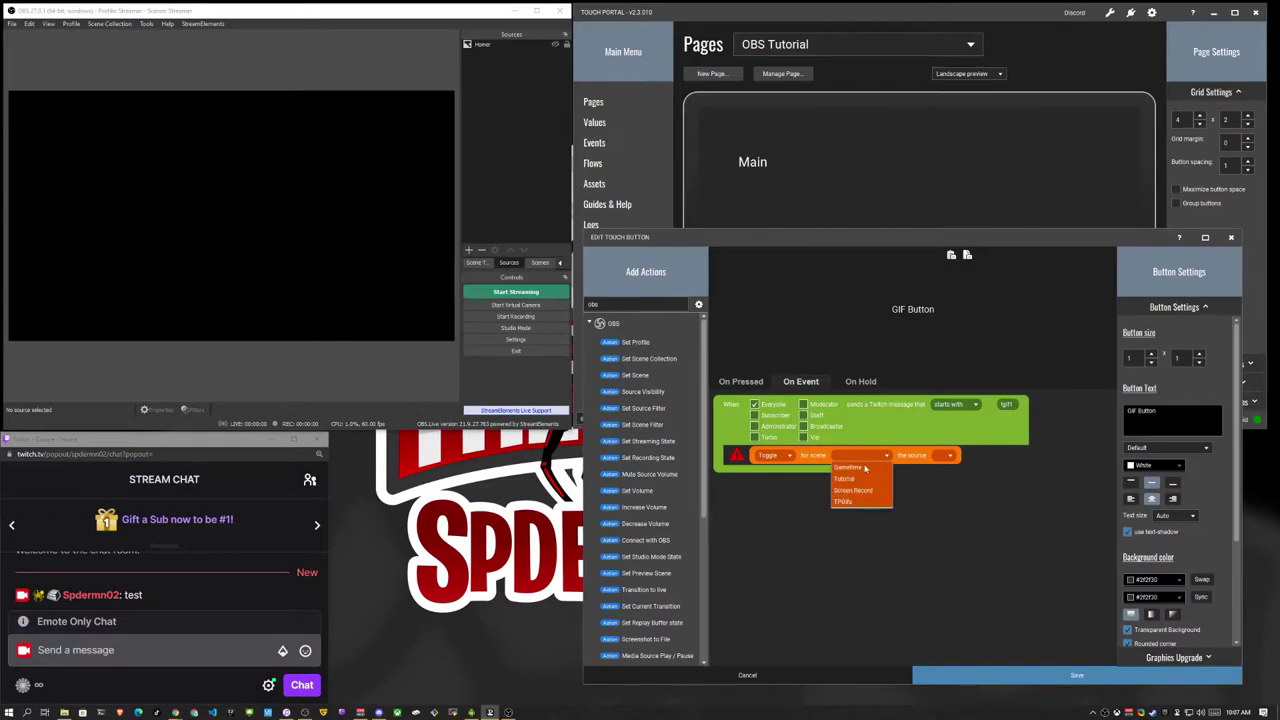
pyautogui.click(850, 472)
pyautogui.click(955, 456)
pyautogui.click(948, 468)
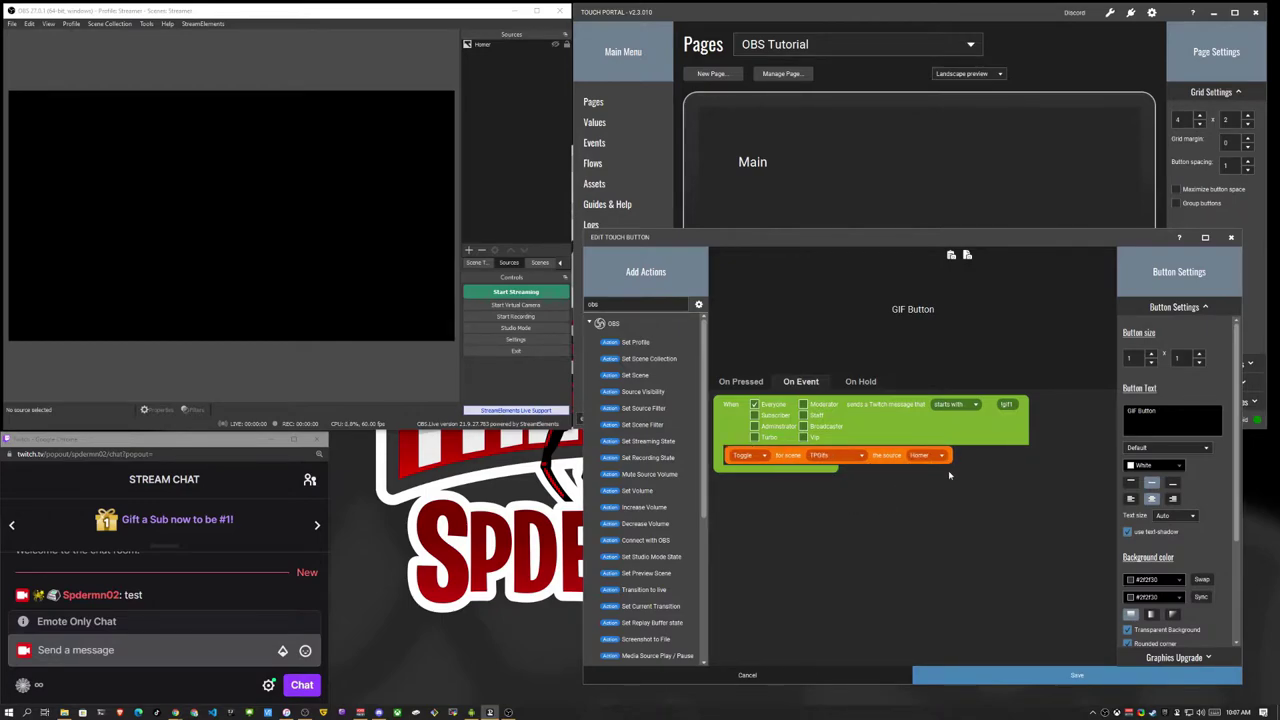
pyautogui.click(764, 456)
pyautogui.click(745, 474)
pyautogui.doubleClick(573, 304)
pyautogui.press('BackSpace')
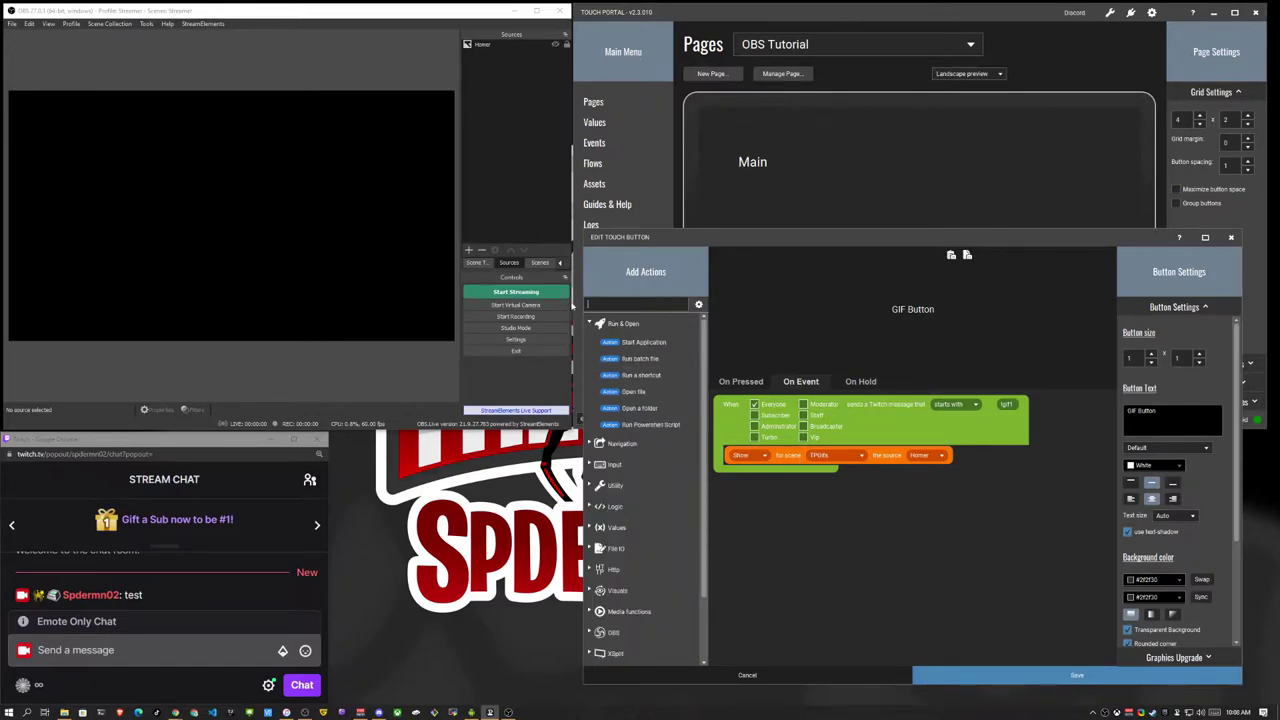
# - Add a Play Audio action for zelda-navi-listen.mp3 from D:\TP Work\TPSounds at 100% volume
pyautogui.write('audio')
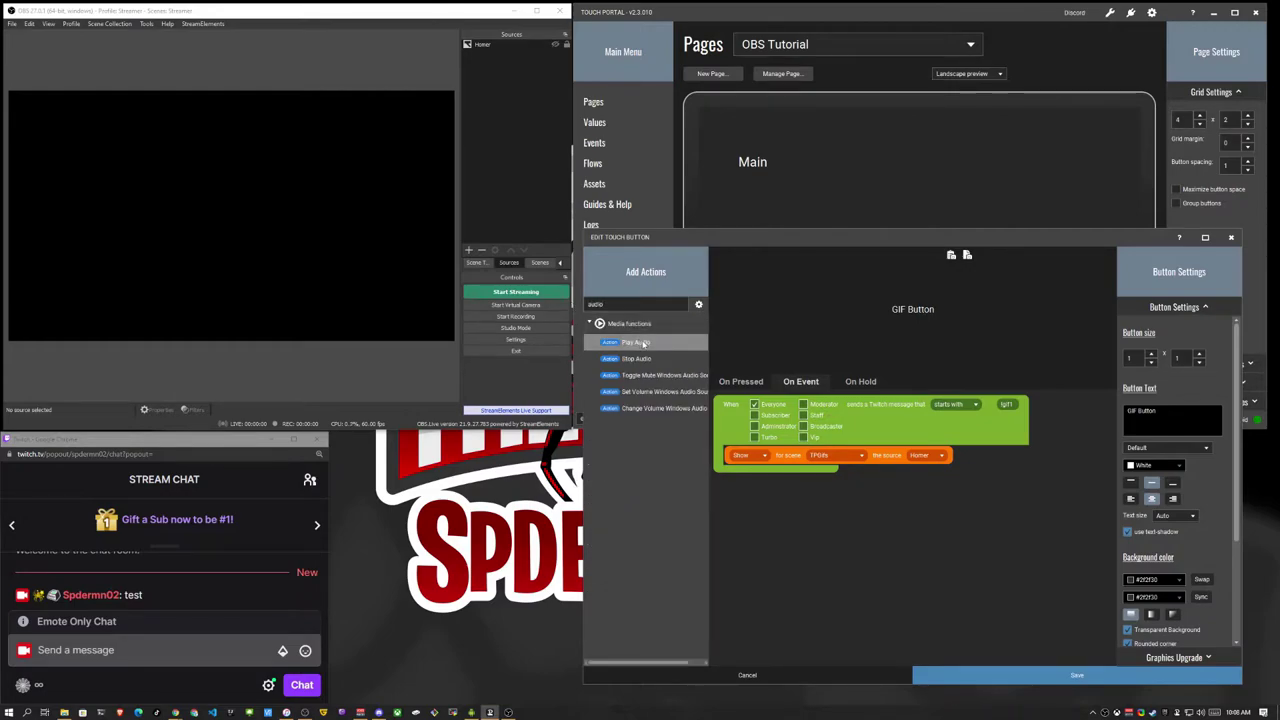
pyautogui.doubleClick(641, 343)
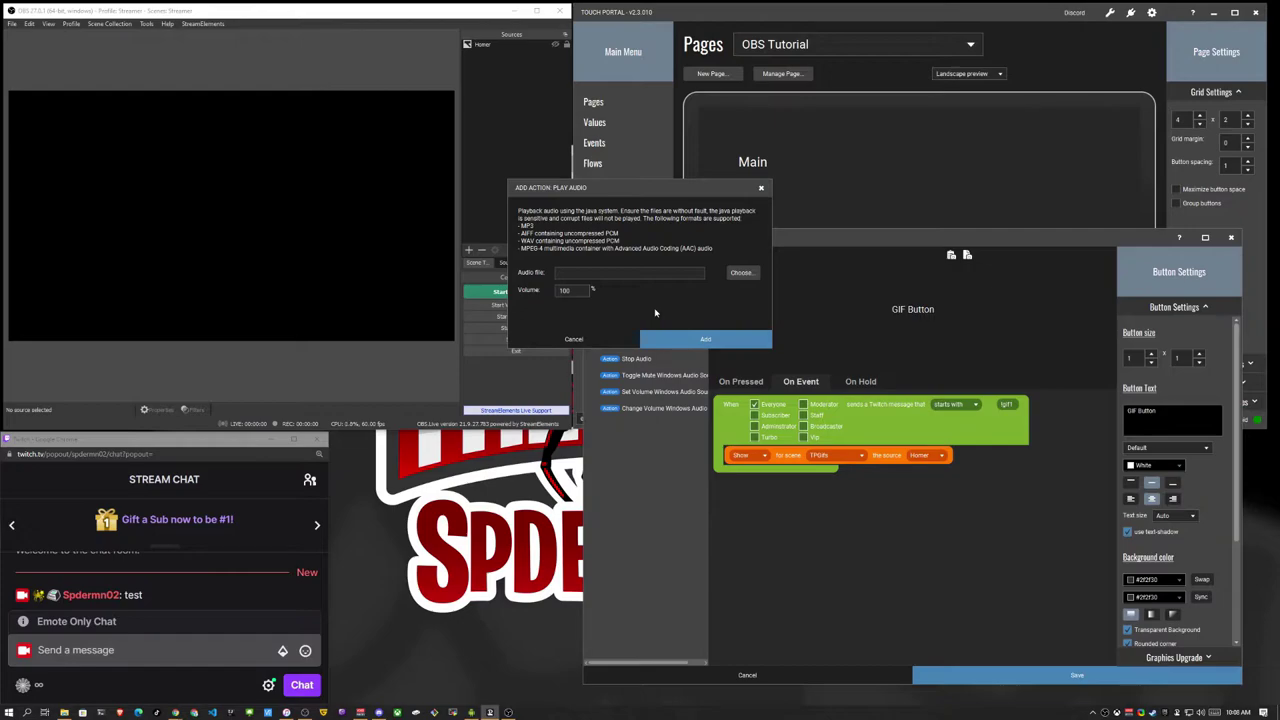
pyautogui.click(741, 273)
pyautogui.scroll(-3, 550, 380)
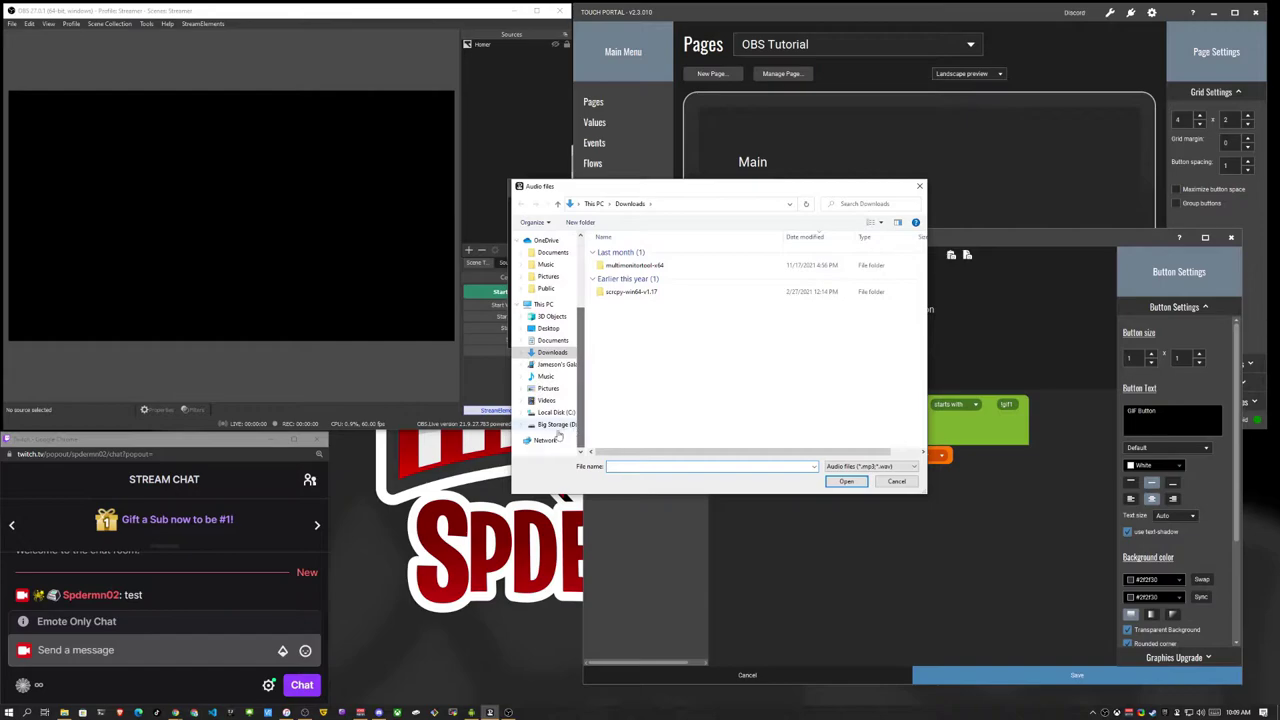
pyautogui.click(556, 424)
pyautogui.doubleClick(728, 355)
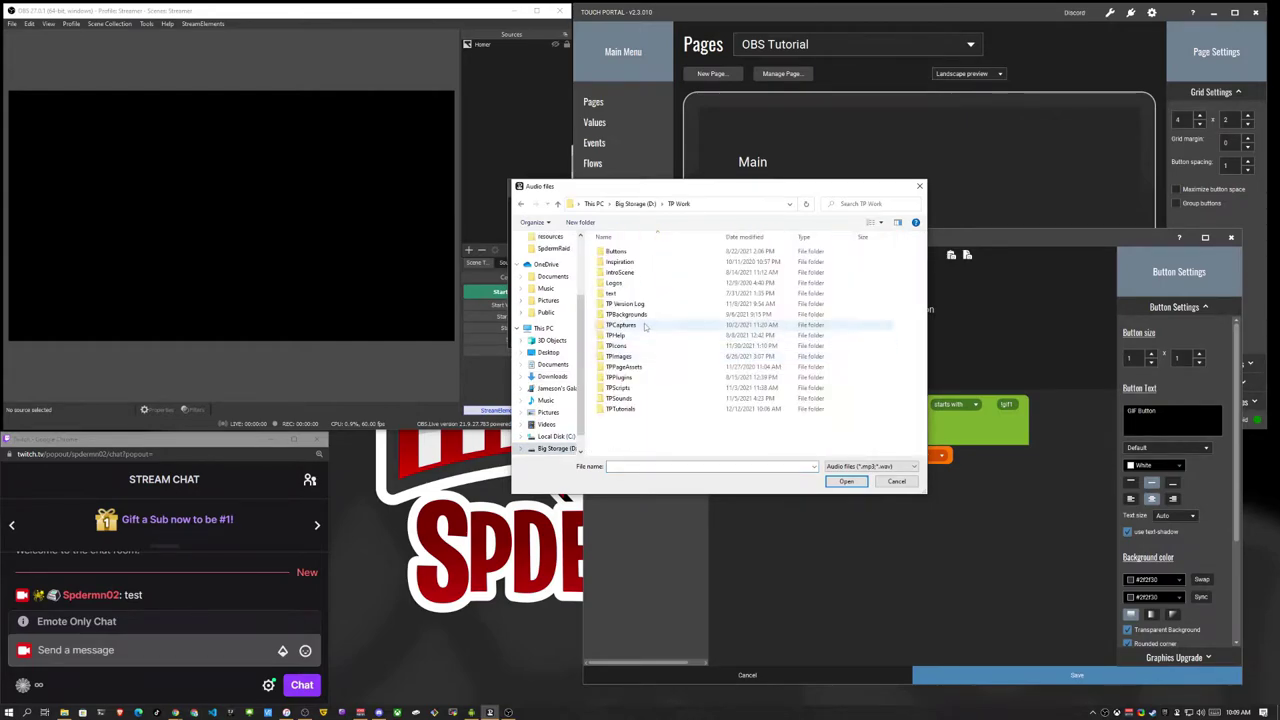
pyautogui.doubleClick(640, 384)
pyautogui.click(634, 441)
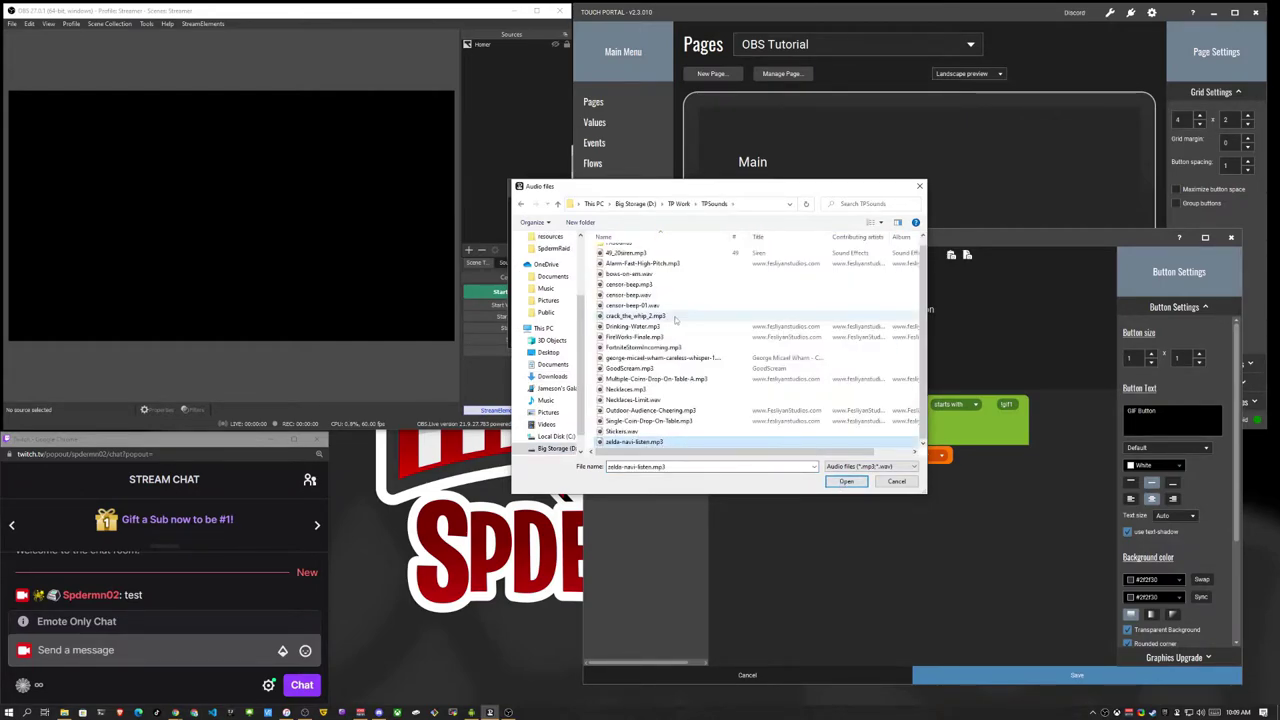
pyautogui.click(845, 482)
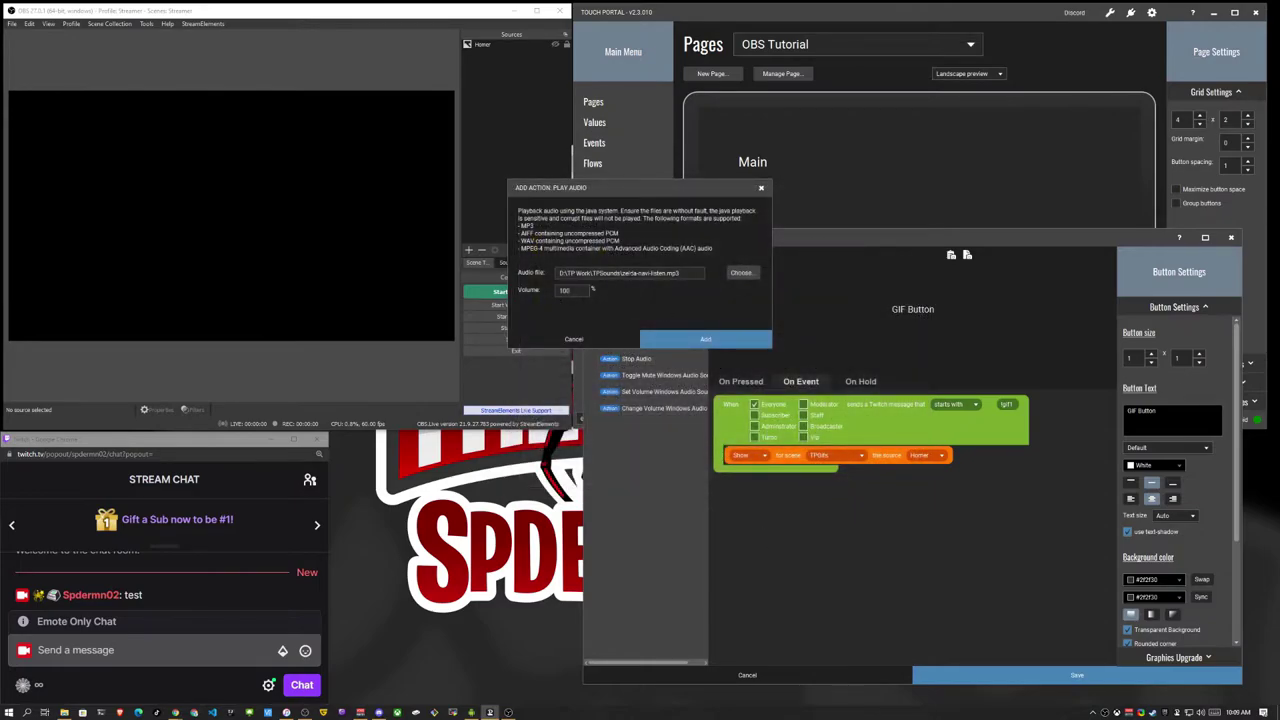
pyautogui.click(694, 342)
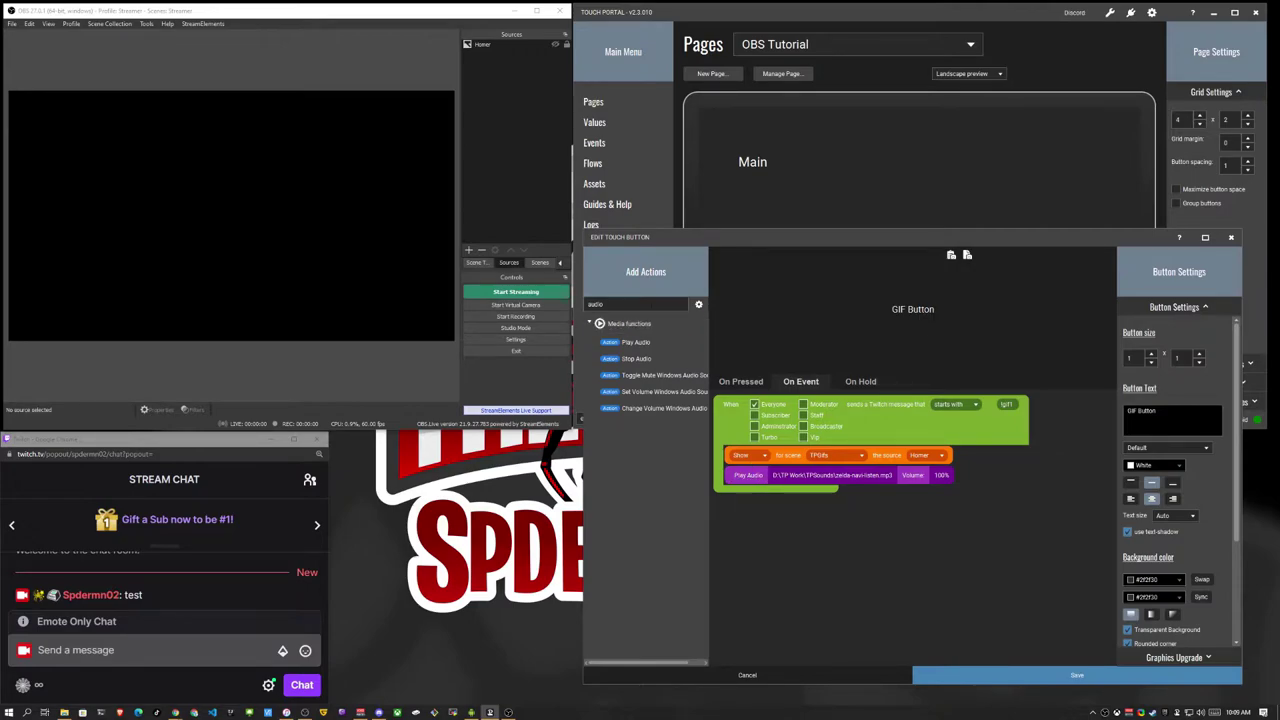
pyautogui.press('BackSpace')
pyautogui.press('BackSpace')
pyautogui.press('BackSpace')
pyautogui.press('BackSpace')
pyautogui.press('BackSpace')
# - Add a Wait for Timer action of 2 seconds after the sound action
pyautogui.write('wait')
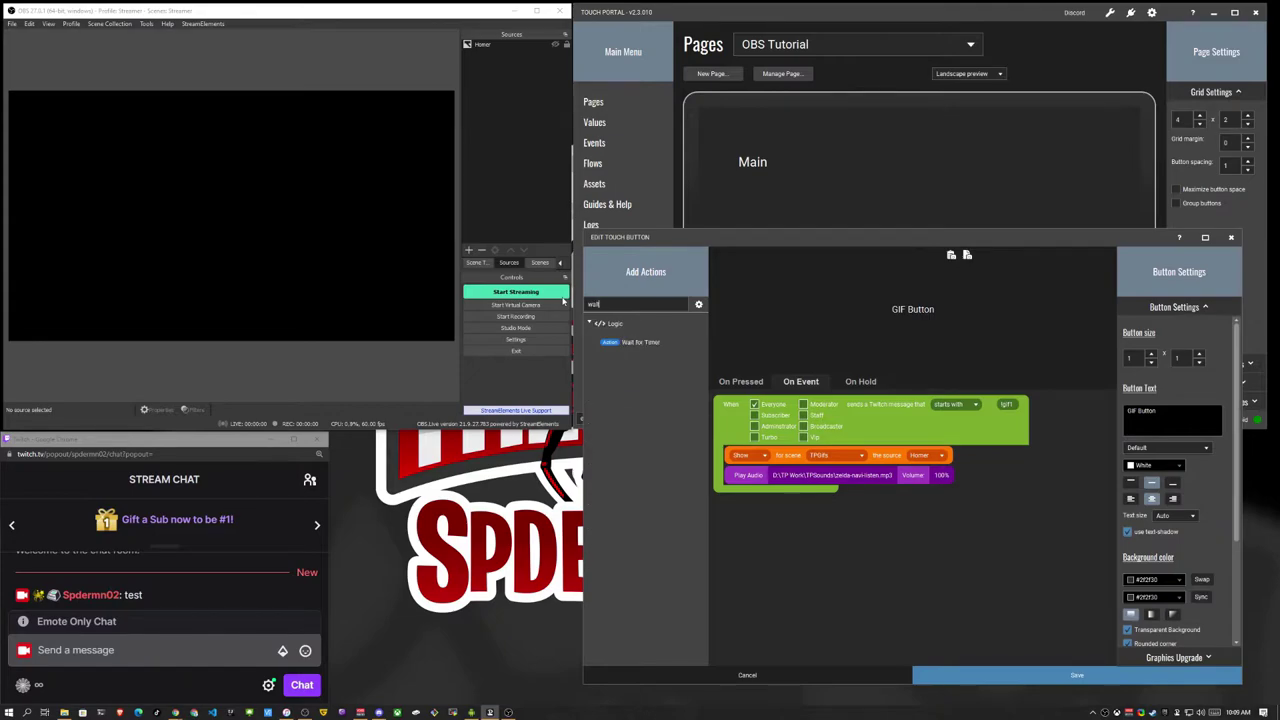
pyautogui.click(630, 342)
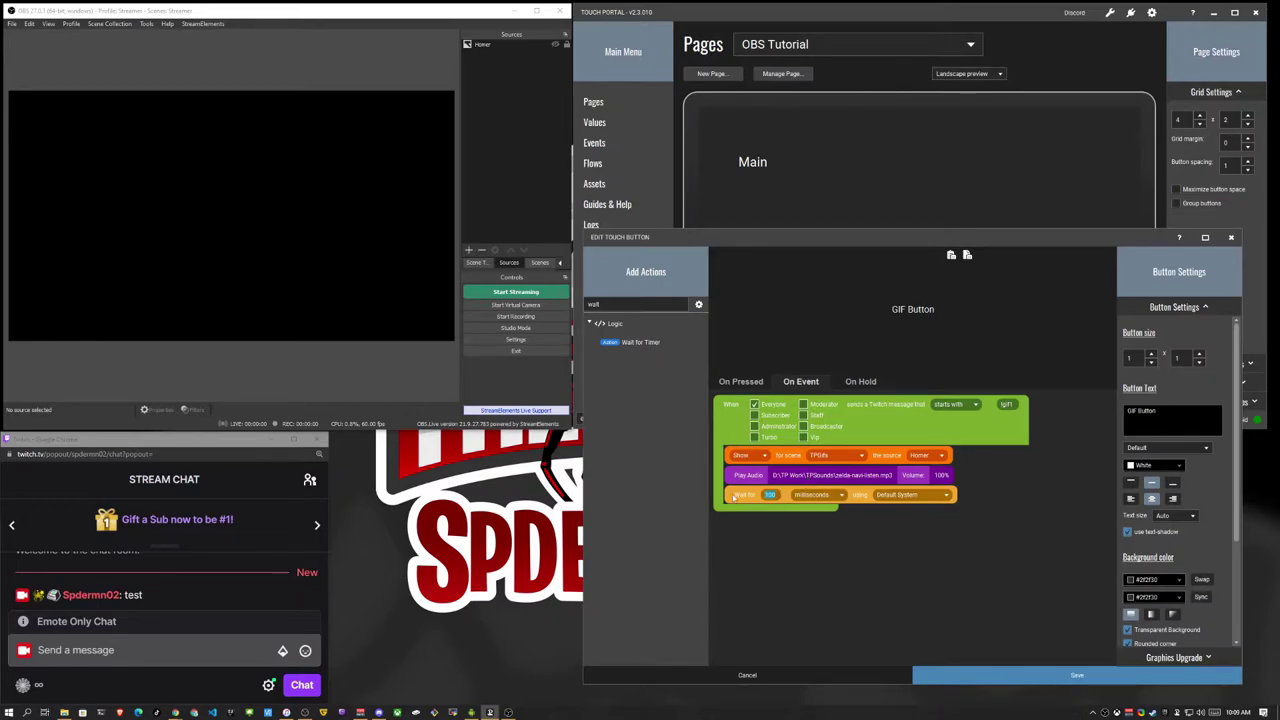
pyautogui.write('220')
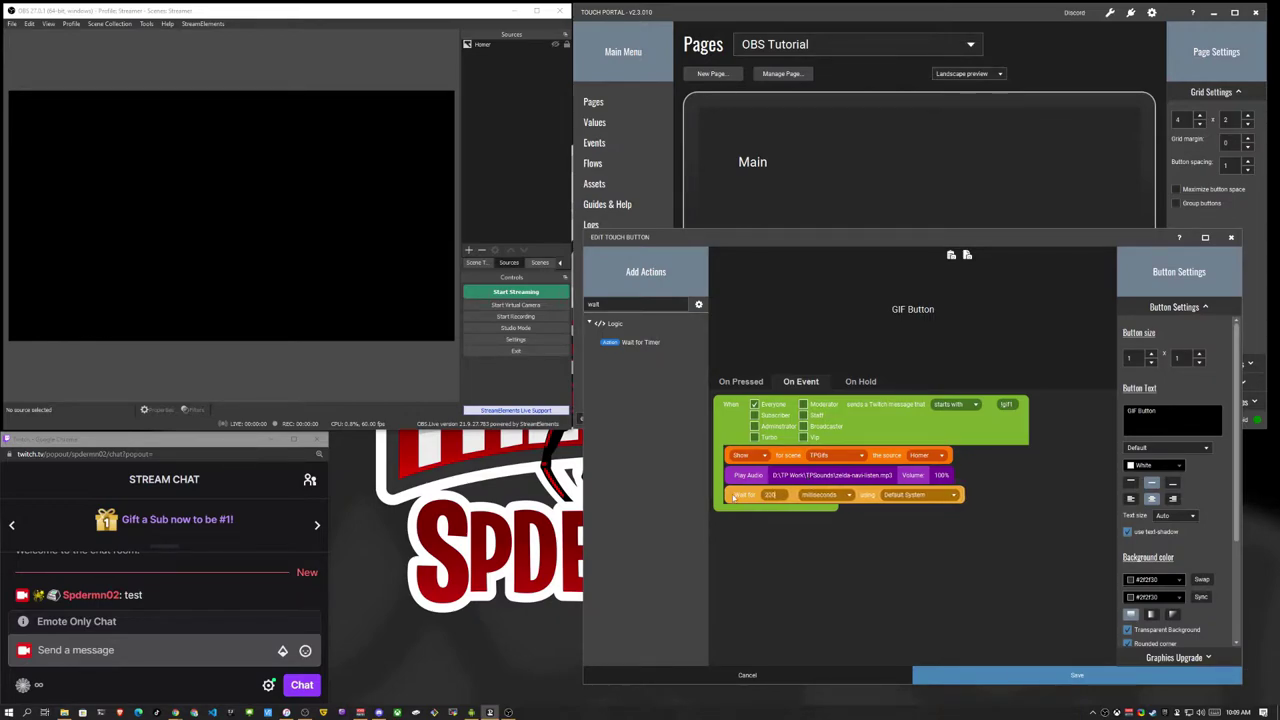
pyautogui.press('BackSpace')
pyautogui.press('BackSpace')
pyautogui.click(822, 494)
pyautogui.click(813, 522)
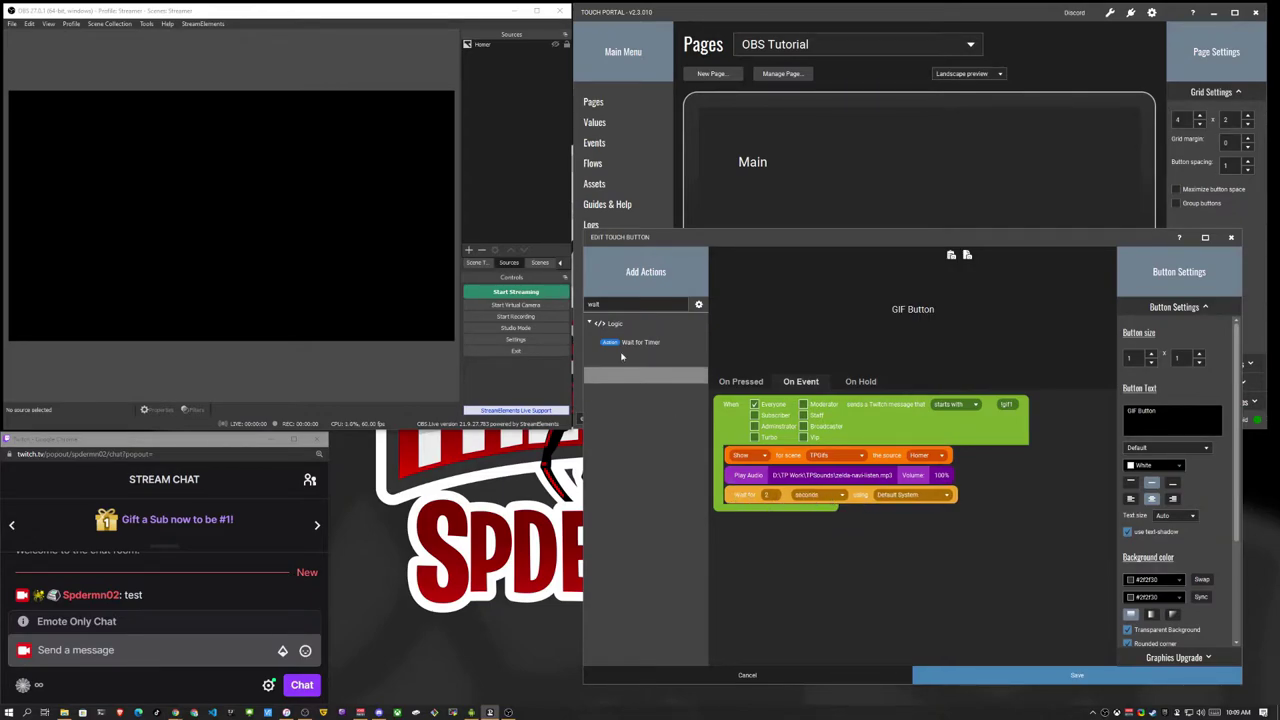
pyautogui.moveTo(598, 304); pyautogui.dragTo(575, 303)
# - Add a Stop all playing audio action after the wait
pyautogui.write('sto')
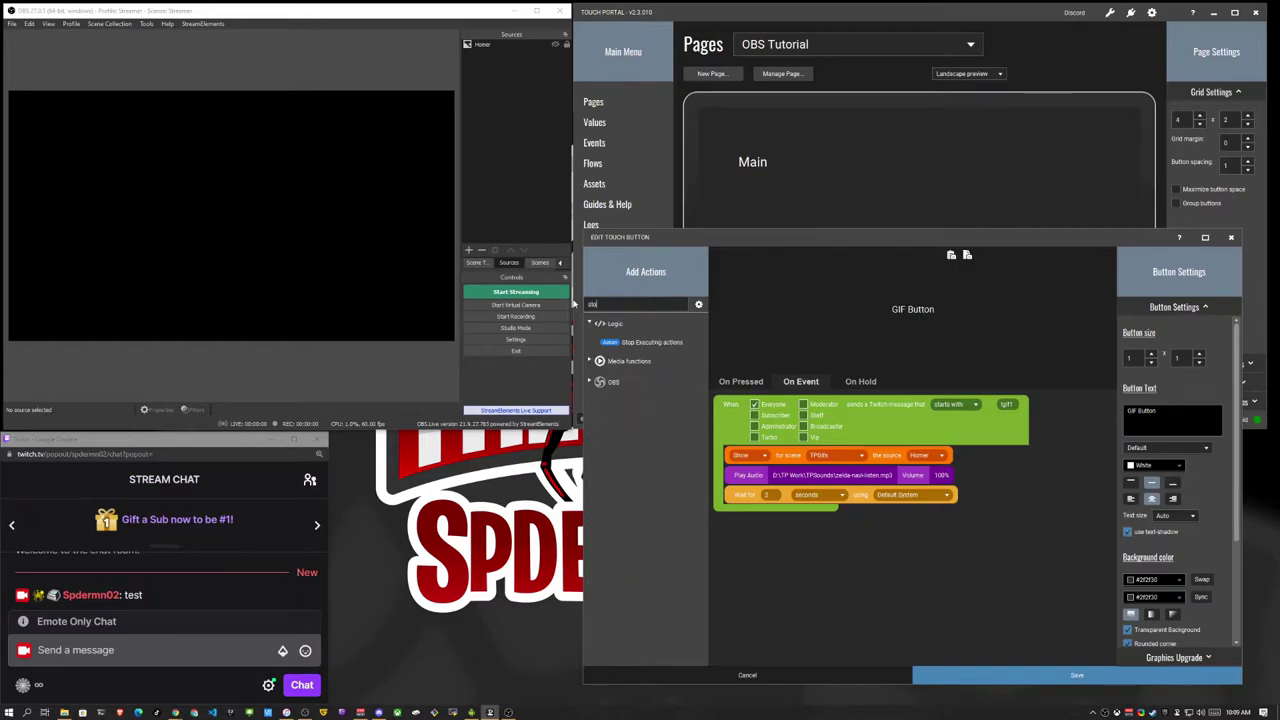
pyautogui.write('p')
pyautogui.click(600, 361)
pyautogui.moveTo(636, 379); pyautogui.dragTo(769, 521)
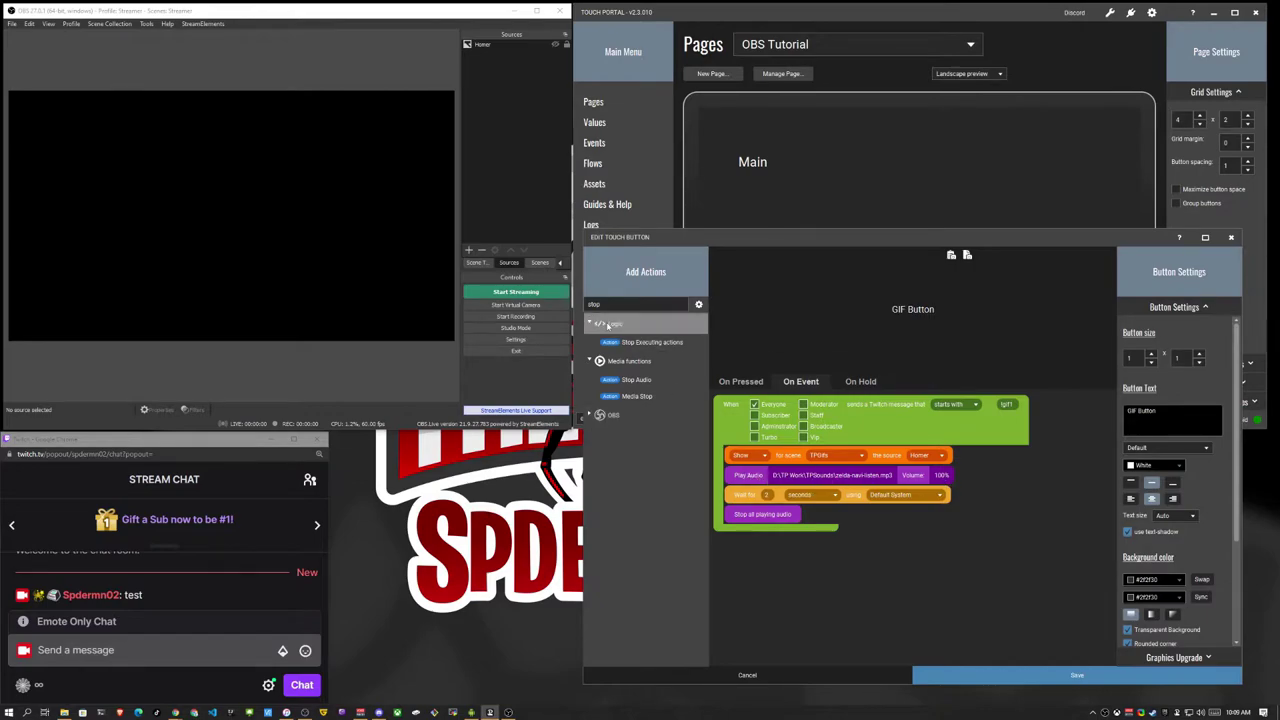
pyautogui.moveTo(640, 304); pyautogui.dragTo(561, 307)
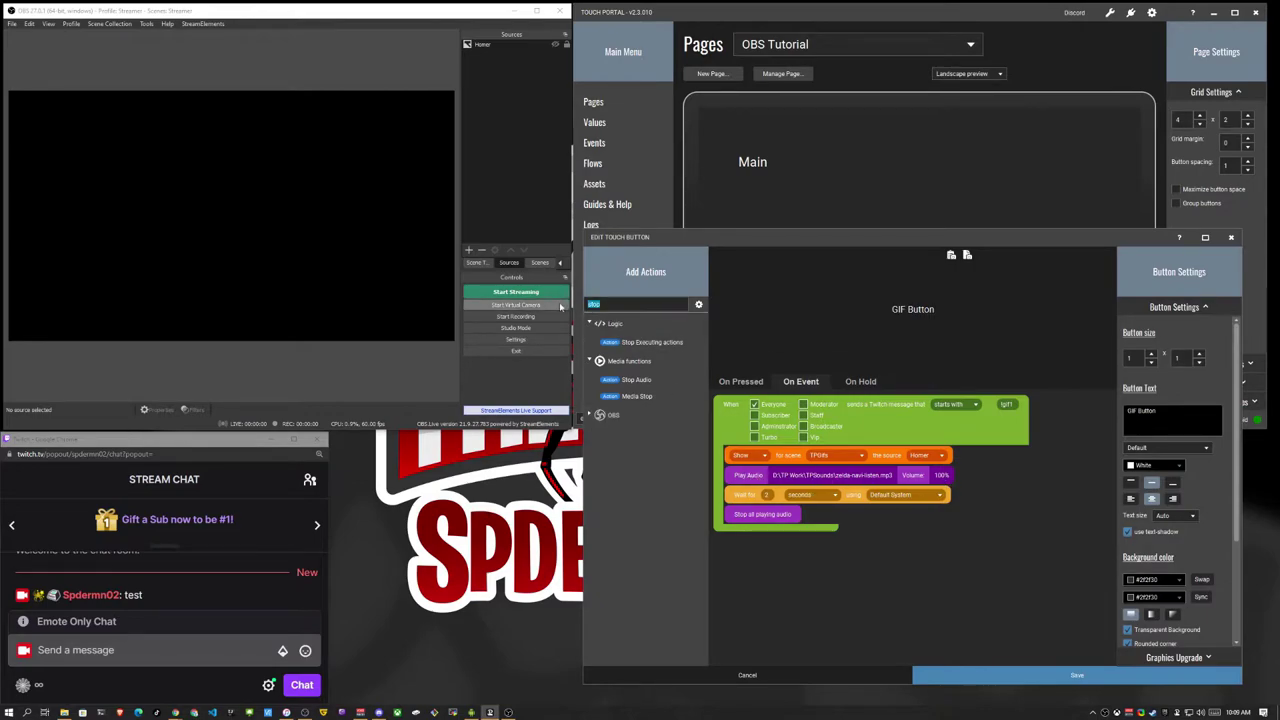
# - Duplicate the Show Homer action, move the copy to the end, and set it to Hide
pyautogui.rightClick(793, 456)
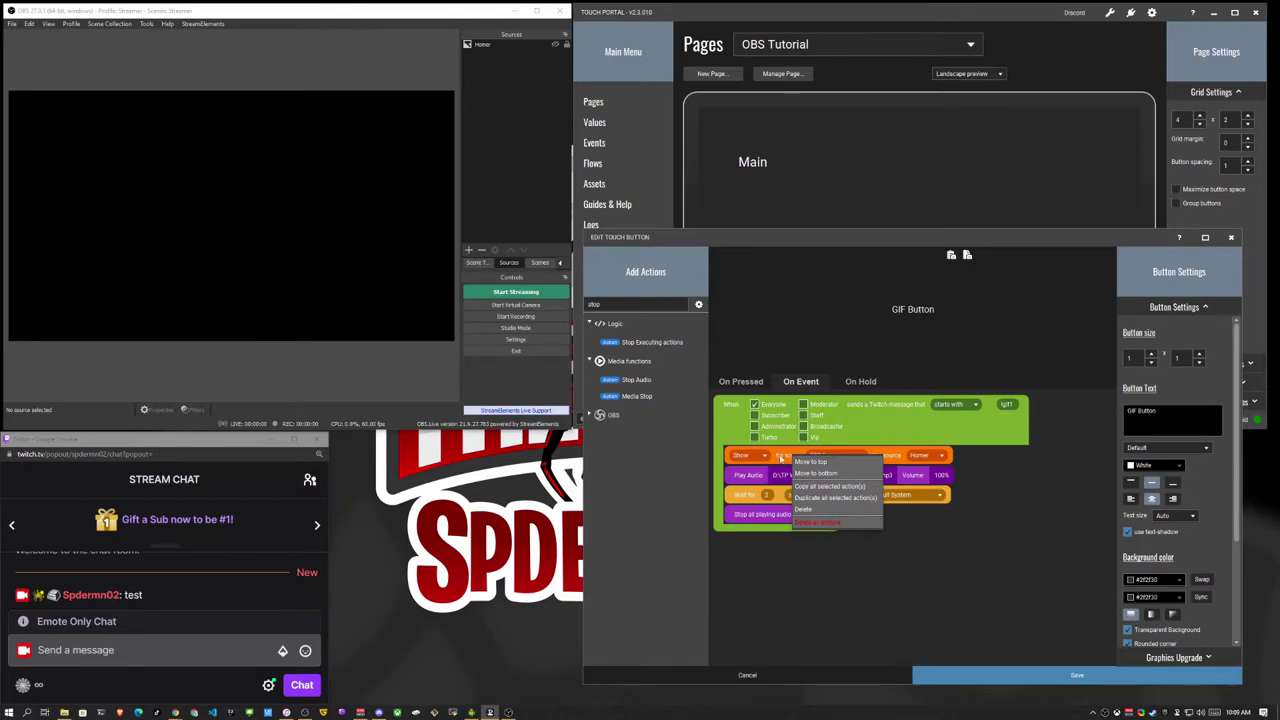
pyautogui.rightClick(780, 457)
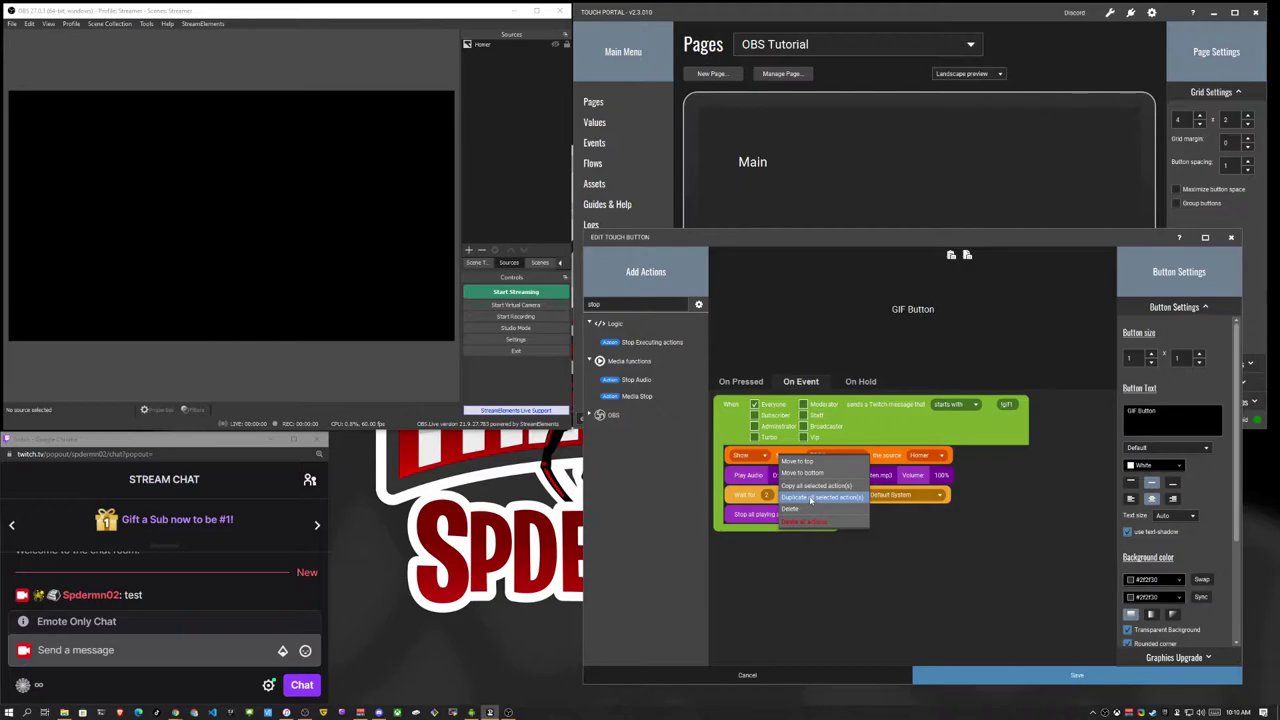
pyautogui.click(811, 498)
pyautogui.moveTo(783, 477); pyautogui.dragTo(786, 537)
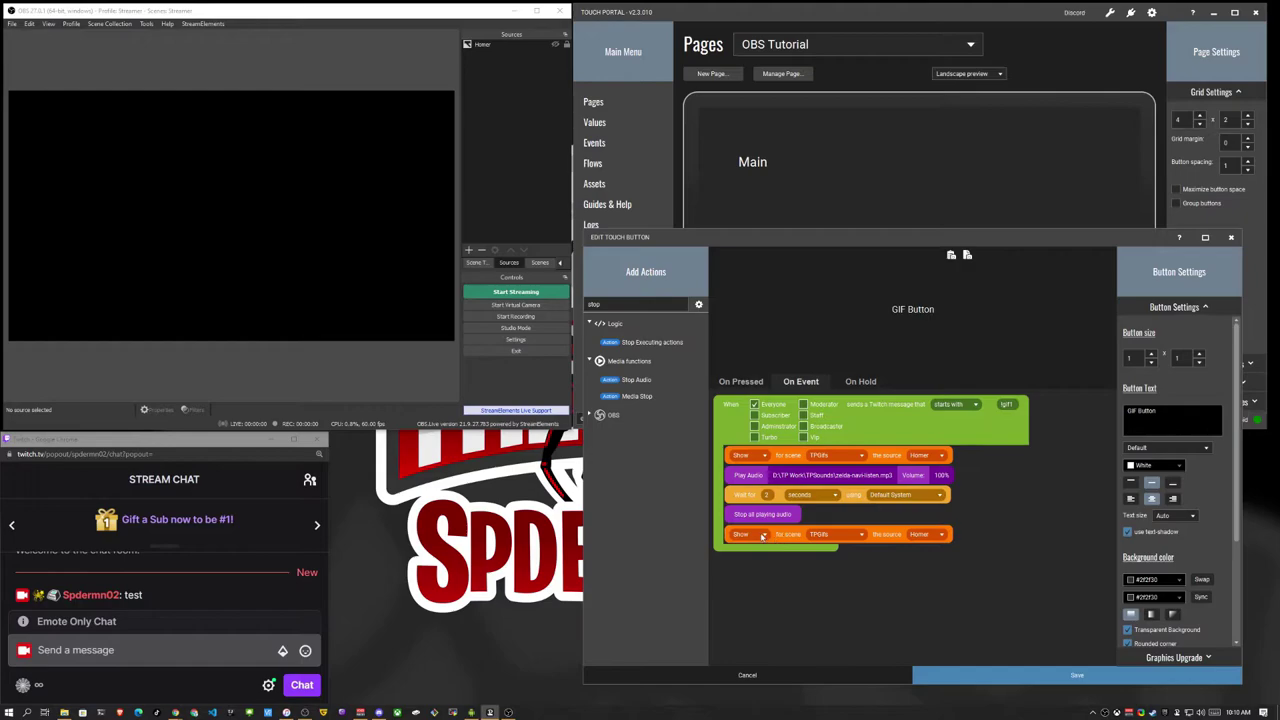
pyautogui.click(745, 535)
pyautogui.click(745, 560)
# - Save the GIF Button, then send '!gif1' in the Twitch chat to test it
pyautogui.click(1000, 676)
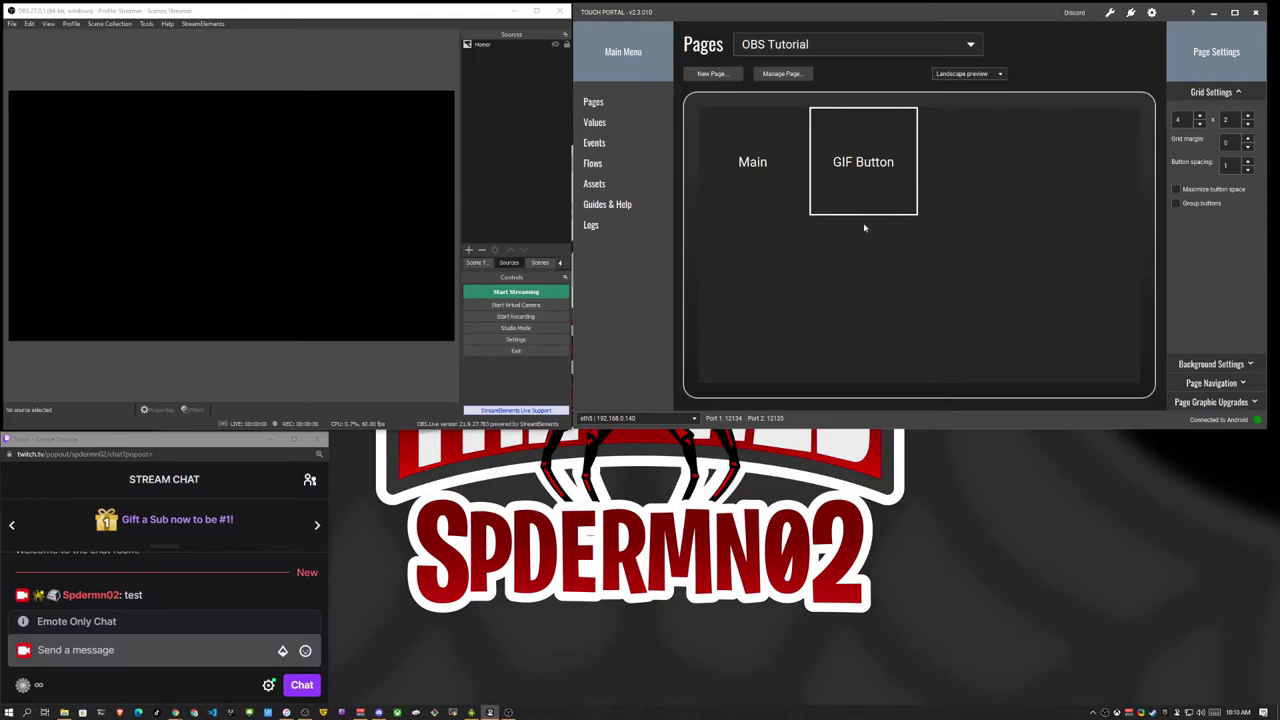
pyautogui.click(160, 650)
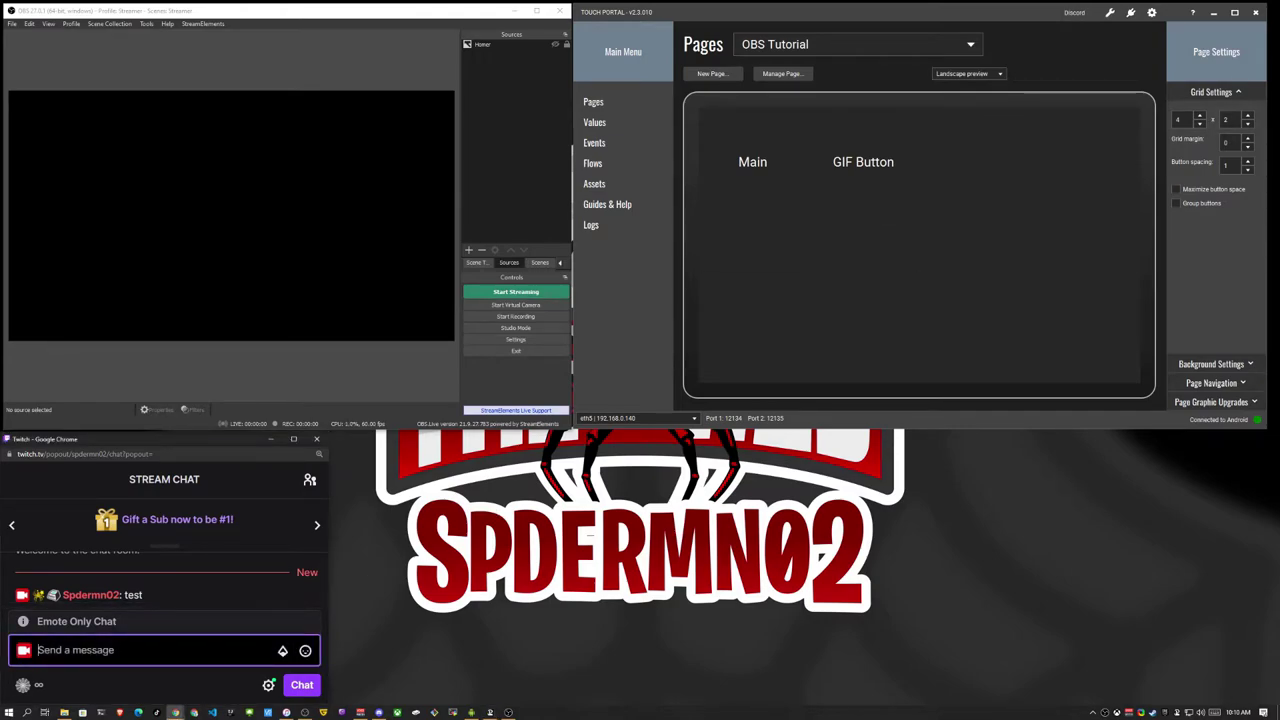
pyautogui.click(191, 655)
pyautogui.write('!gif1')
pyautogui.press('Return')
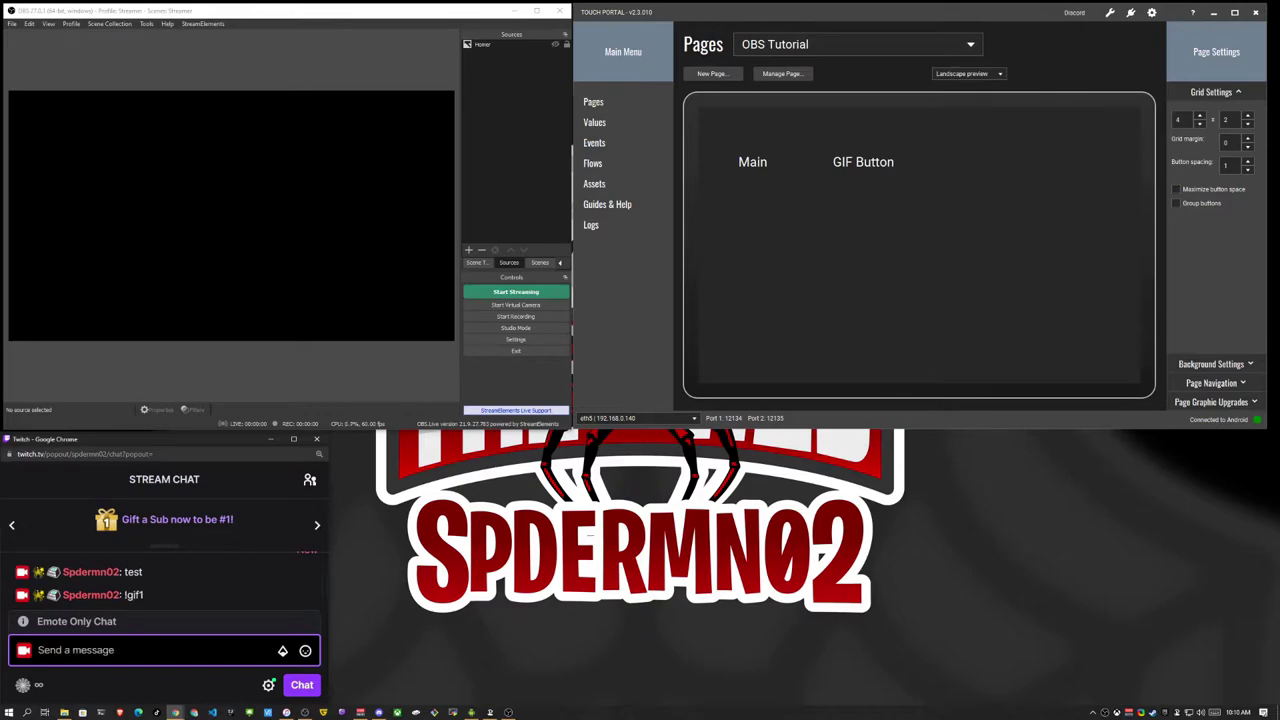
# - Create a new global event named 'Homer Gif'
pyautogui.click(605, 143)
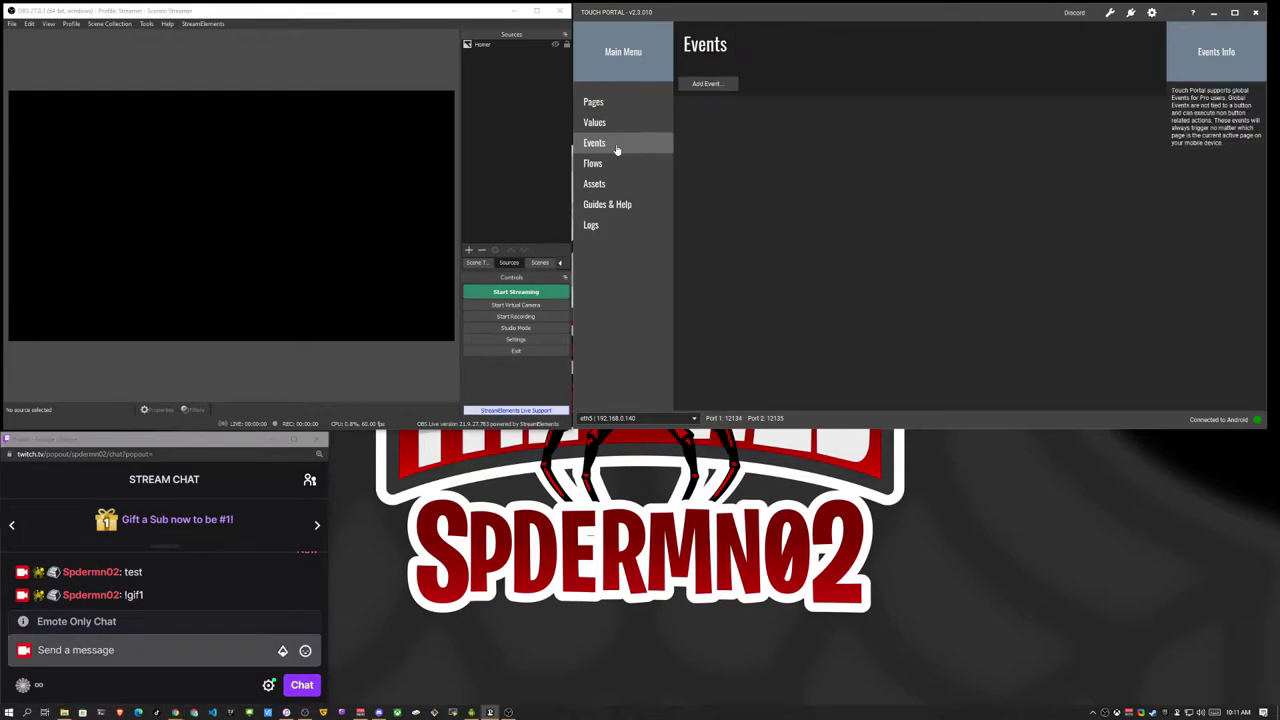
pyautogui.click(708, 84)
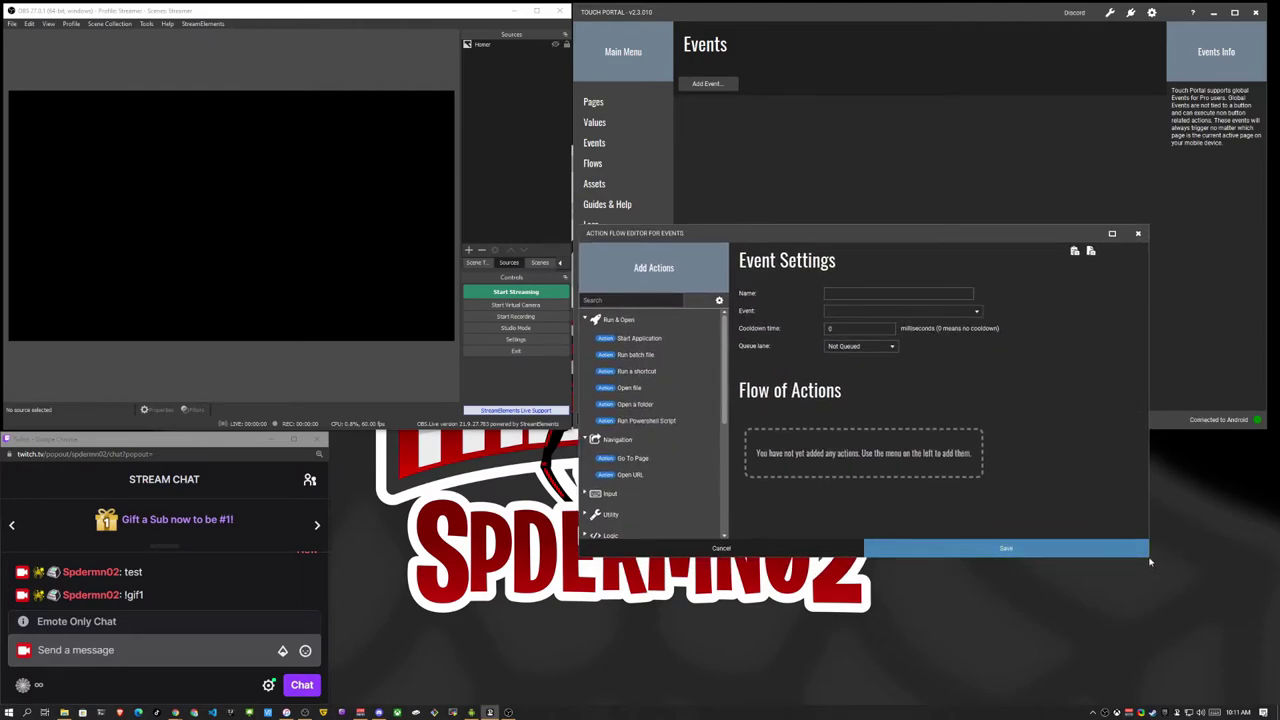
pyautogui.moveTo(1149, 557); pyautogui.dragTo(1175, 648)
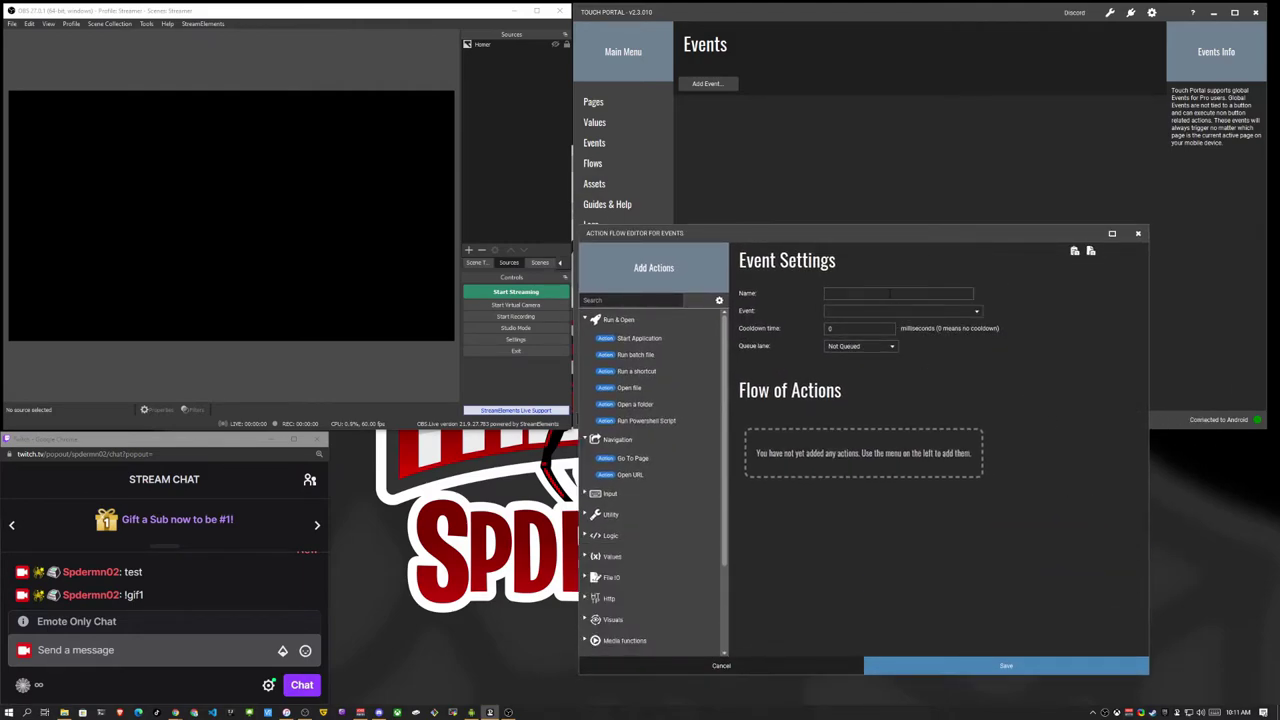
pyautogui.click(890, 293)
pyautogui.write('Homer Glo')
# - Trigger the event on Twitch chat messages containing '!gif1'
pyautogui.click(899, 314)
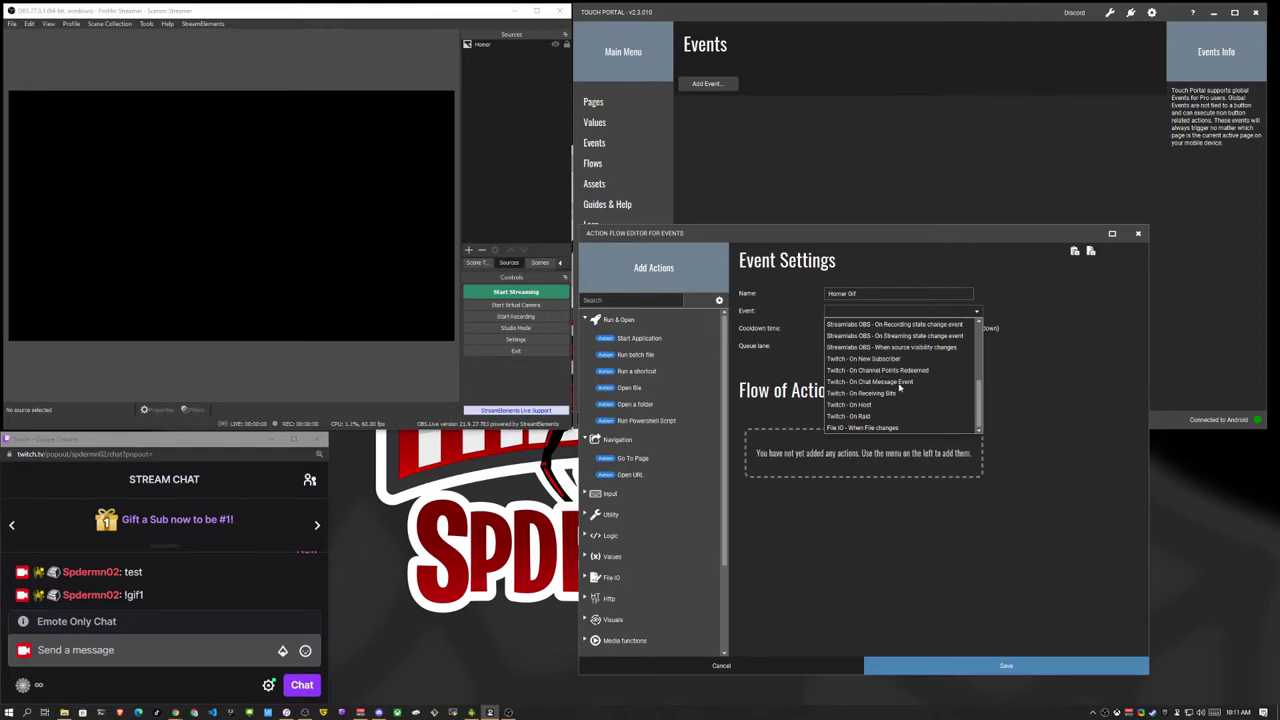
pyautogui.click(897, 382)
pyautogui.click(1031, 373)
pyautogui.write('!gif1')
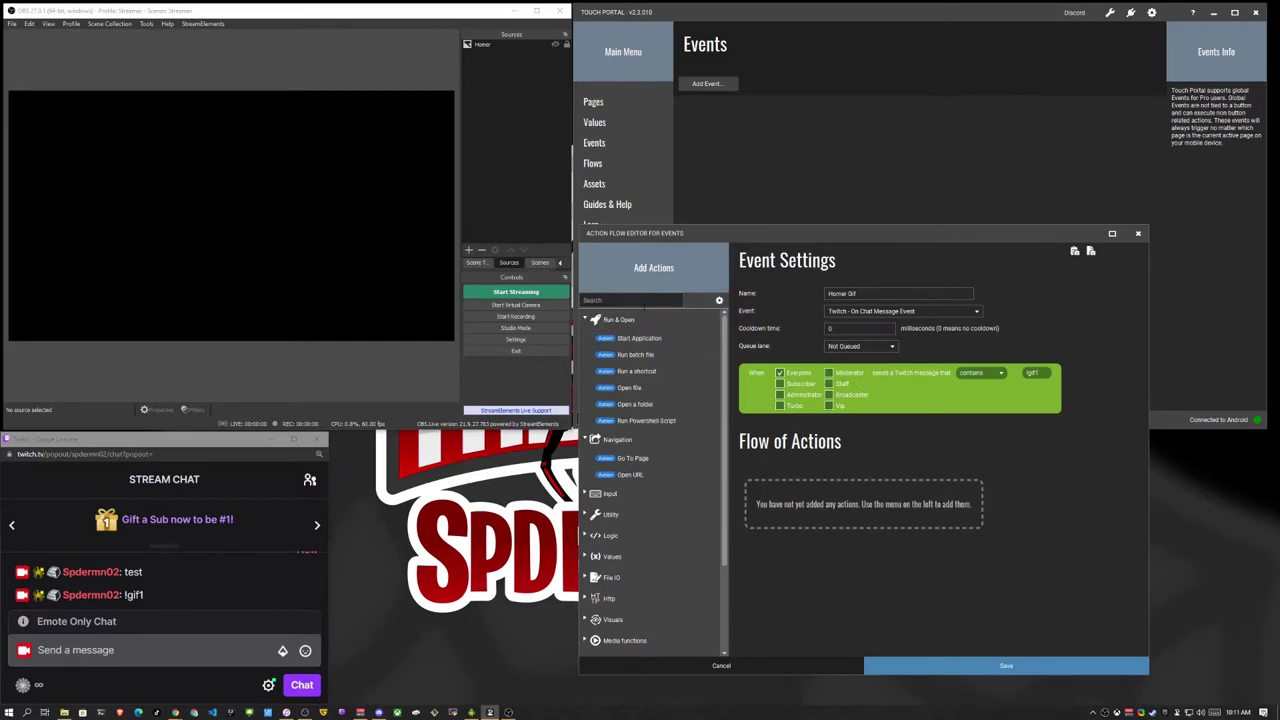
# - Save the Homer Gif event and copy the GIF Button's five chat-event actions
pyautogui.click(920, 667)
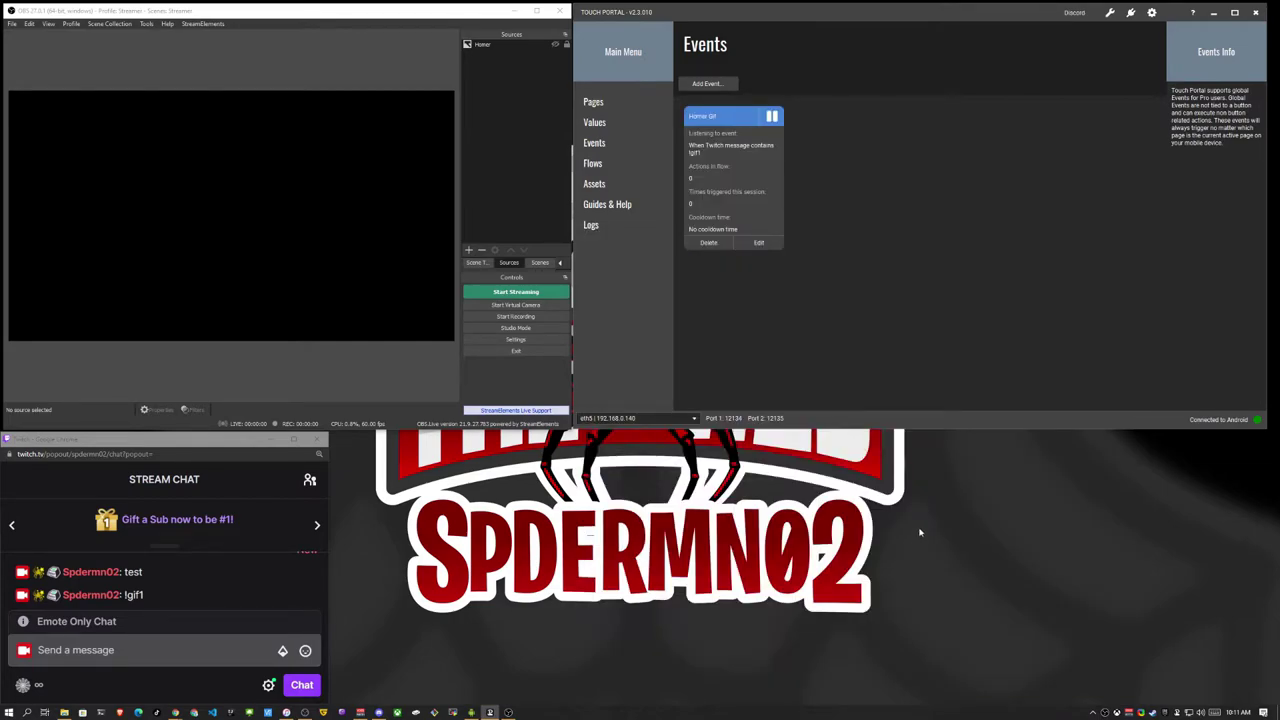
pyautogui.click(614, 106)
pyautogui.click(884, 212)
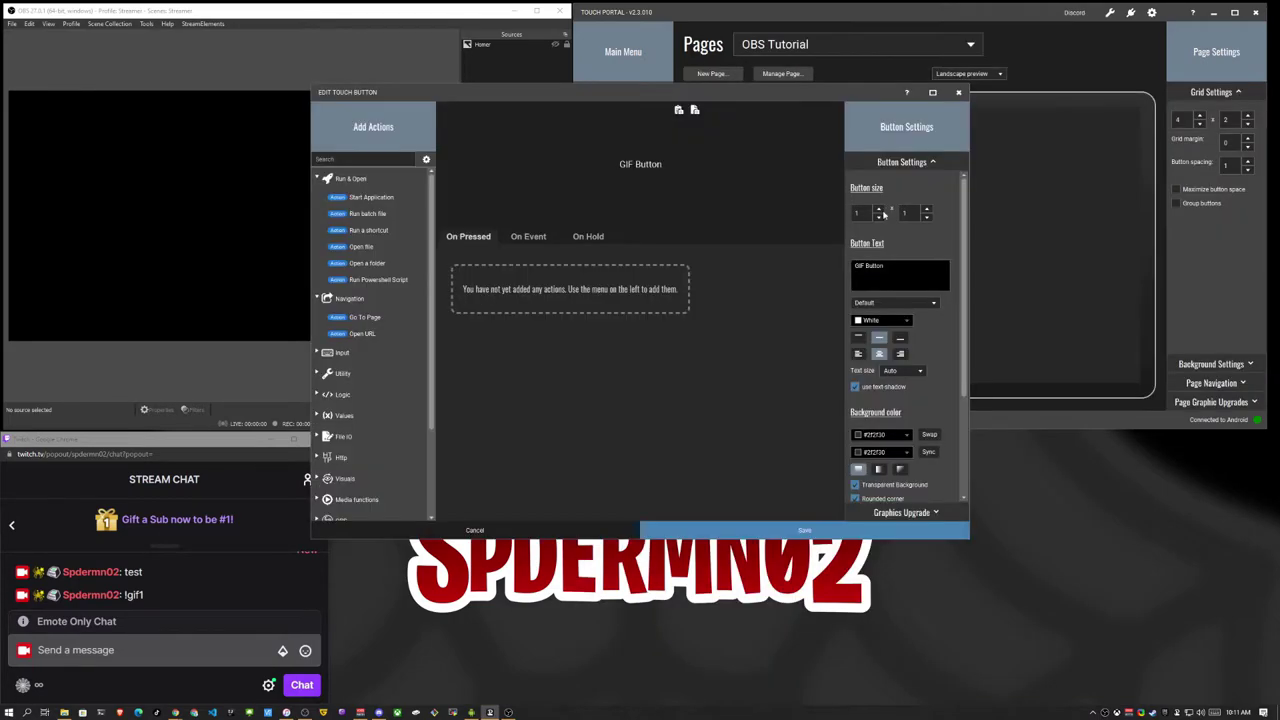
pyautogui.click(528, 236)
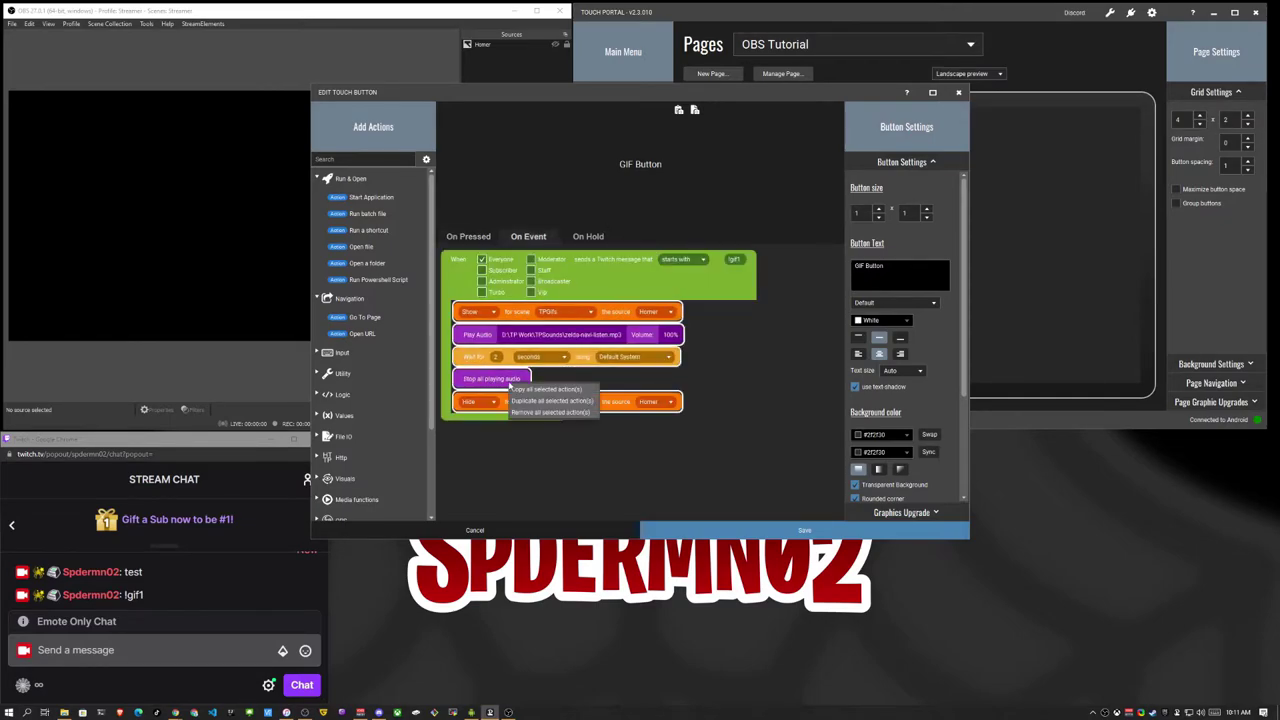
pyautogui.click(645, 531)
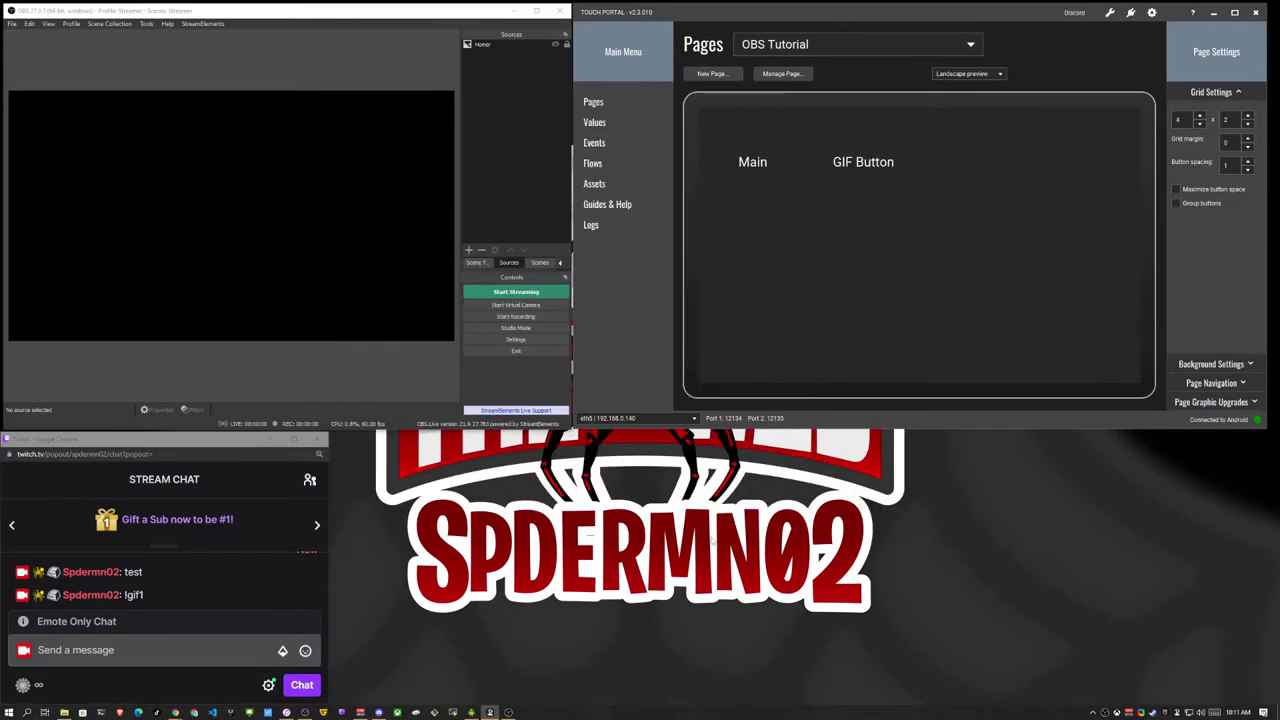
# - Open the Homer Gif event for editing to paste the copied actions
pyautogui.click(594, 142)
pyautogui.click(758, 242)
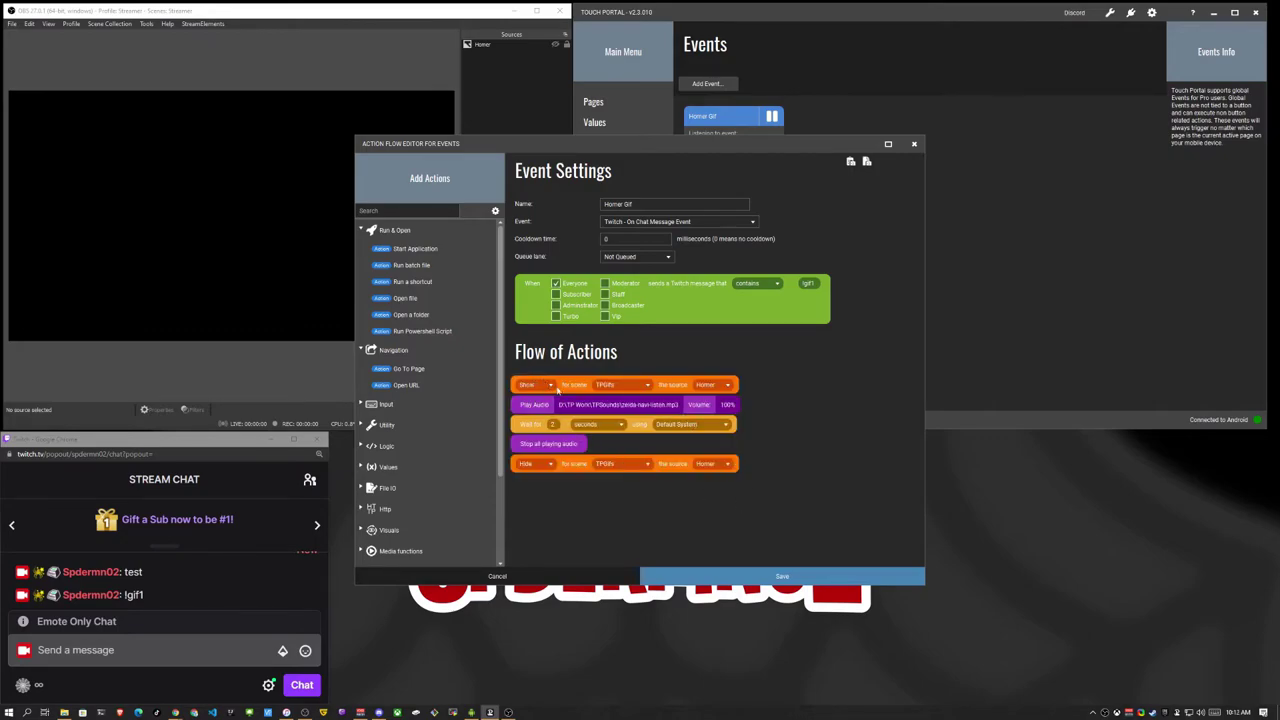
pyautogui.moveTo(630, 146); pyautogui.dragTo(909, 222)
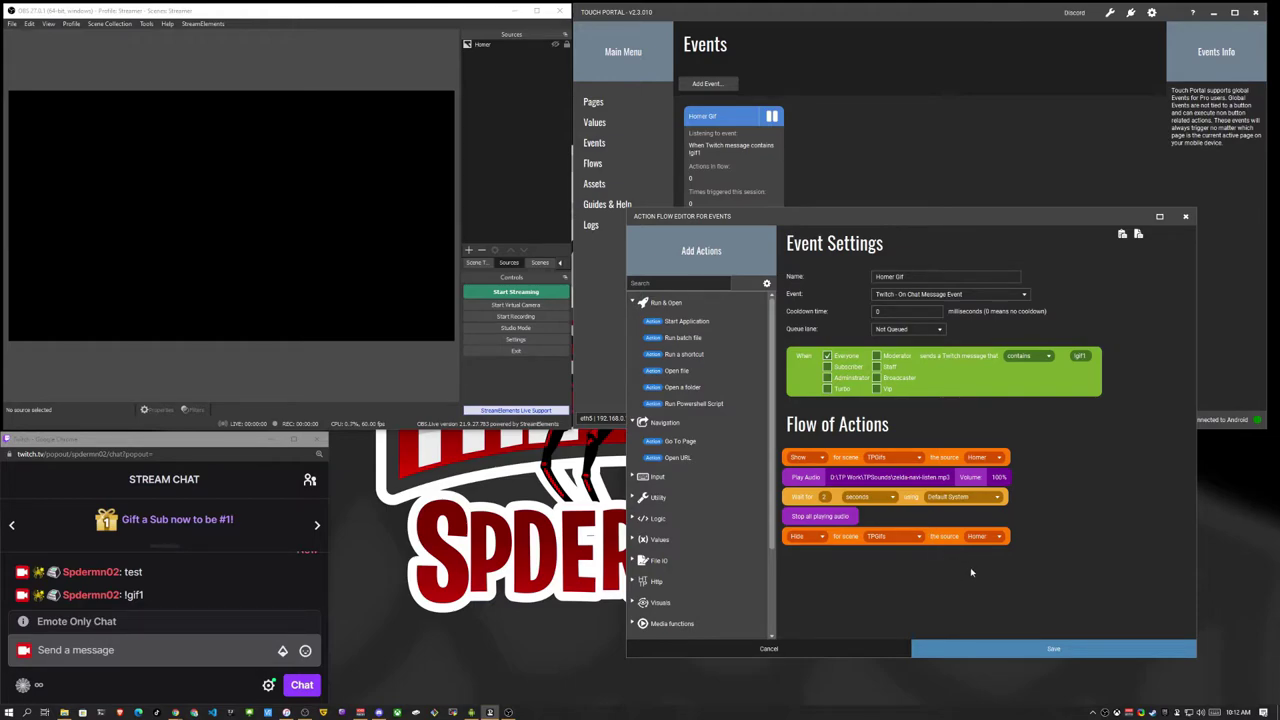
# - Set the Homer Gif event's cooldown time to 5000 milliseconds
pyautogui.doubleClick(893, 311)
pyautogui.write('5000')
pyautogui.click(928, 332)
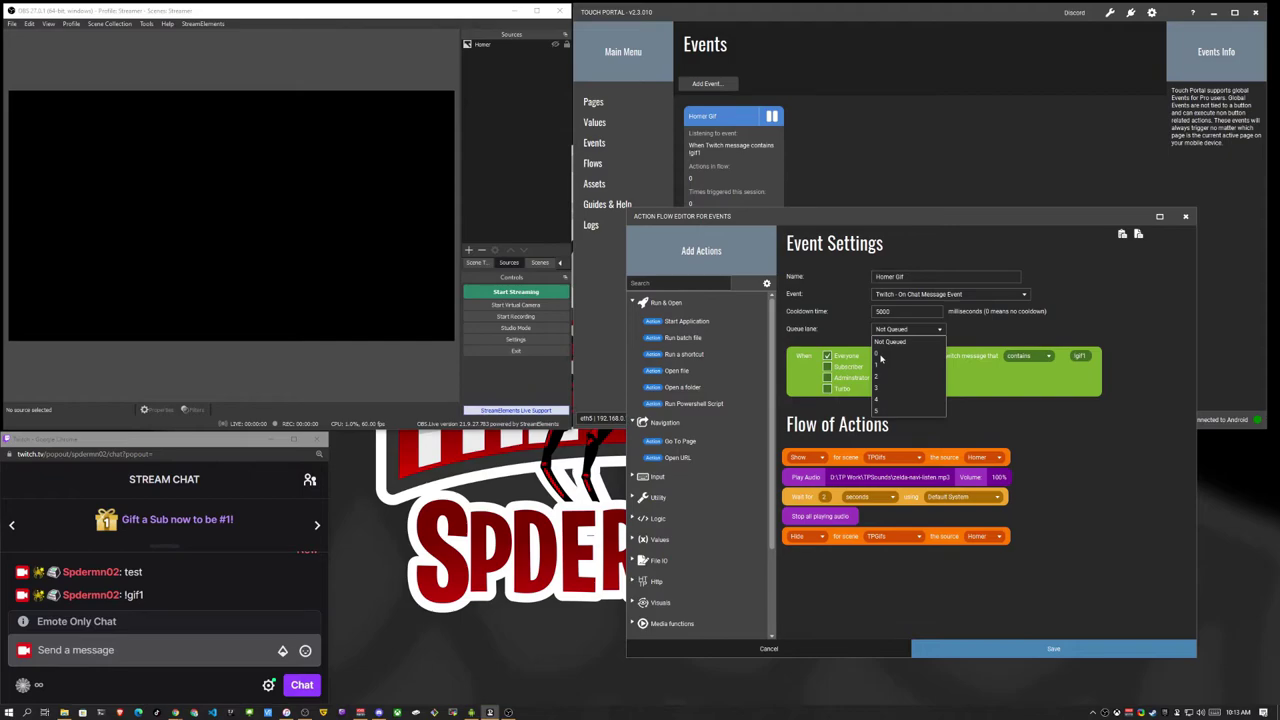
# - Put Homer Gif in queue lane 0, set its wait to 3 seconds, and save it
pyautogui.click(880, 355)
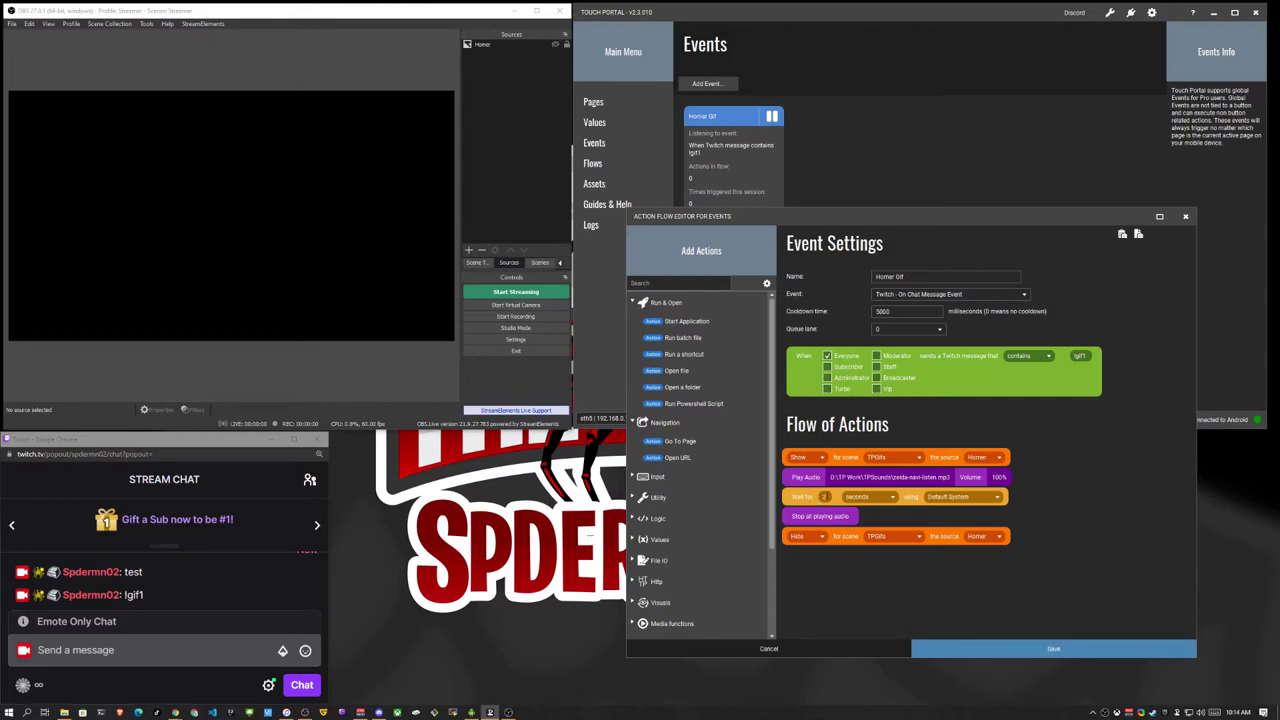
pyautogui.write('3')
pyautogui.click(1052, 648)
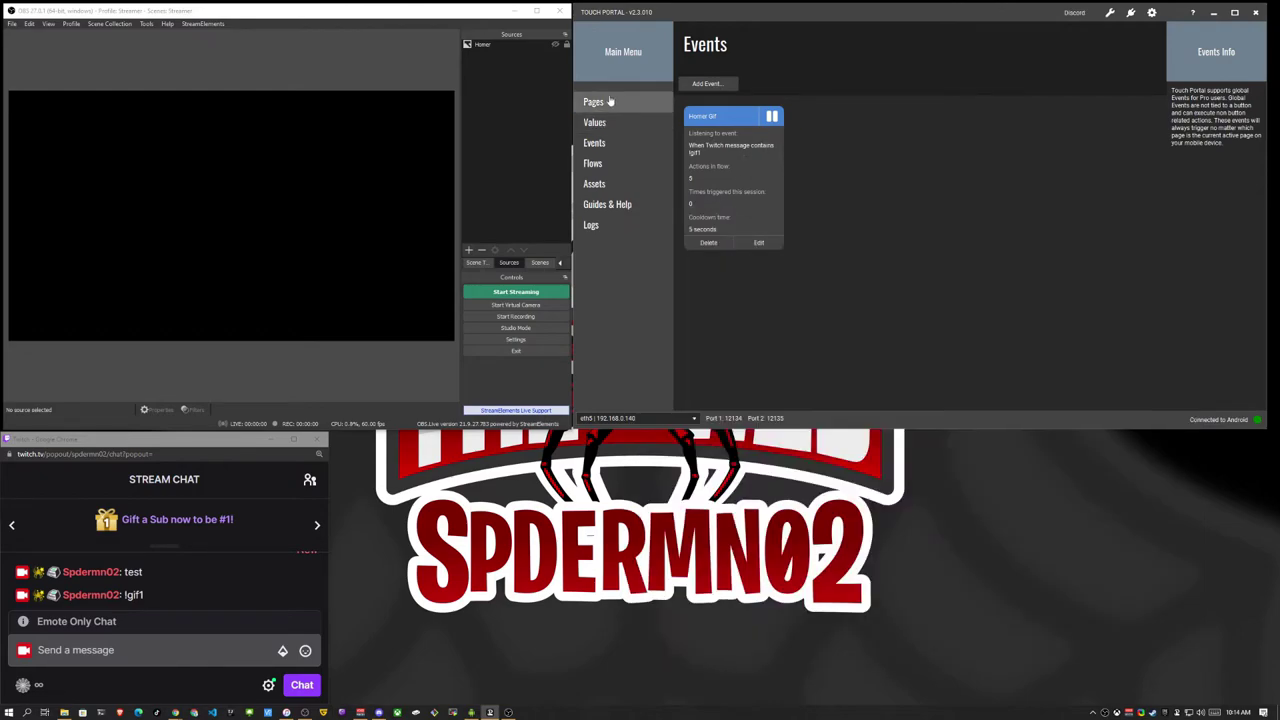
# - Reset the old GIF Button on the Pages tab, then return to Events
pyautogui.click(593, 101)
pyautogui.rightClick(877, 171)
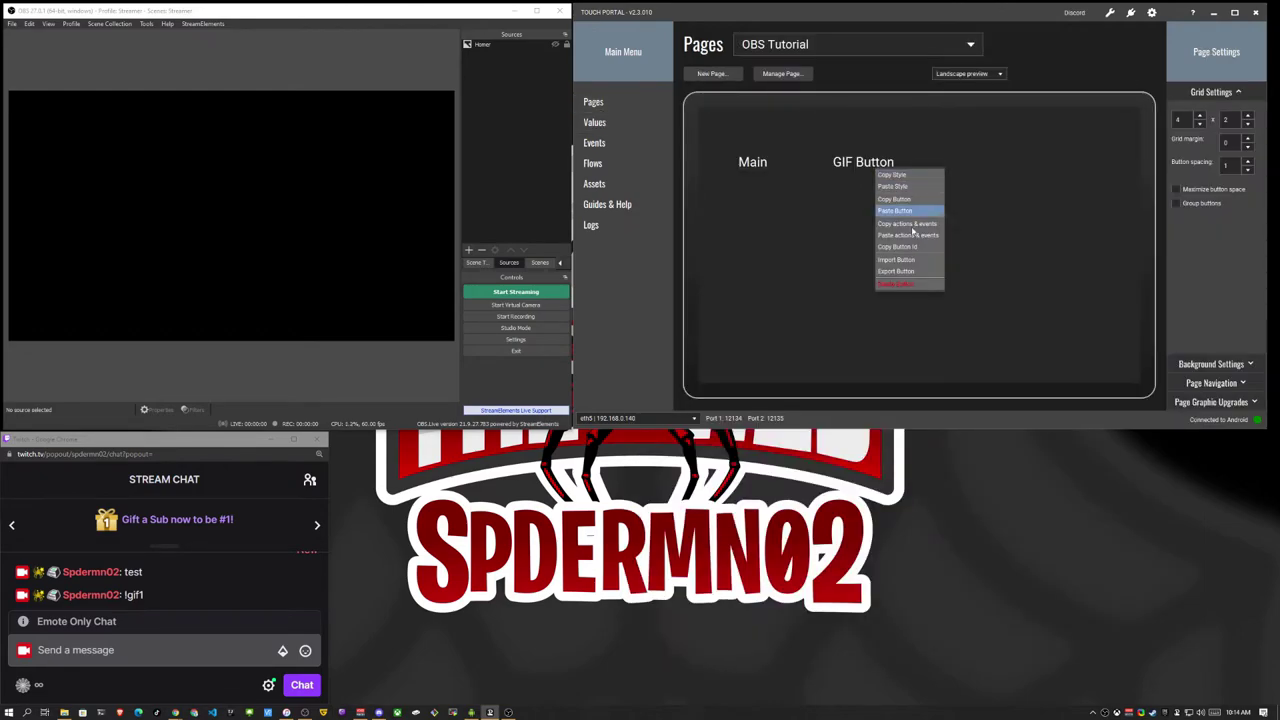
pyautogui.click(896, 284)
pyautogui.click(661, 370)
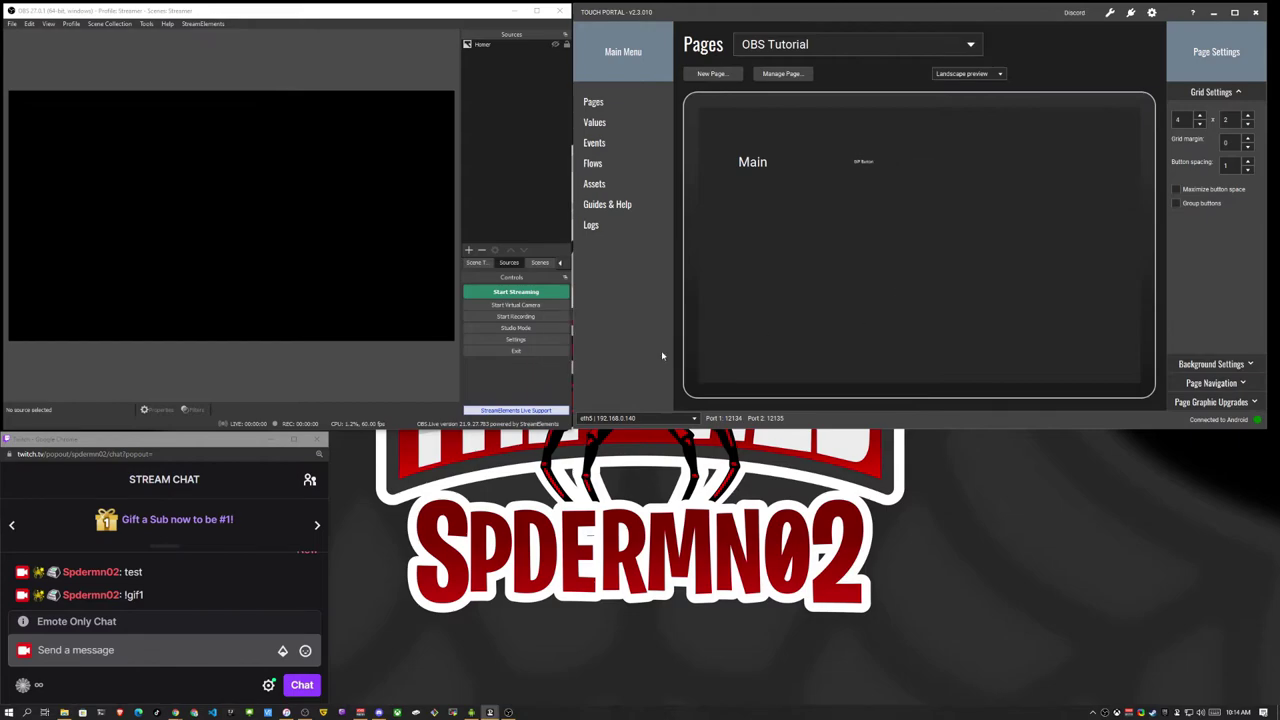
pyautogui.click(610, 143)
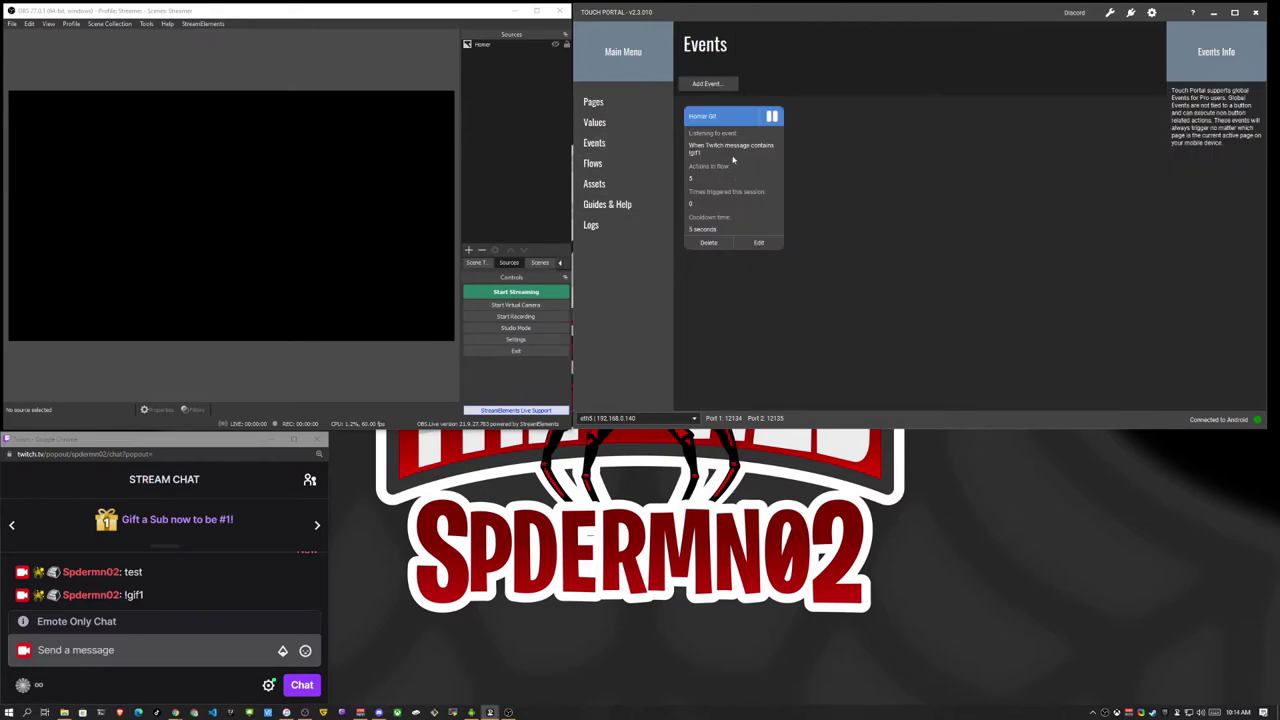
# - Send !gif1 in Twitch chat four times to test the Homer Gif event
pyautogui.click(223, 650)
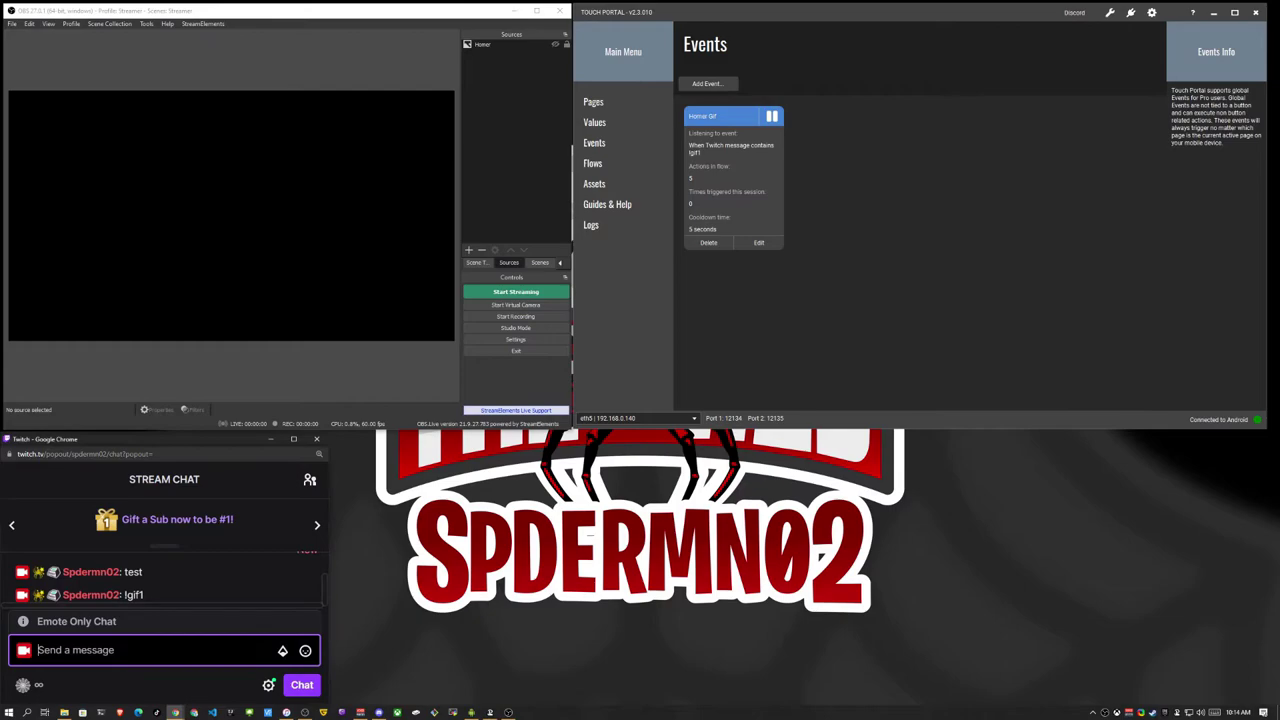
pyautogui.write('!gif1')
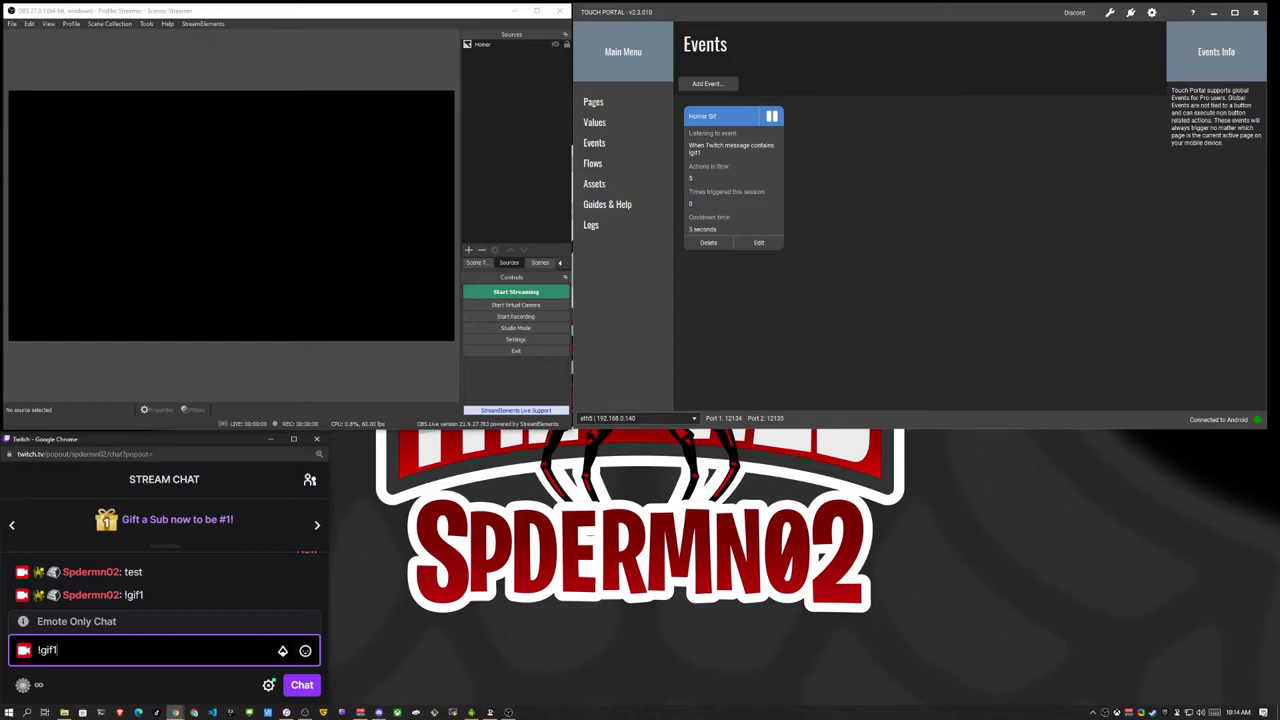
pyautogui.press('Return')
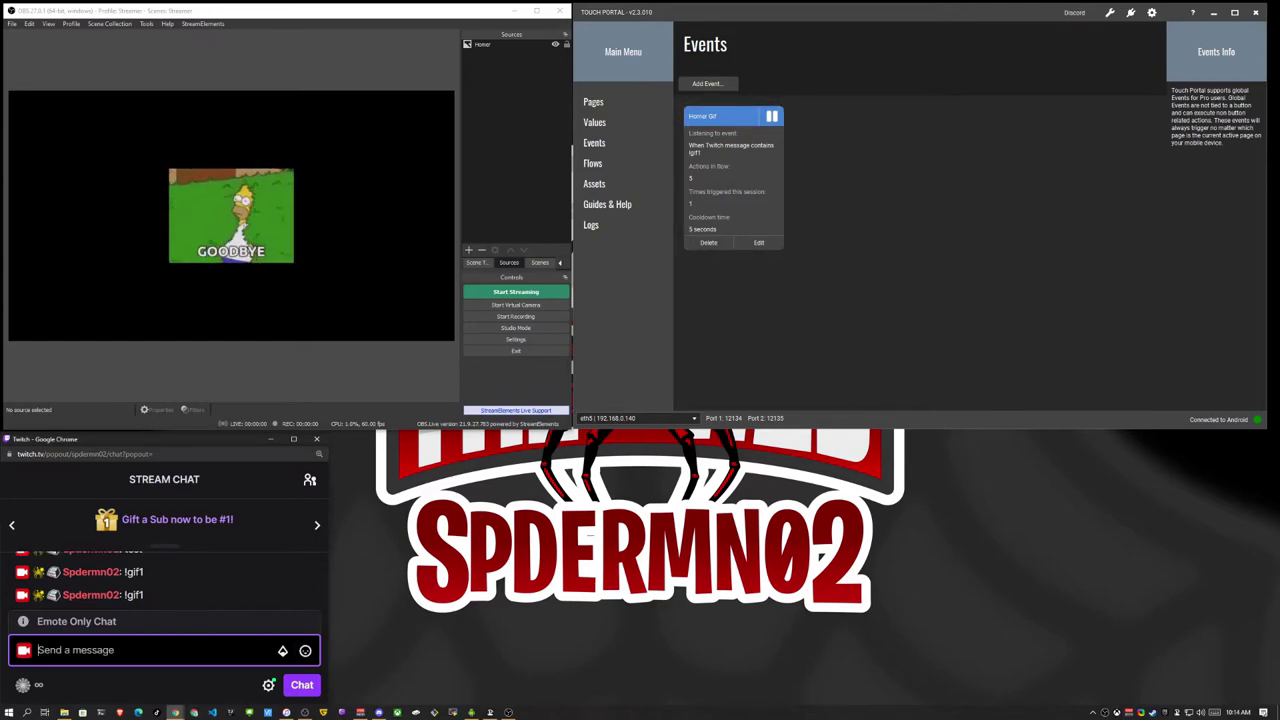
pyautogui.write('!gif1')
pyautogui.press('Return')
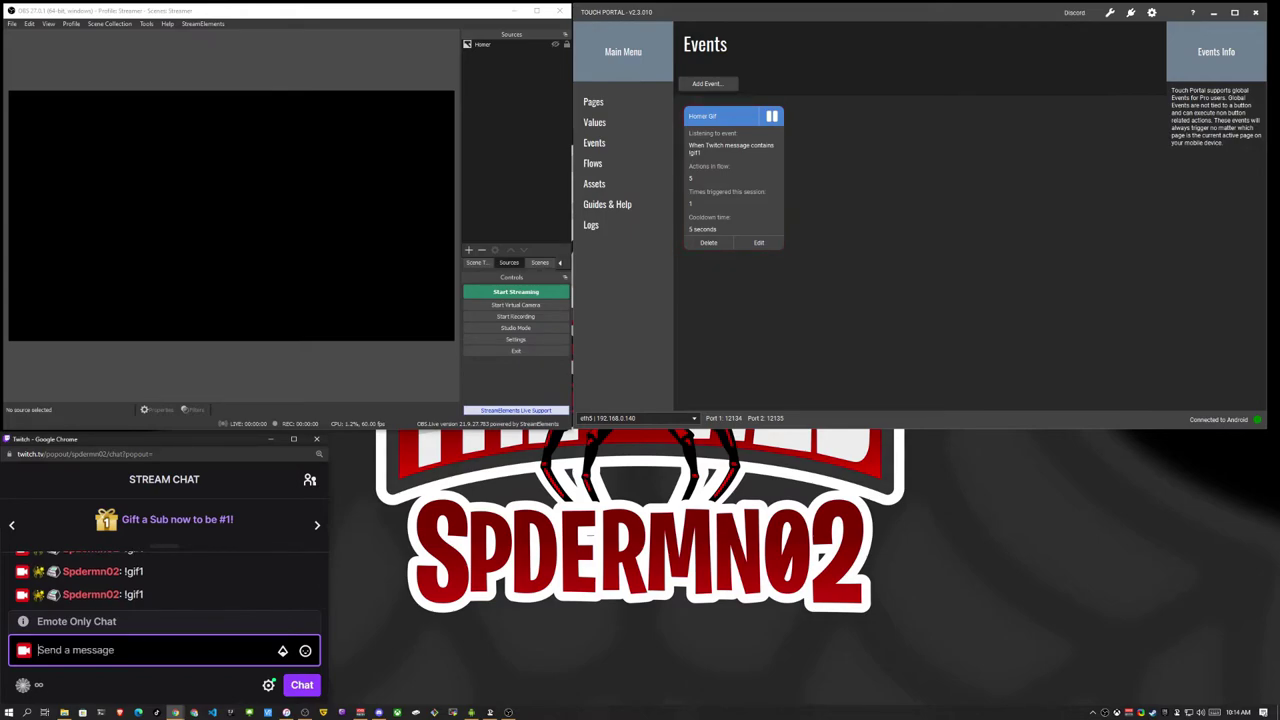
pyautogui.write('!gif1')
pyautogui.press('Return')
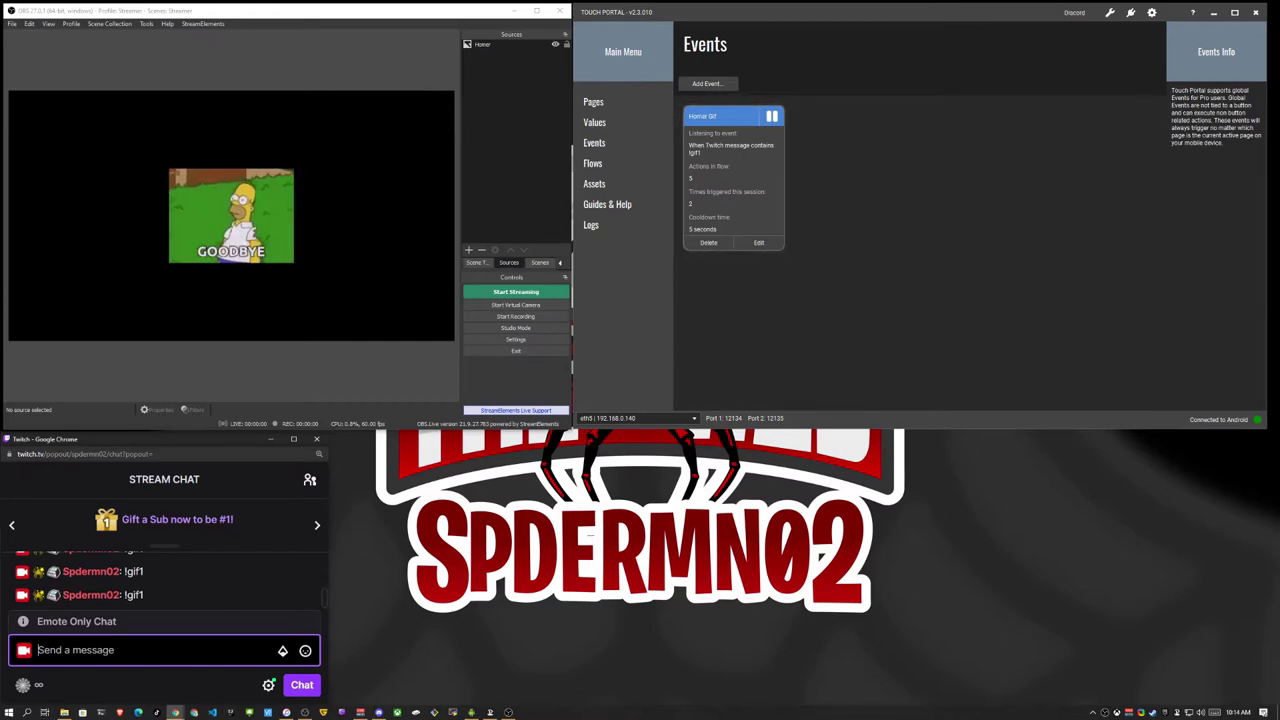
pyautogui.write('!gif1')
pyautogui.press('Return')
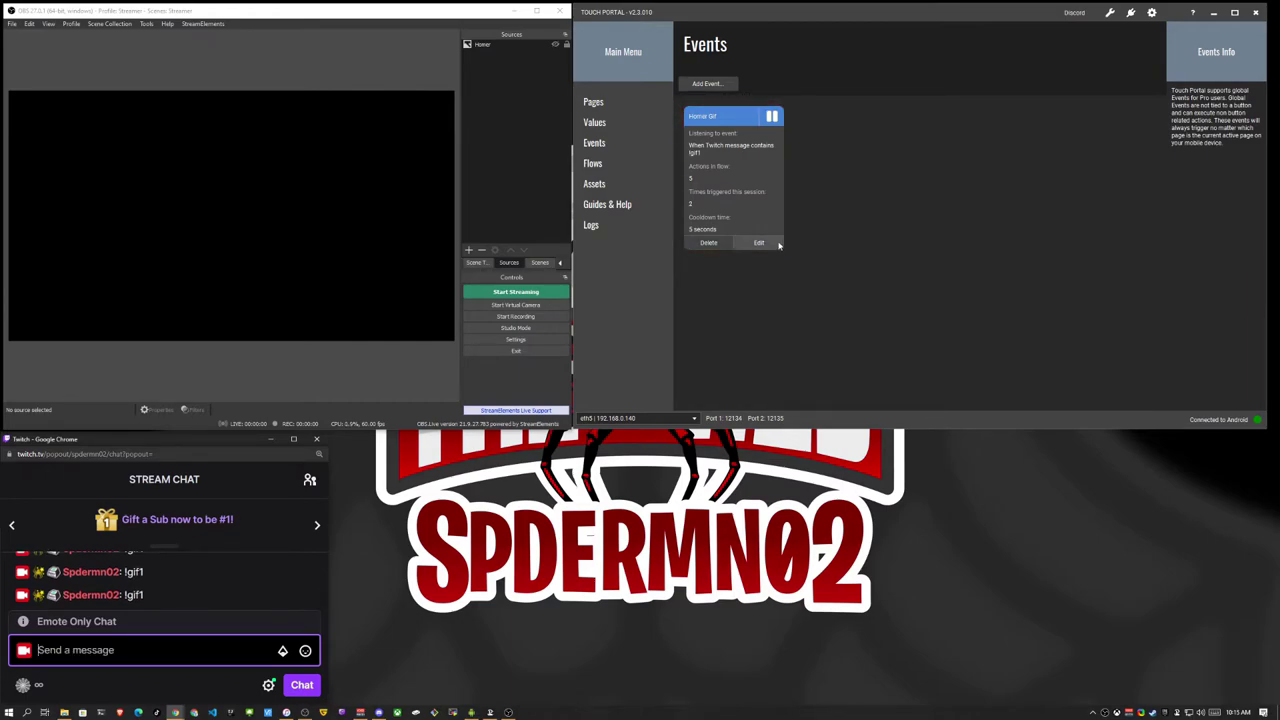
# - Create a new event named 'Banana - Gif' triggered by Twitch chat messages
pyautogui.click(857, 186)
pyautogui.click(727, 86)
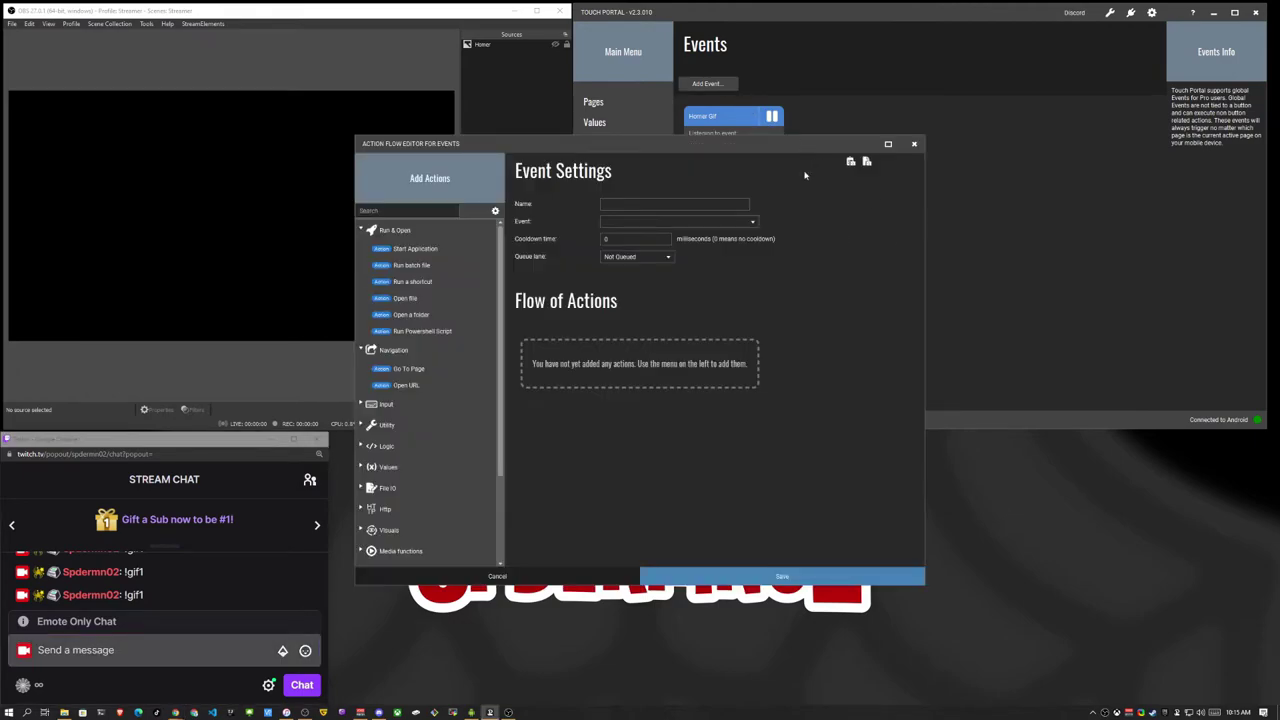
pyautogui.write('Banana - Gif')
pyautogui.click(680, 221)
pyautogui.scroll(-5, 700, 289)
pyautogui.click(673, 291)
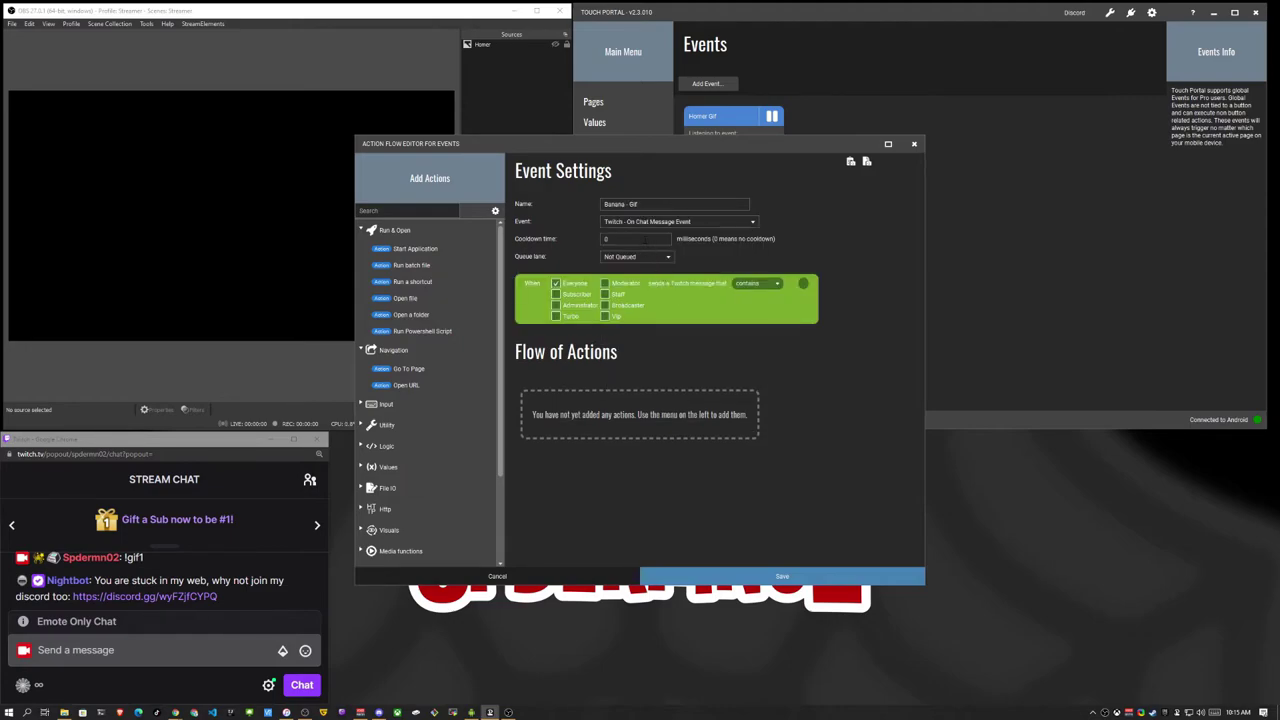
# - Give Banana - Gif a 5000 ms cooldown, queue lane 0, and trigger text !gif2
pyautogui.write('5000')
pyautogui.click(625, 257)
pyautogui.click(630, 282)
pyautogui.click(804, 283)
pyautogui.write('!gif2')
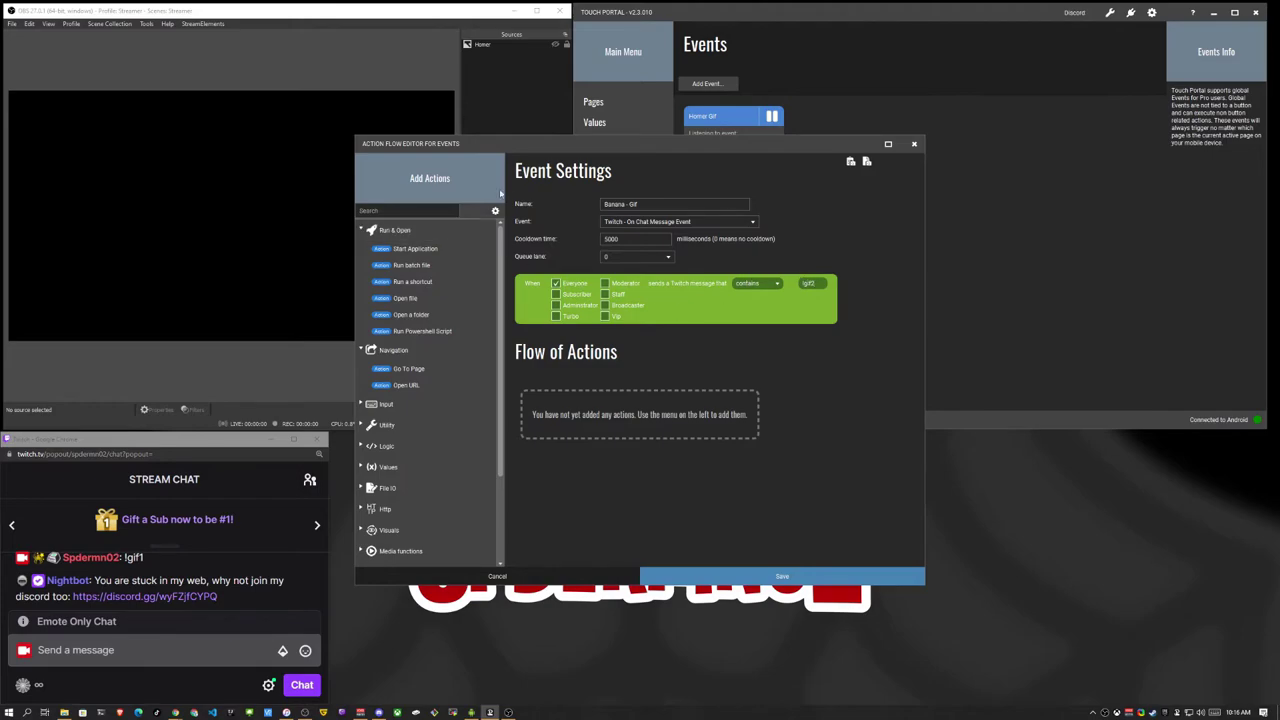
pyautogui.moveTo(512, 185); pyautogui.dragTo(757, 185)
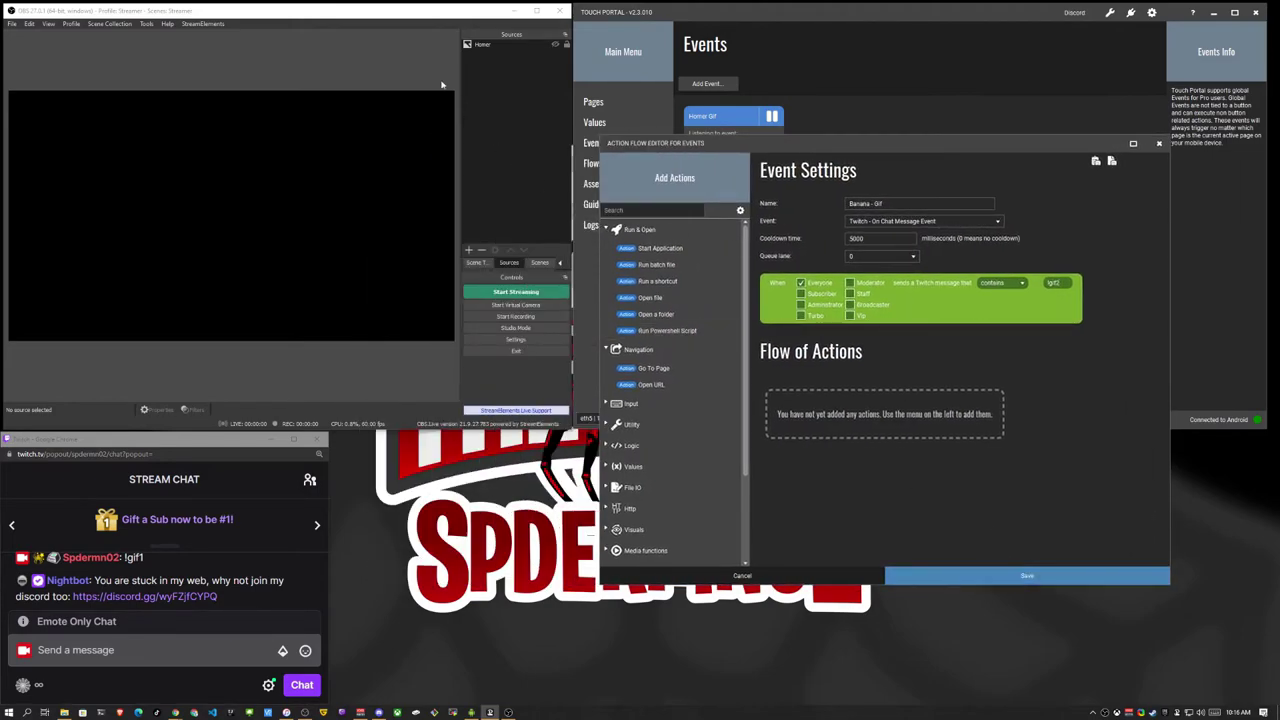
# - Add an image source named 'Banana' showing banana.gif in OBS
pyautogui.click(469, 251)
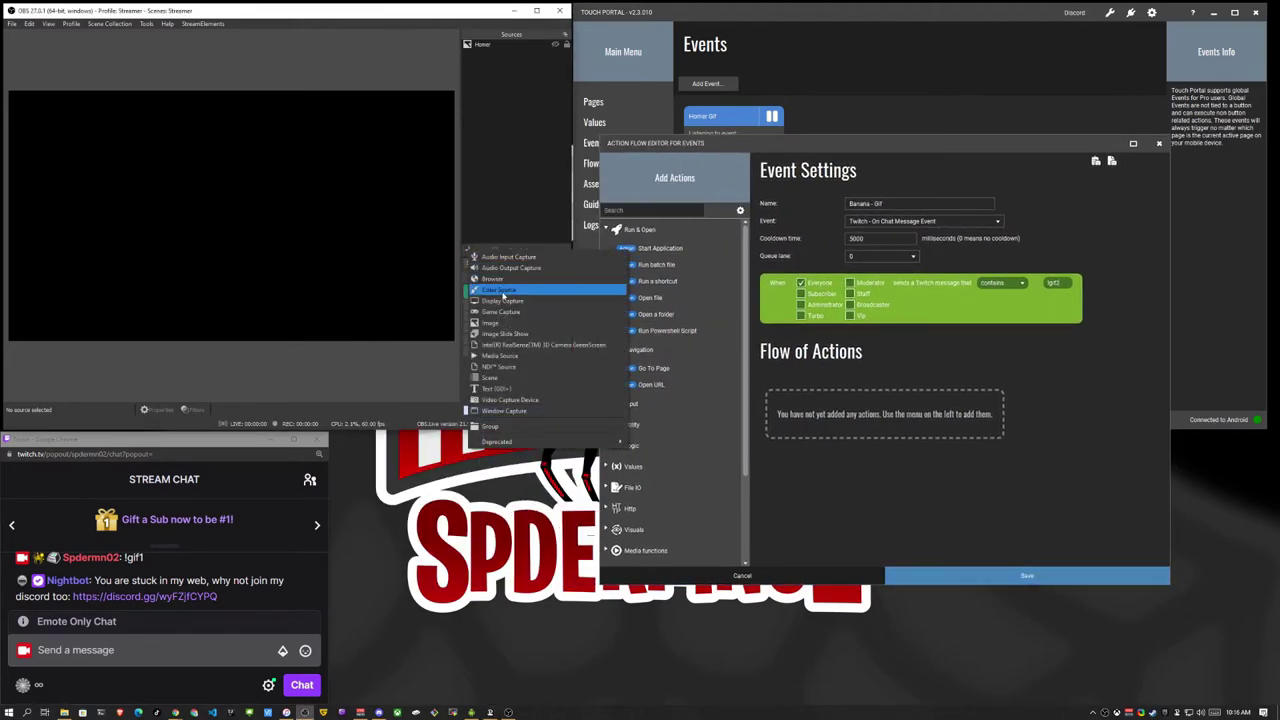
pyautogui.click(490, 323)
pyautogui.write('Banana')
pyautogui.click(316, 291)
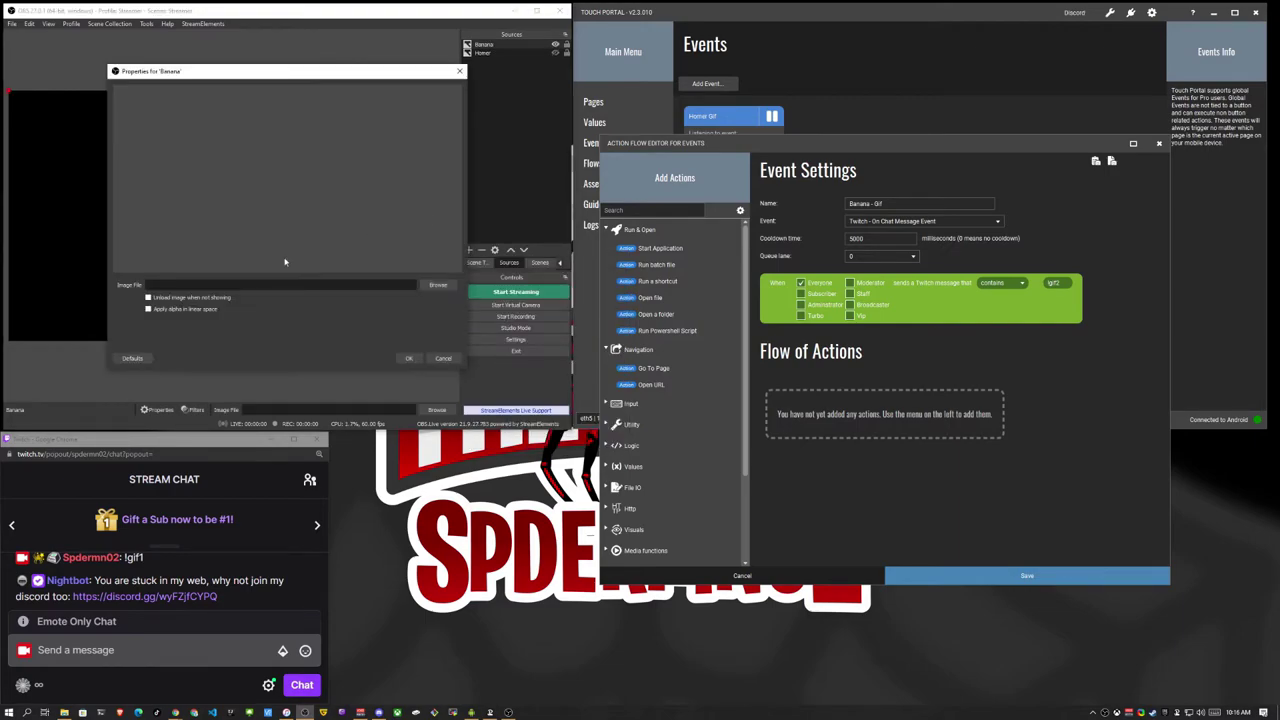
pyautogui.click(438, 285)
pyautogui.click(220, 168)
pyautogui.click(423, 366)
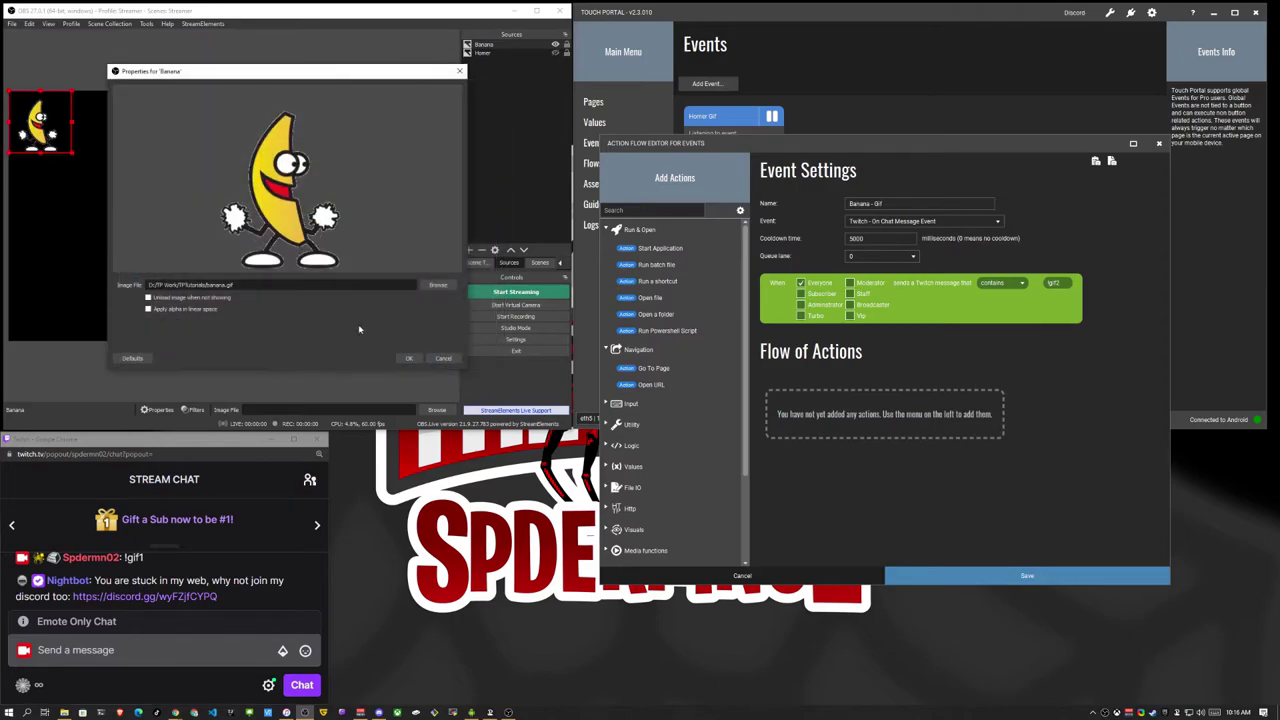
pyautogui.click(408, 358)
# - Center the Banana source on screen and enlarge it
pyautogui.rightClick(62, 128)
pyautogui.moveTo(120, 347)
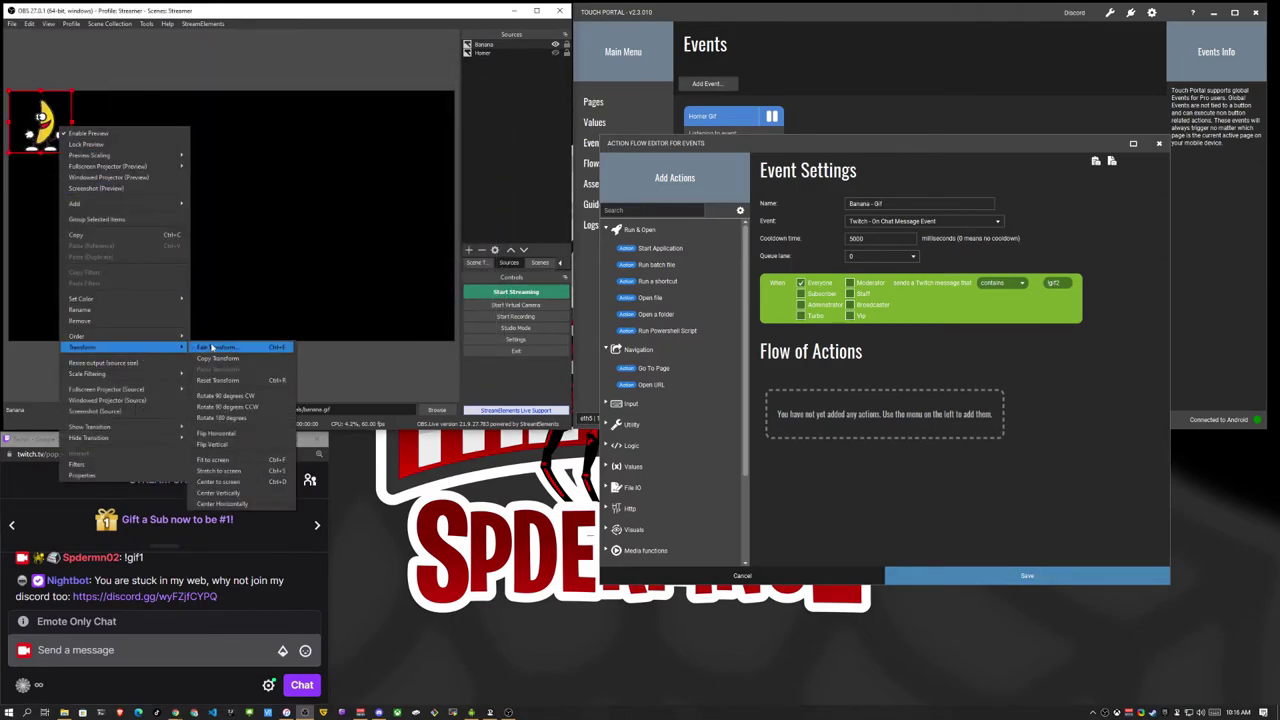
pyautogui.click(225, 481)
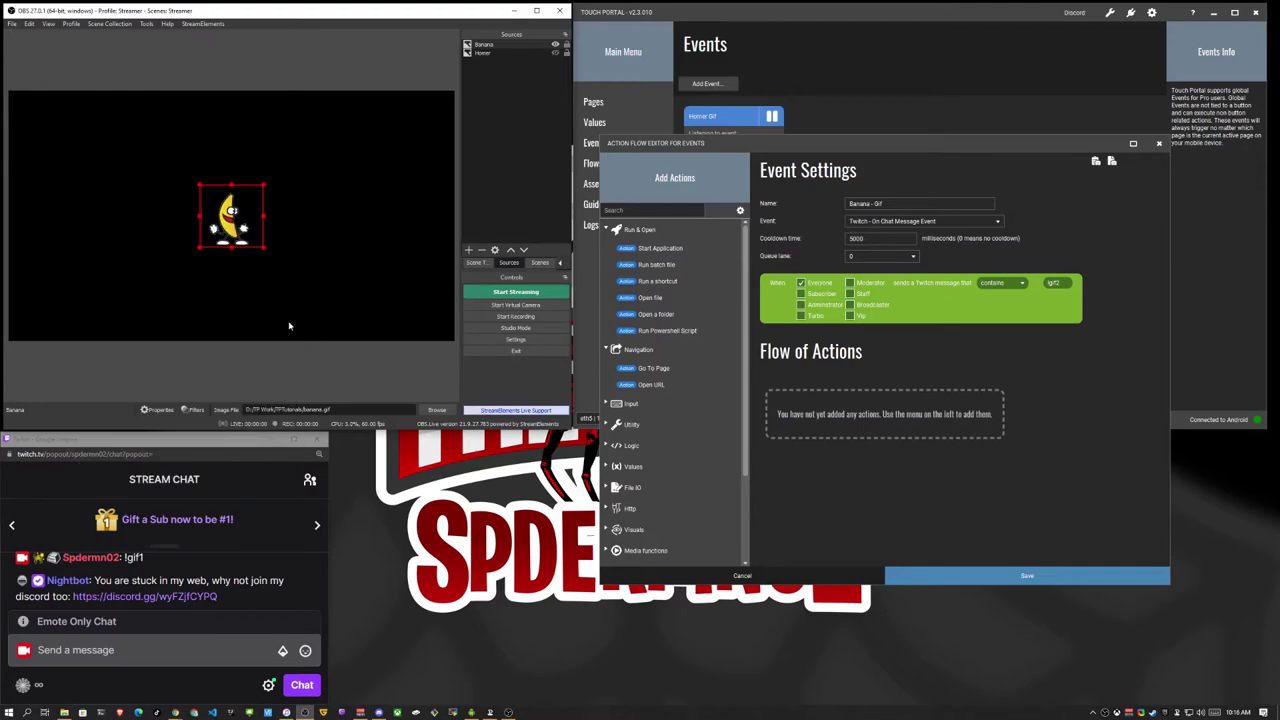
pyautogui.moveTo(265, 251); pyautogui.dragTo(329, 312)
pyautogui.click(321, 286)
pyautogui.click(320, 284)
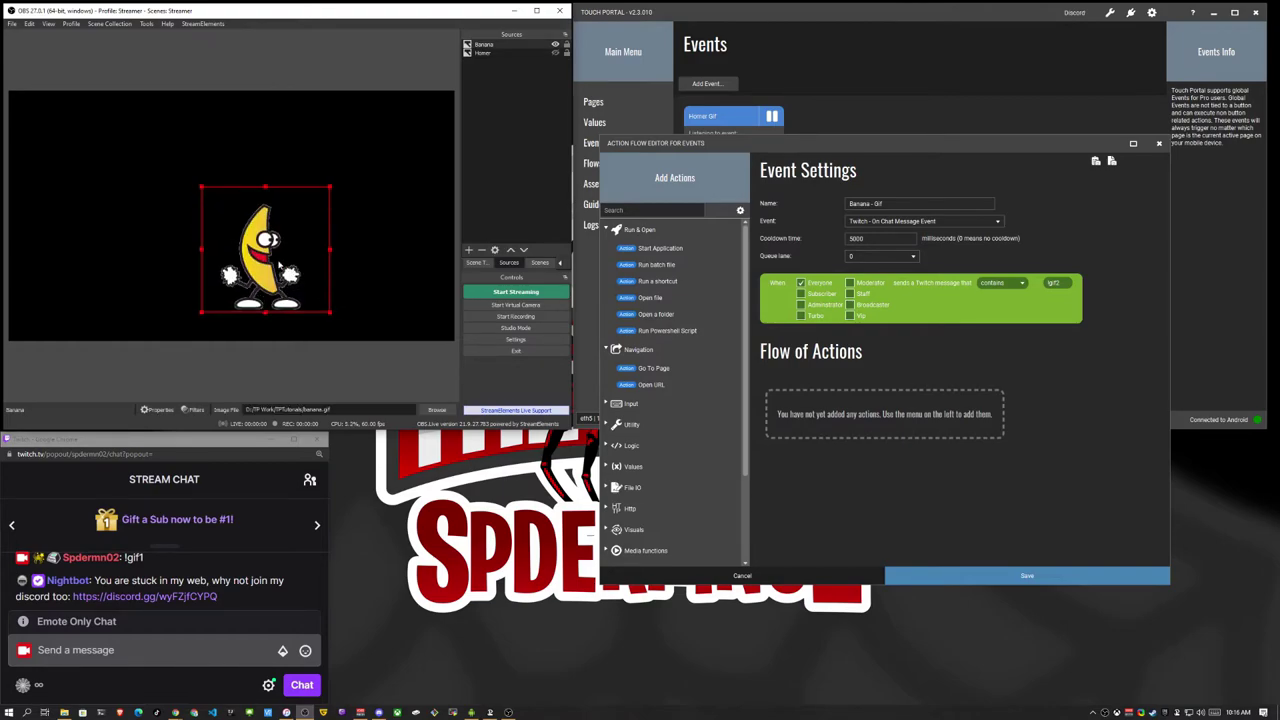
# - Enlarge the banana further, recentre it, and toggle the Homer source's visibility
pyautogui.moveTo(266, 257); pyautogui.dragTo(234, 222)
pyautogui.rightClick(234, 222)
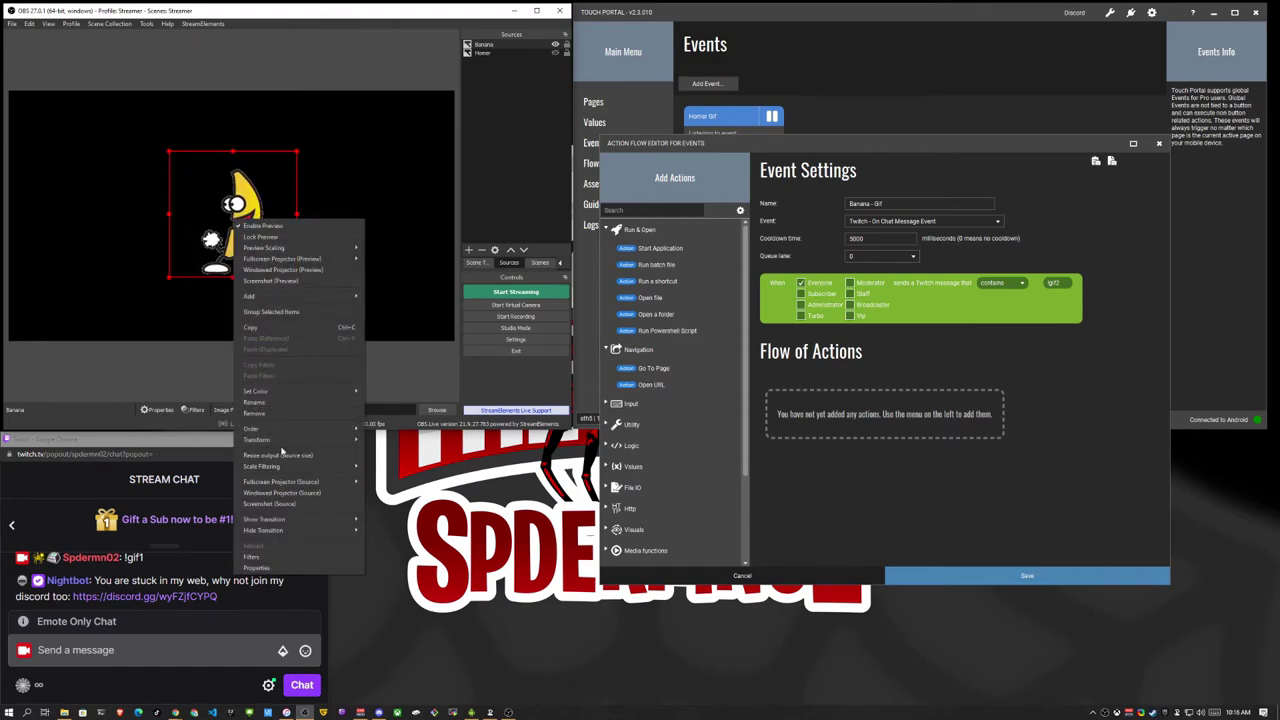
pyautogui.moveTo(284, 443)
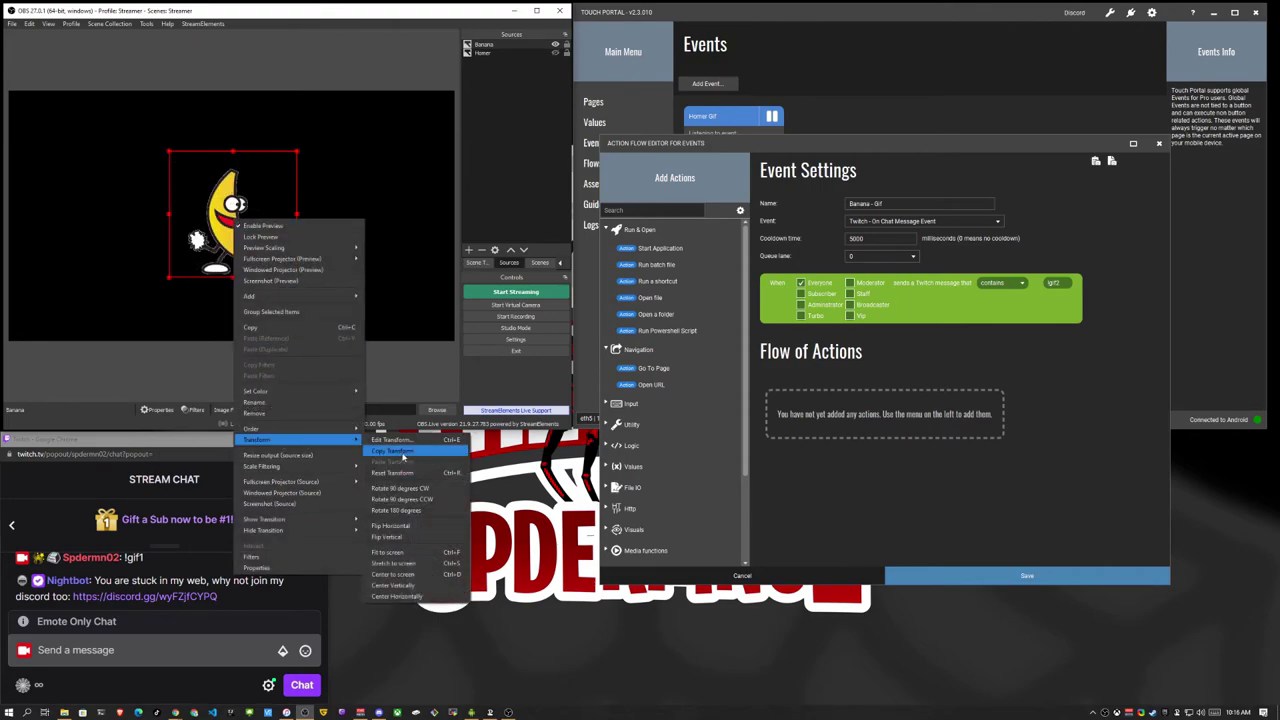
pyautogui.click(425, 578)
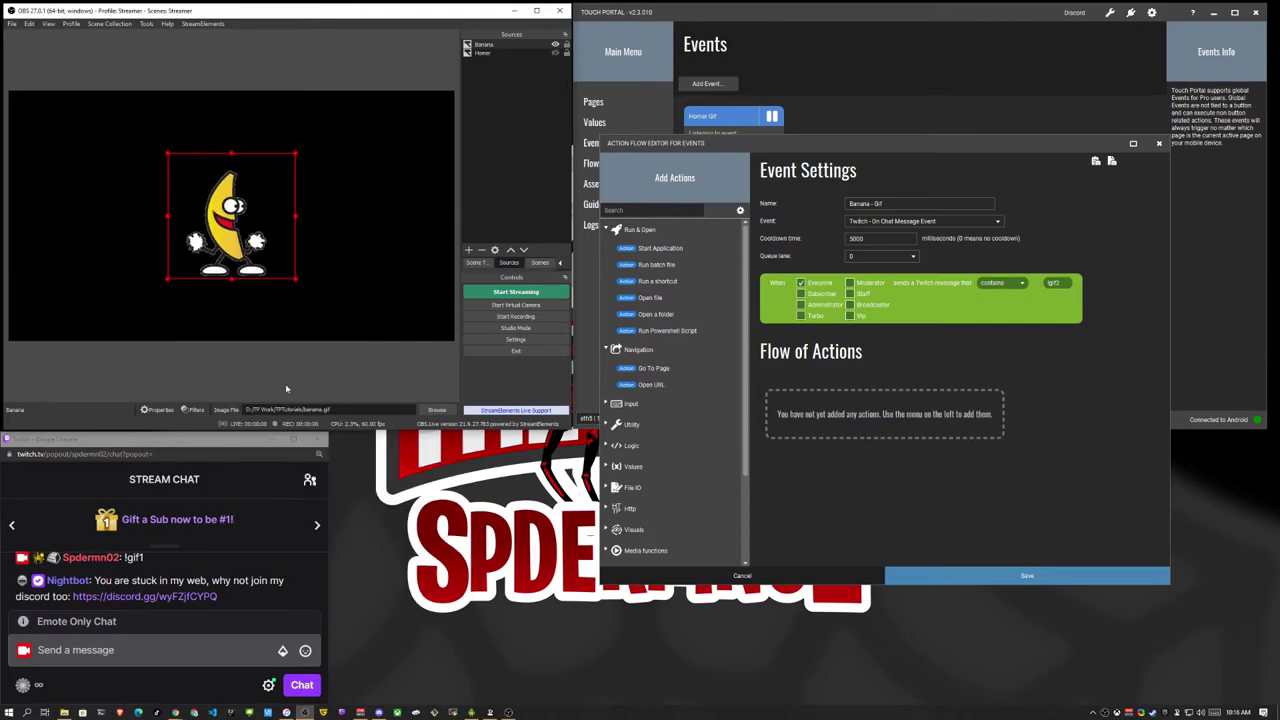
pyautogui.click(266, 61)
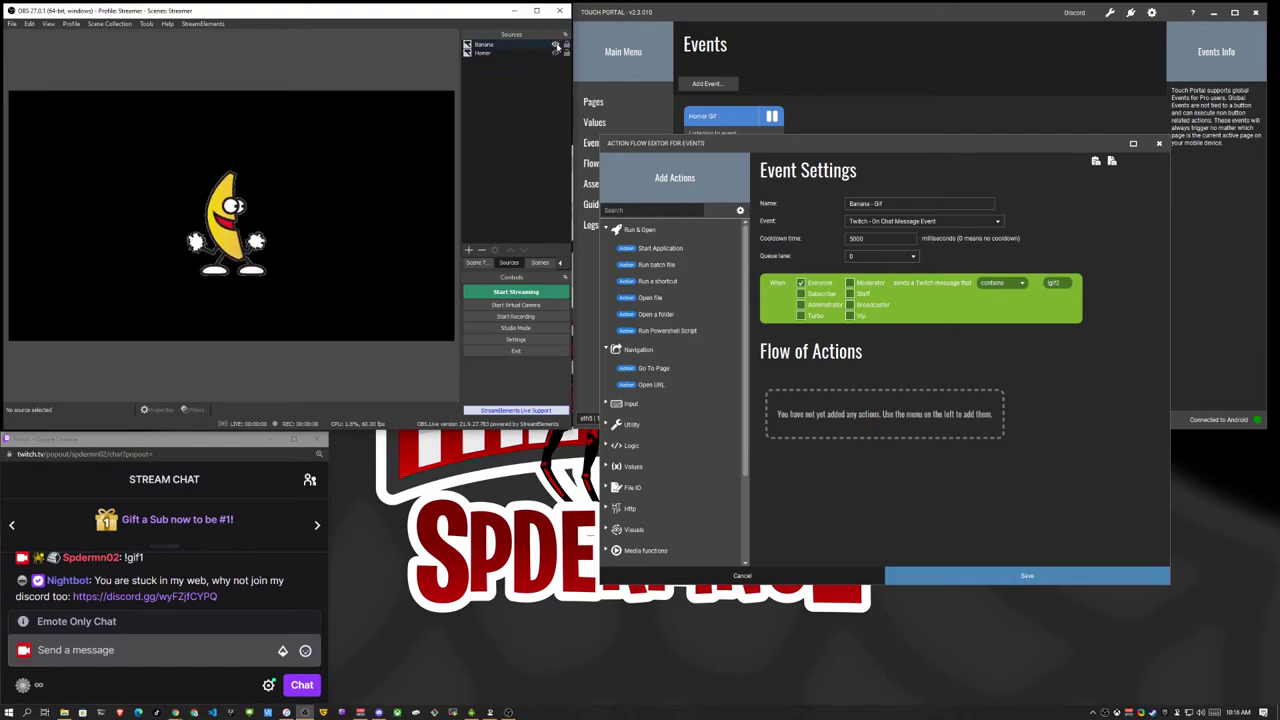
pyautogui.click(556, 53)
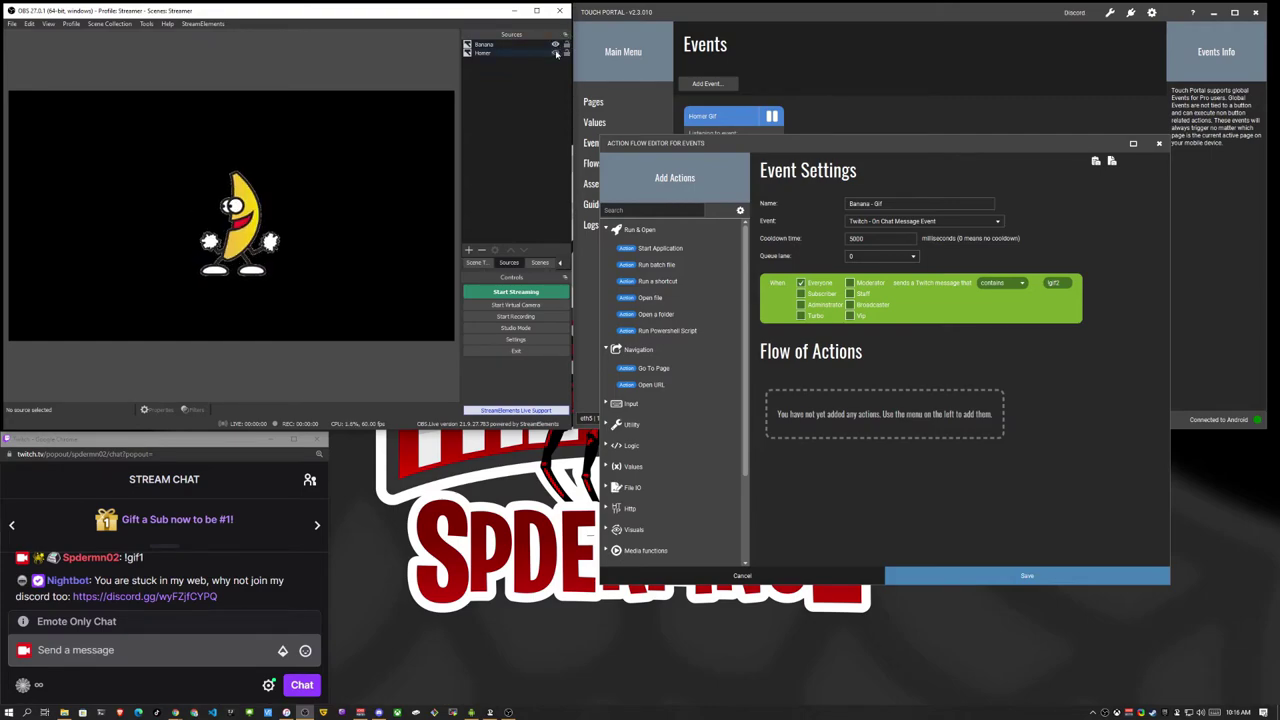
# - Hide the Banana source, save Banana - Gif, and copy Homer Gif's actions
pyautogui.click(555, 44)
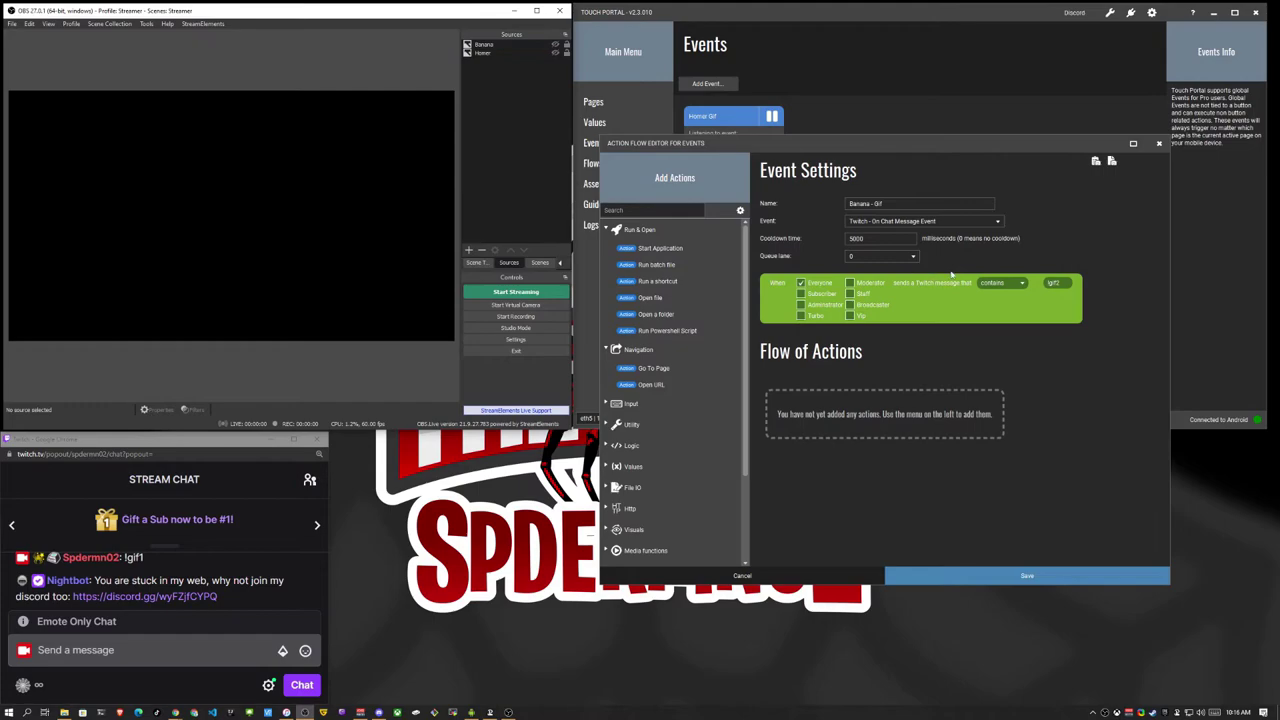
pyautogui.click(926, 407)
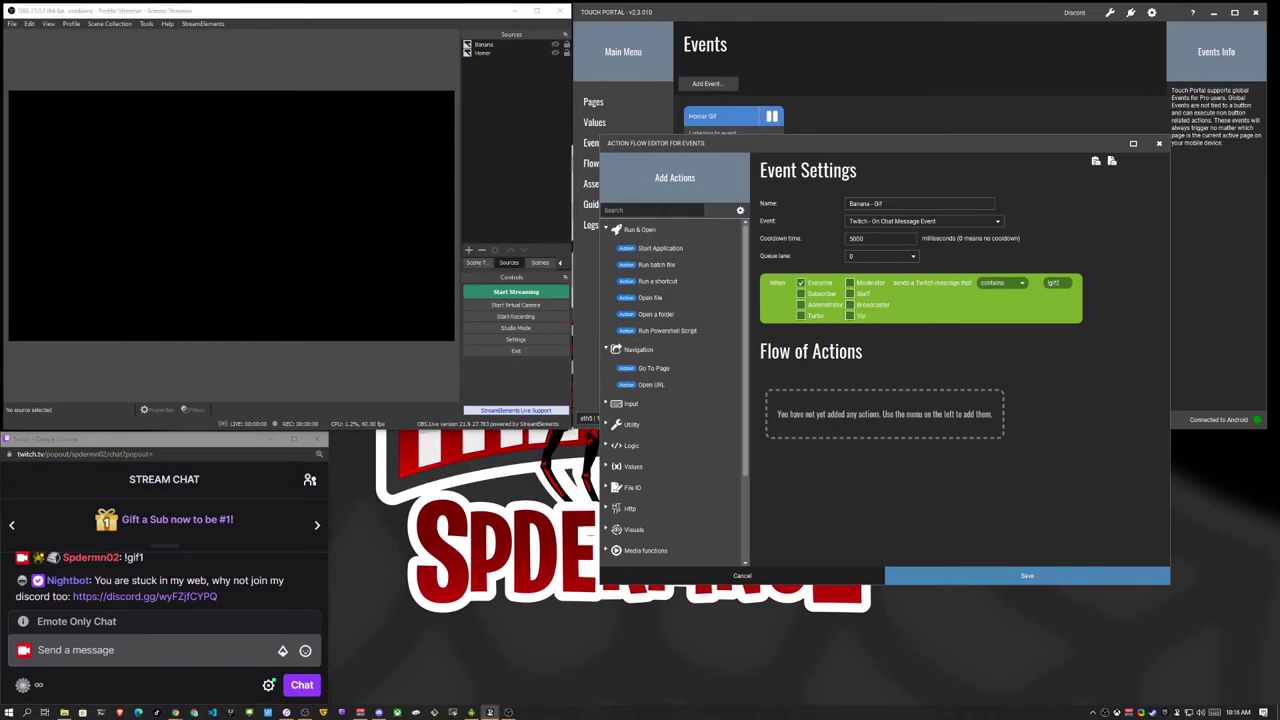
pyautogui.click(1000, 576)
pyautogui.click(755, 241)
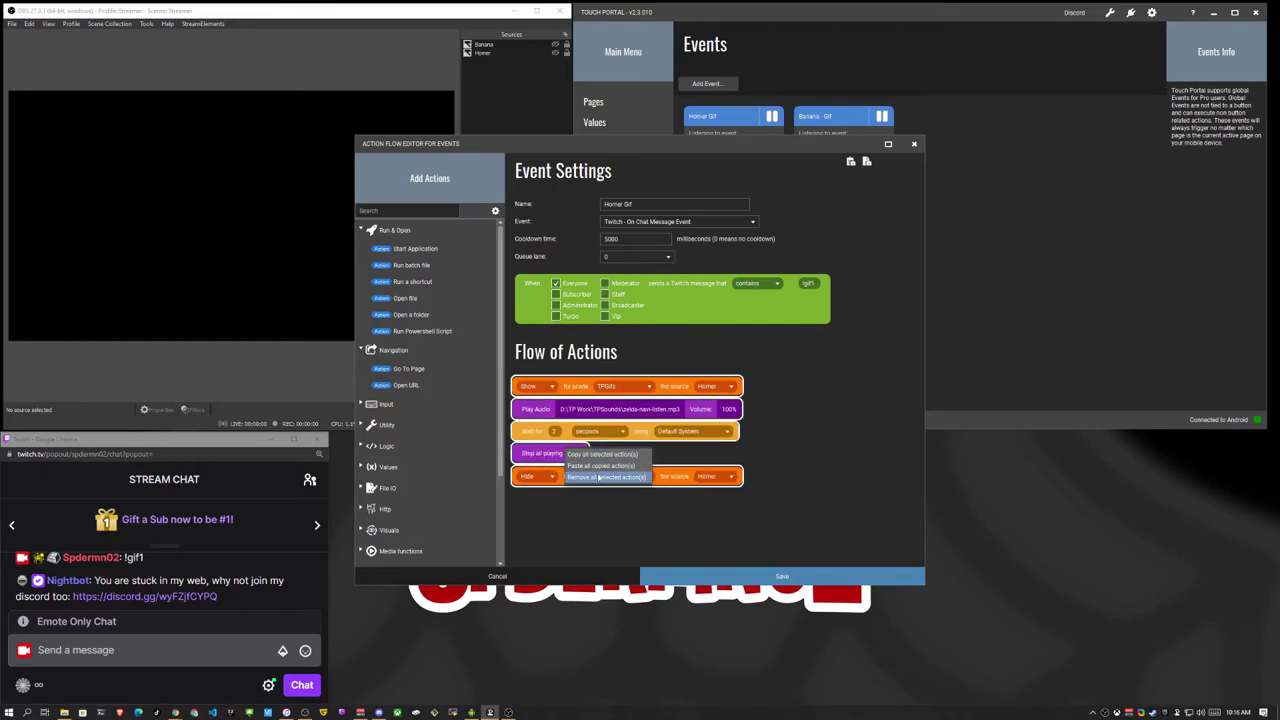
pyautogui.click(599, 578)
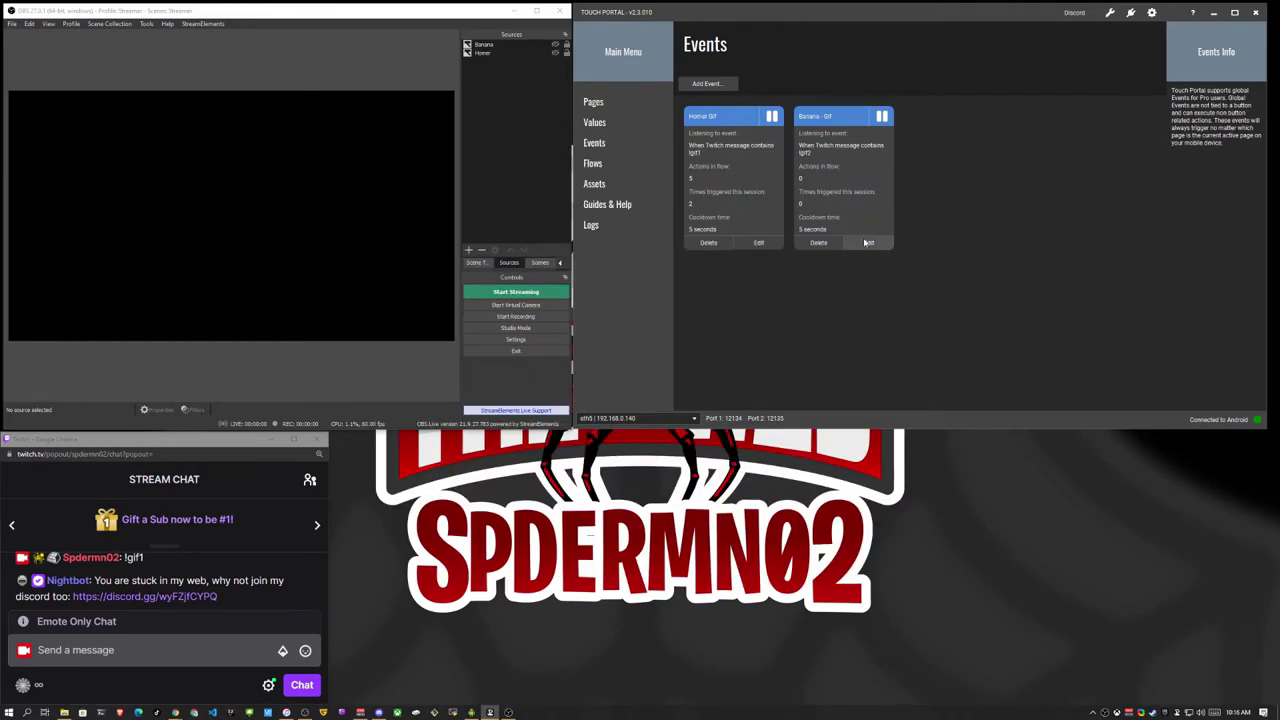
# - Paste the Homer actions into Banana - Gif with Show and Hide set to Banana
pyautogui.click(866, 240)
pyautogui.click(689, 435)
pyautogui.moveTo(725, 140); pyautogui.dragTo(1031, 250)
pyautogui.click(1000, 492)
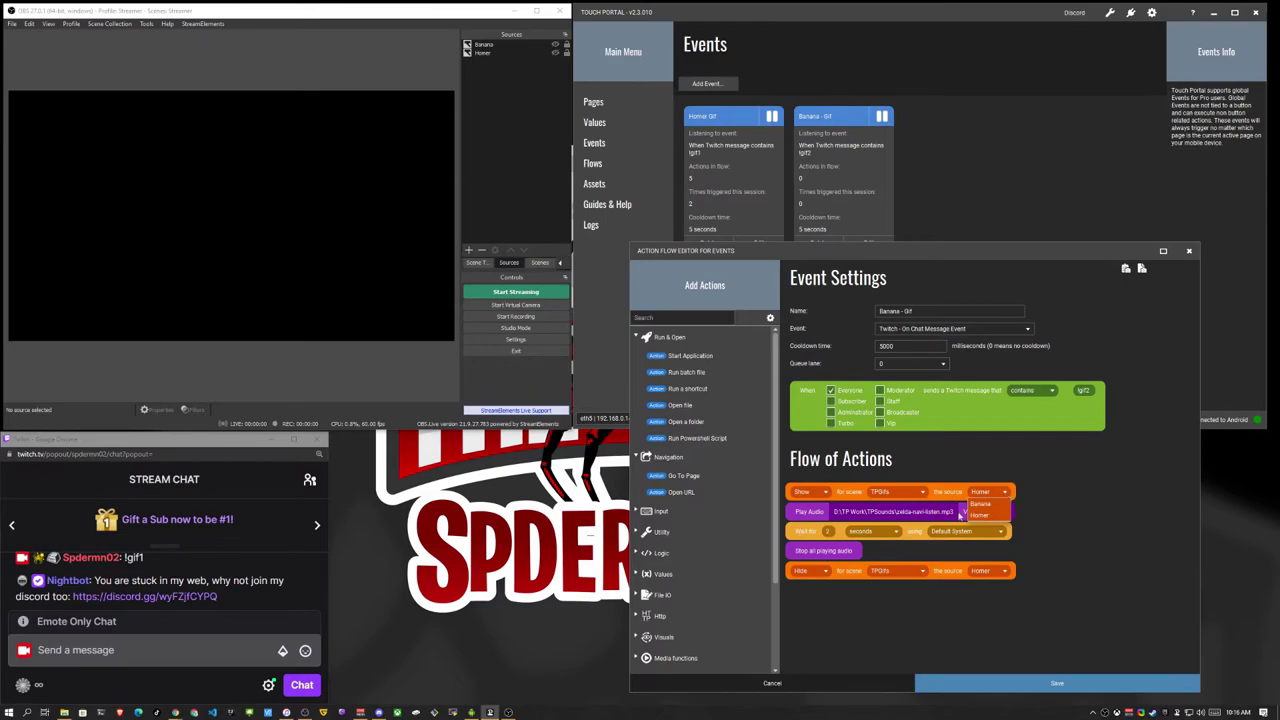
pyautogui.click(978, 505)
pyautogui.click(1005, 573)
pyautogui.click(981, 584)
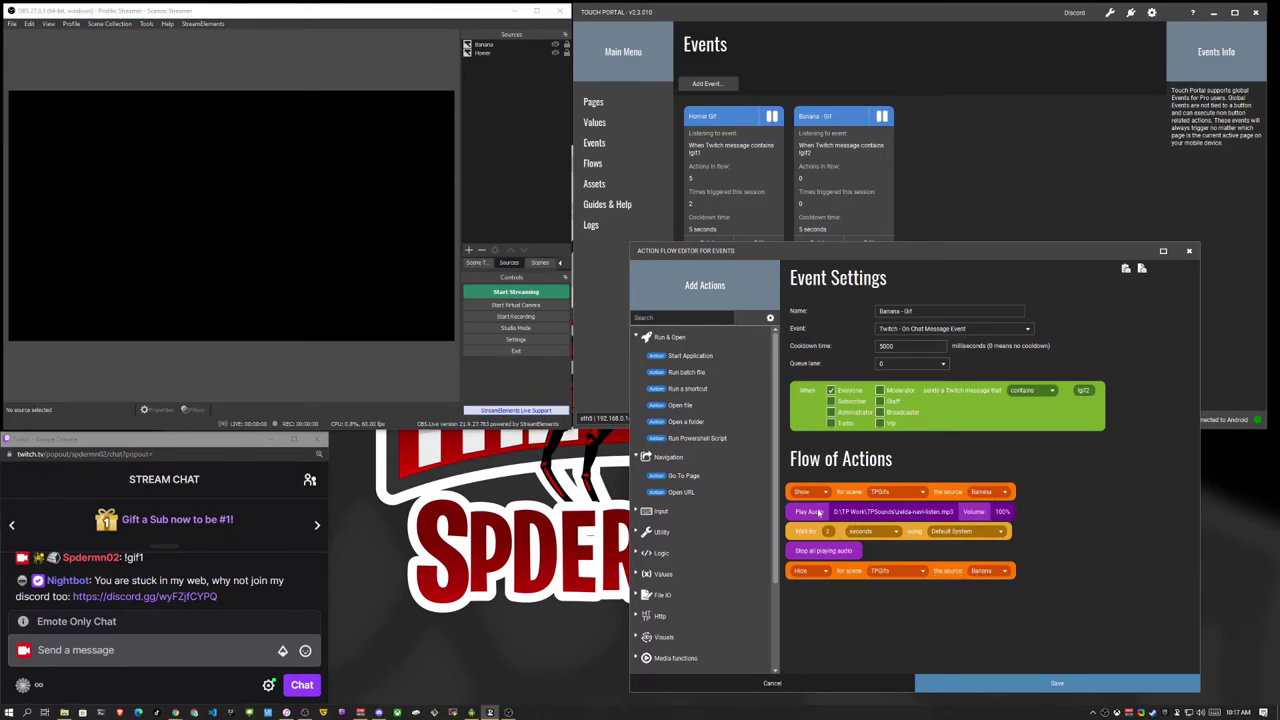
# - Make the Play Audio action use FXSounds/fbi-open-up_dwLhIFf.mp3
pyautogui.click(818, 512)
pyautogui.click(744, 277)
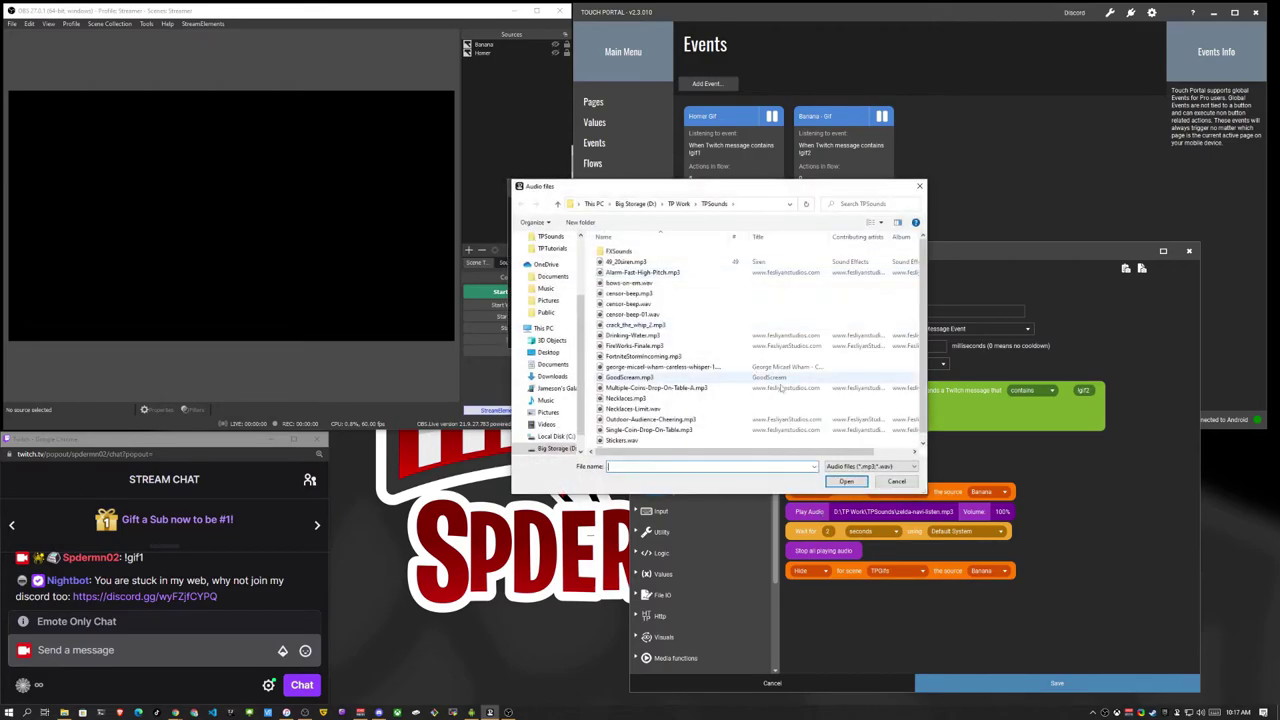
pyautogui.doubleClick(618, 250)
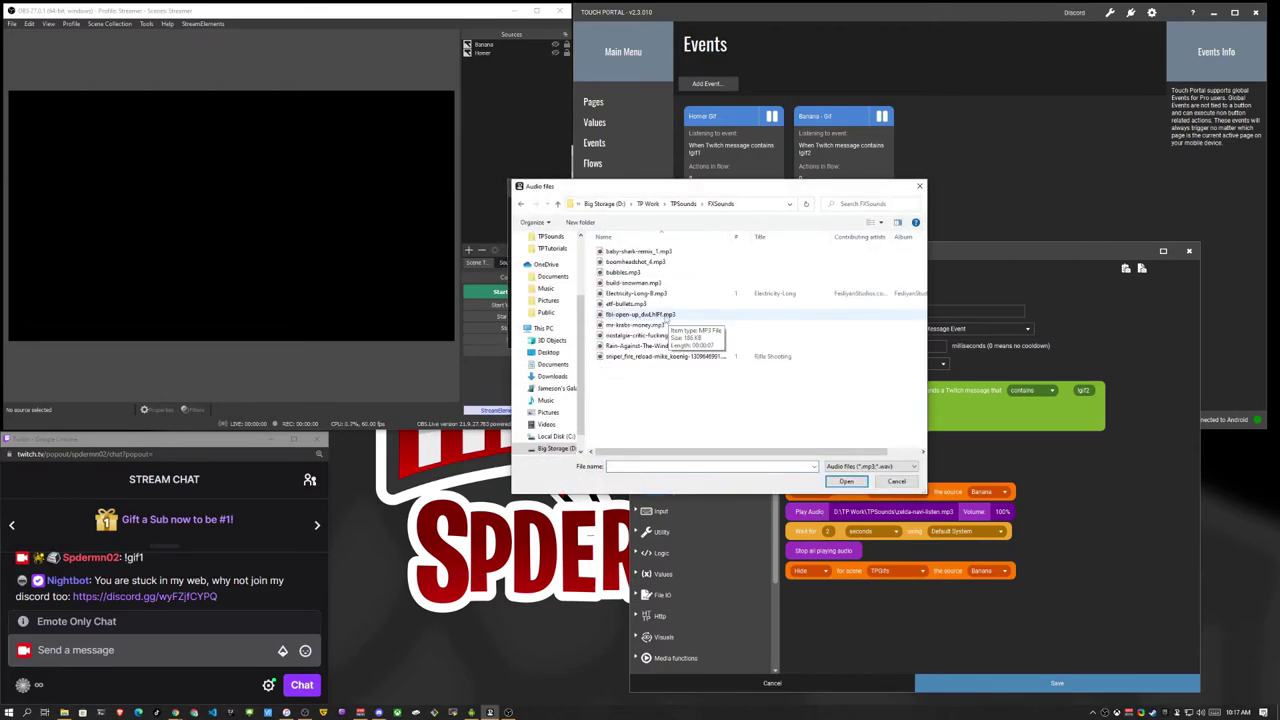
pyautogui.click(660, 315)
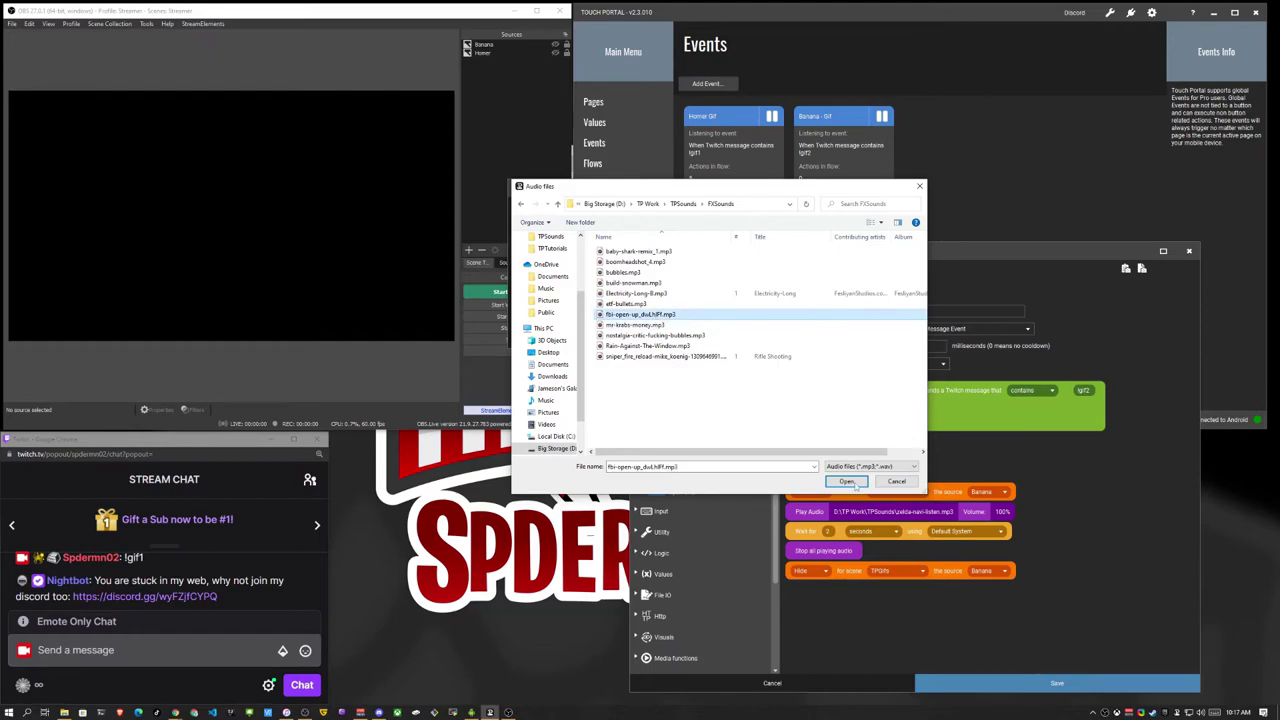
pyautogui.click(846, 482)
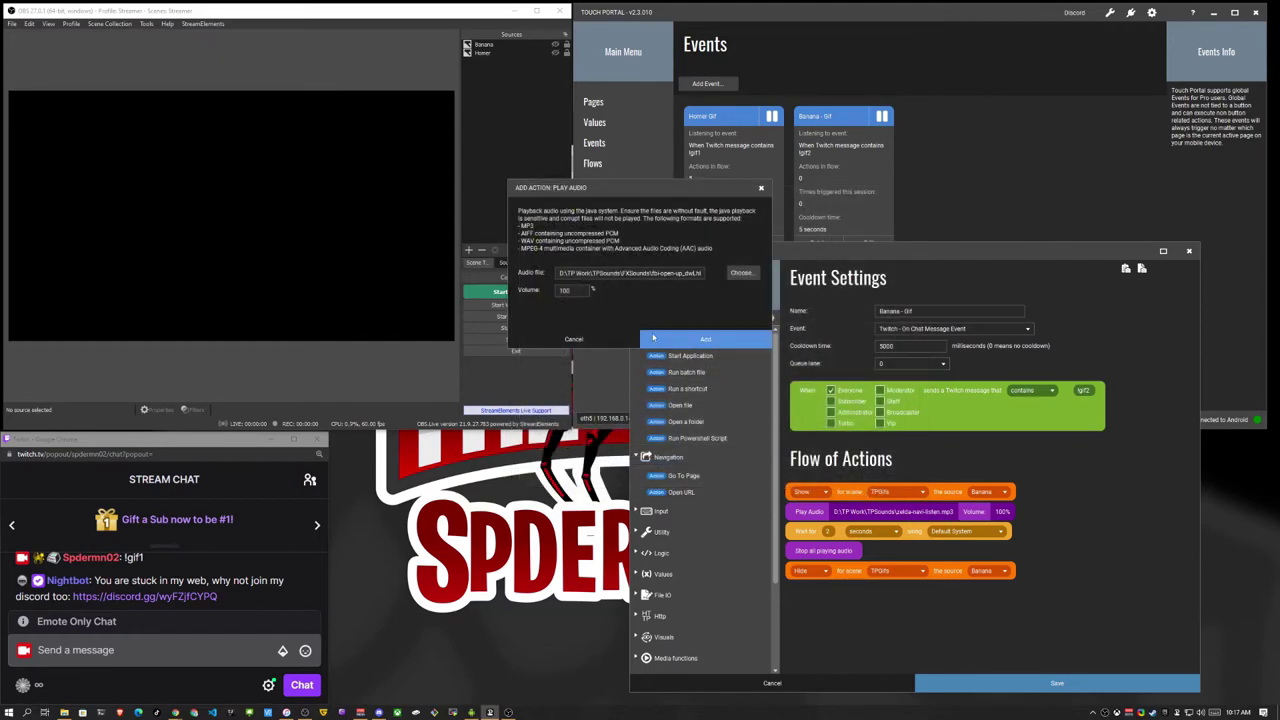
pyautogui.click(705, 339)
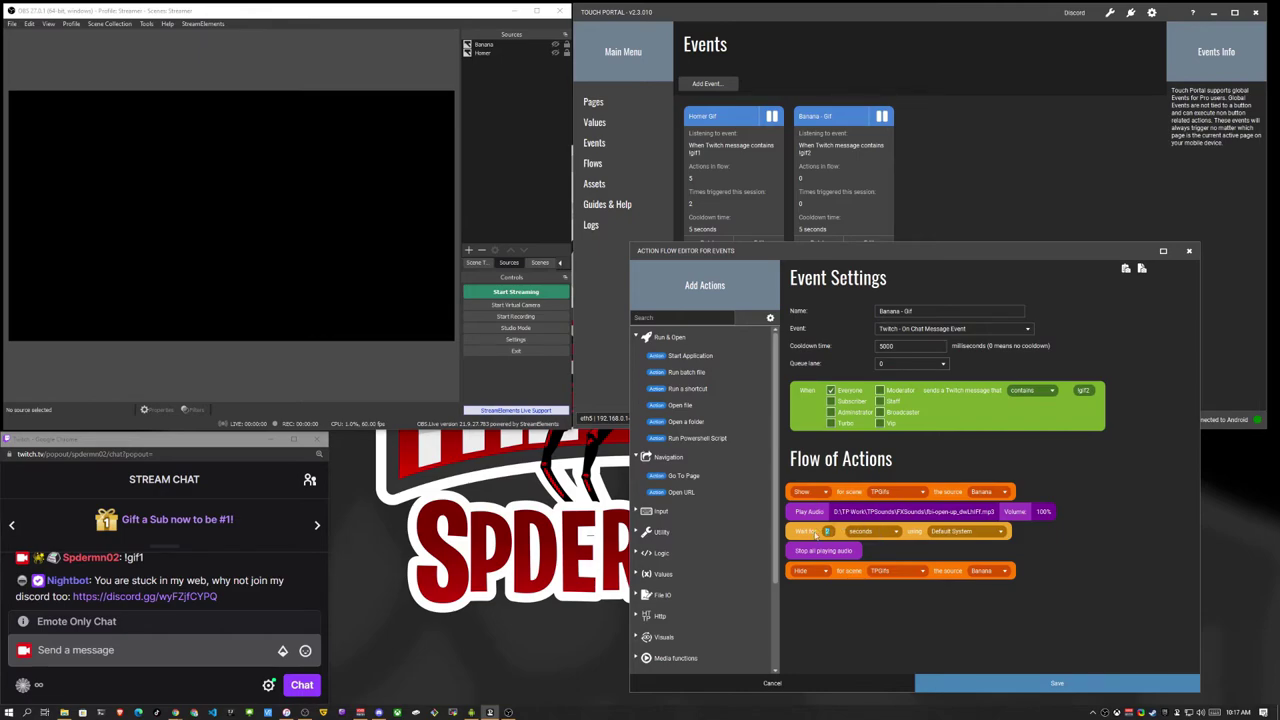
# - Set the wait to 5 seconds and save Banana - Gif
pyautogui.doubleClick(816, 535)
pyautogui.write('5')
pyautogui.click(1058, 686)
# - Send !gif2, !gif1, then !gif2 in Twitch chat to fire both GIF events
pyautogui.click(150, 650)
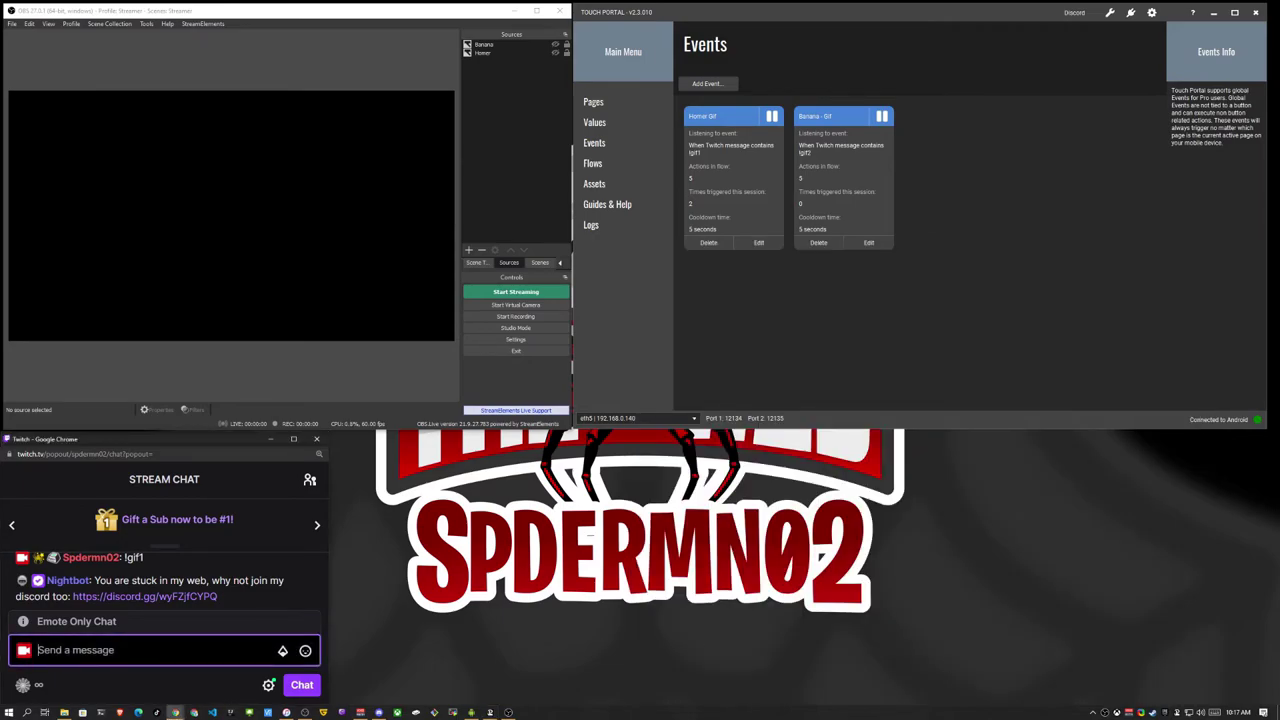
pyautogui.write('!gif2')
pyautogui.press('Return')
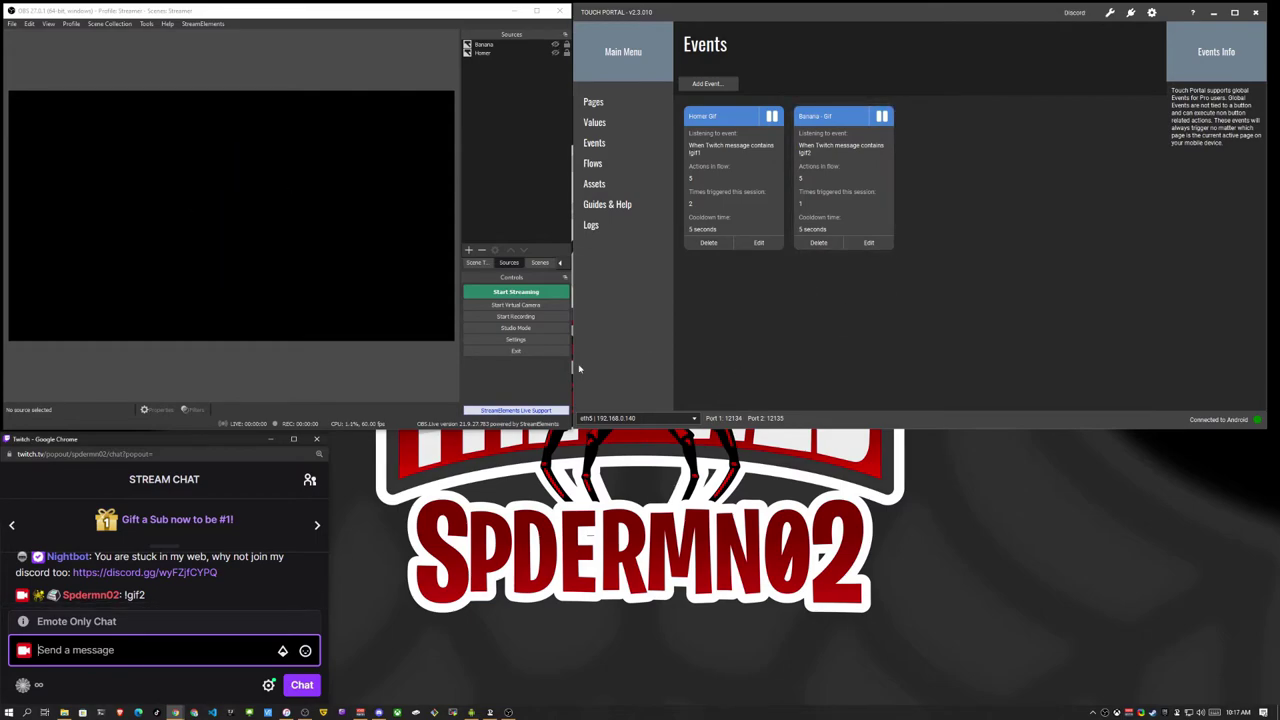
pyautogui.write('!gif1')
pyautogui.press('Return')
pyautogui.write('!gif2')
pyautogui.press('Return')
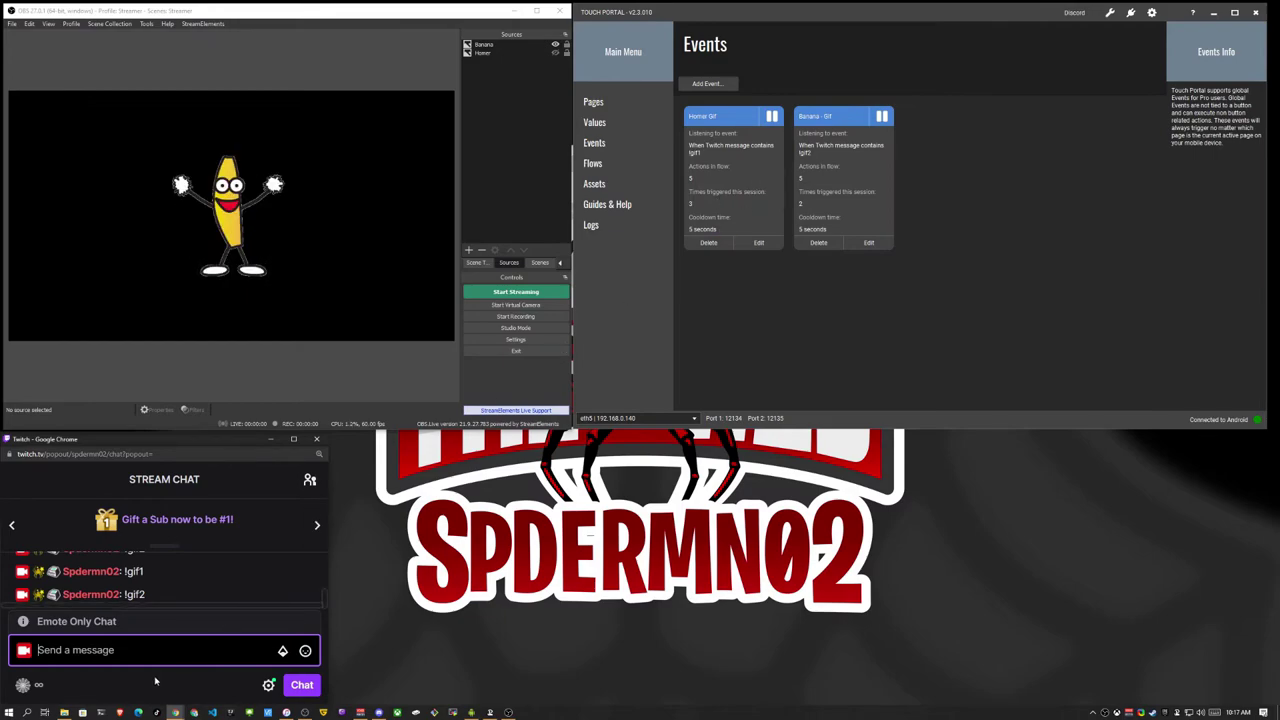
# - Set Homer Gif's wait to 3 seconds and Banana - Gif's to 5, saving both
pyautogui.click(758, 242)
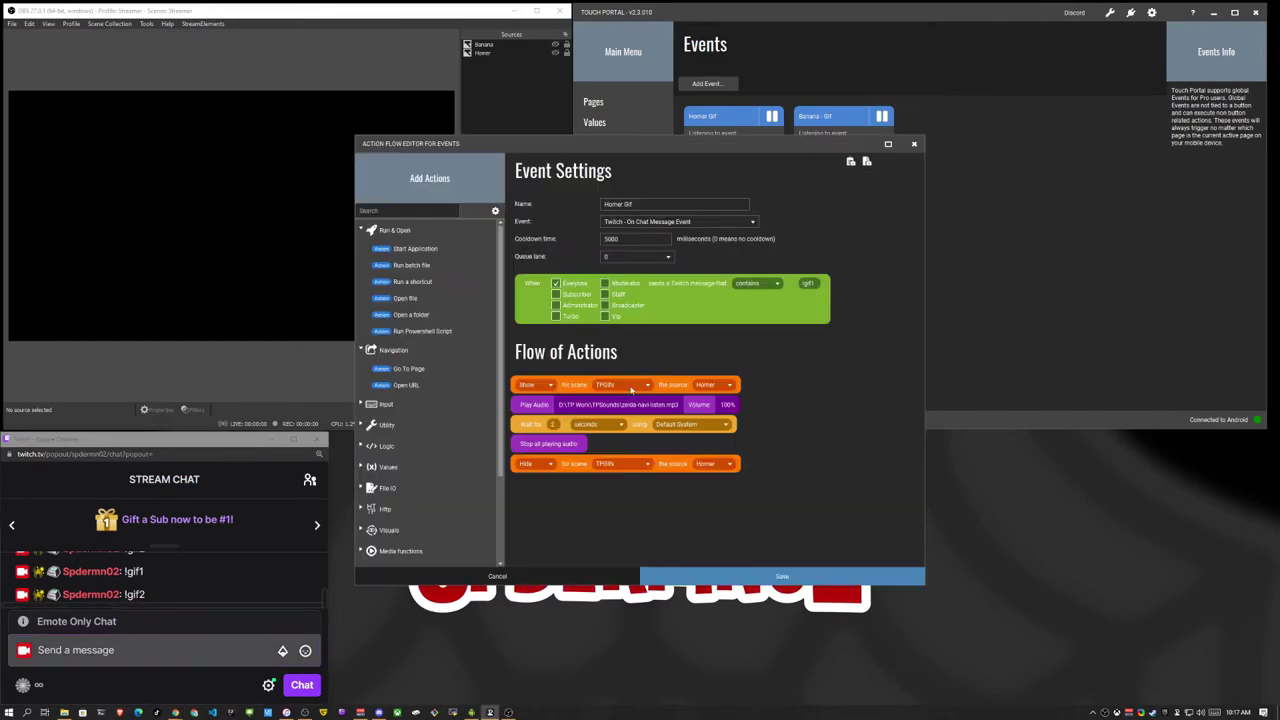
pyautogui.click(550, 424)
pyautogui.write('3')
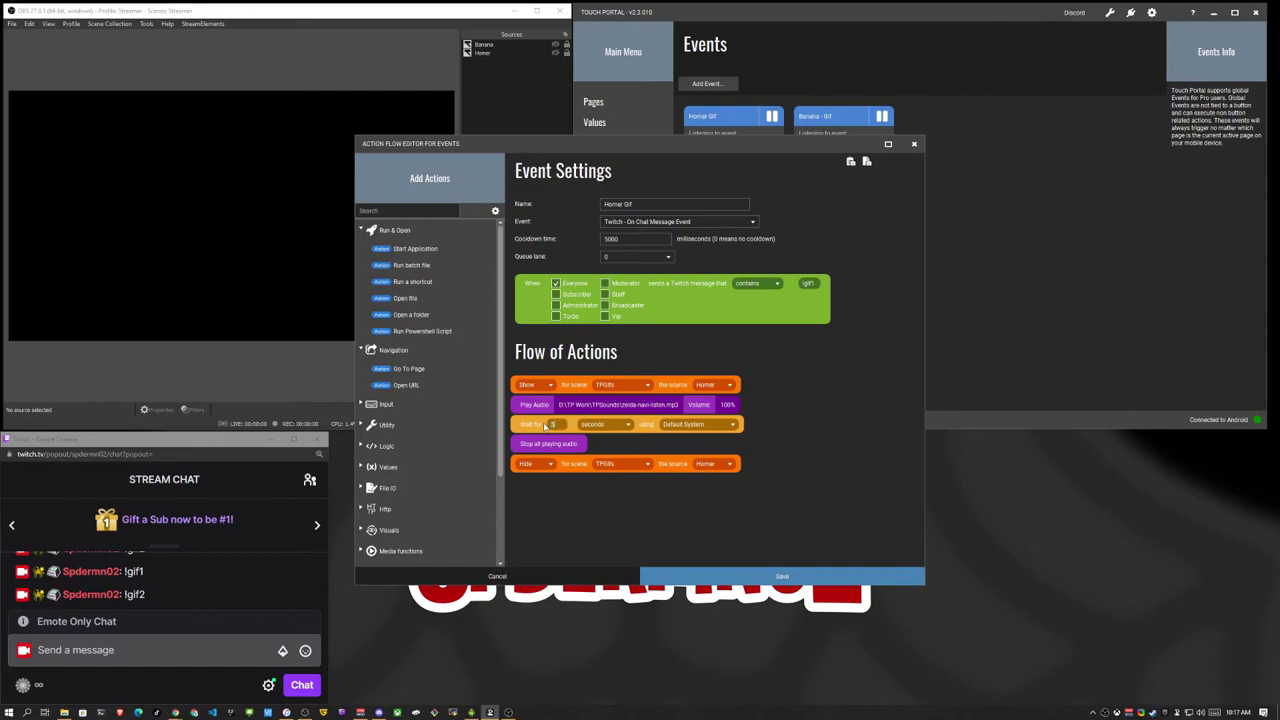
pyautogui.click(782, 577)
pyautogui.click(862, 243)
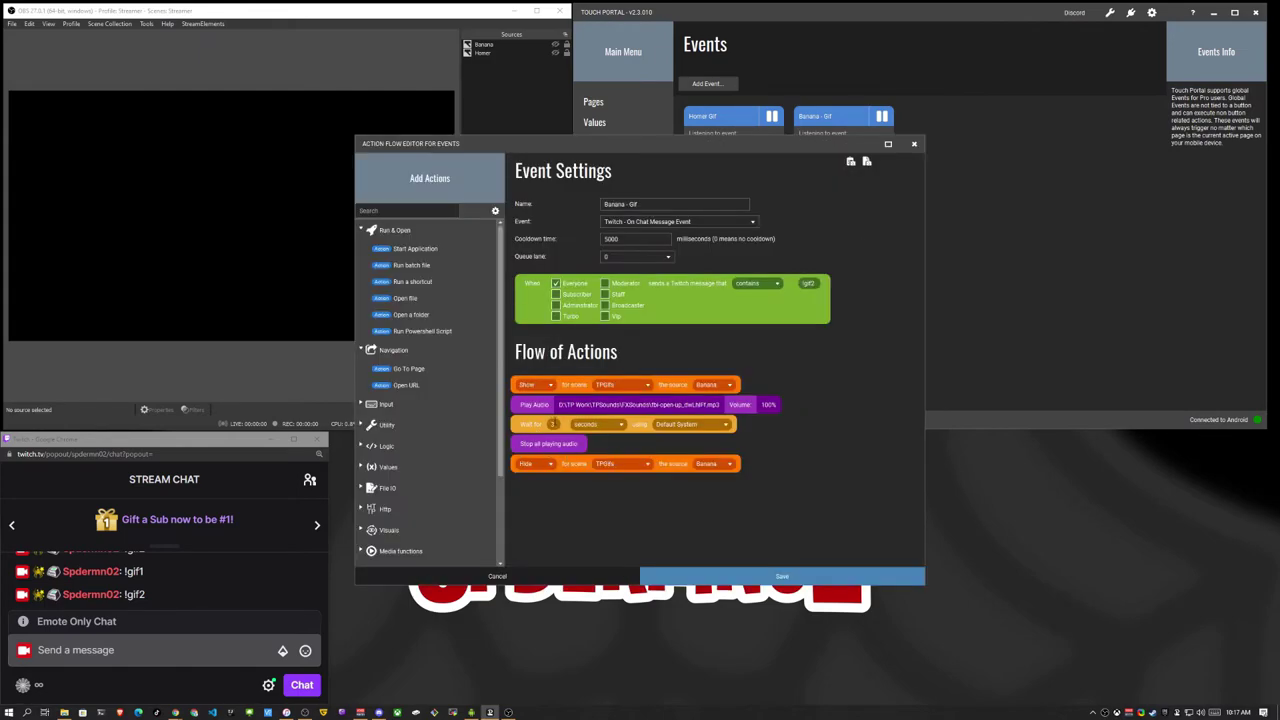
pyautogui.write('5')
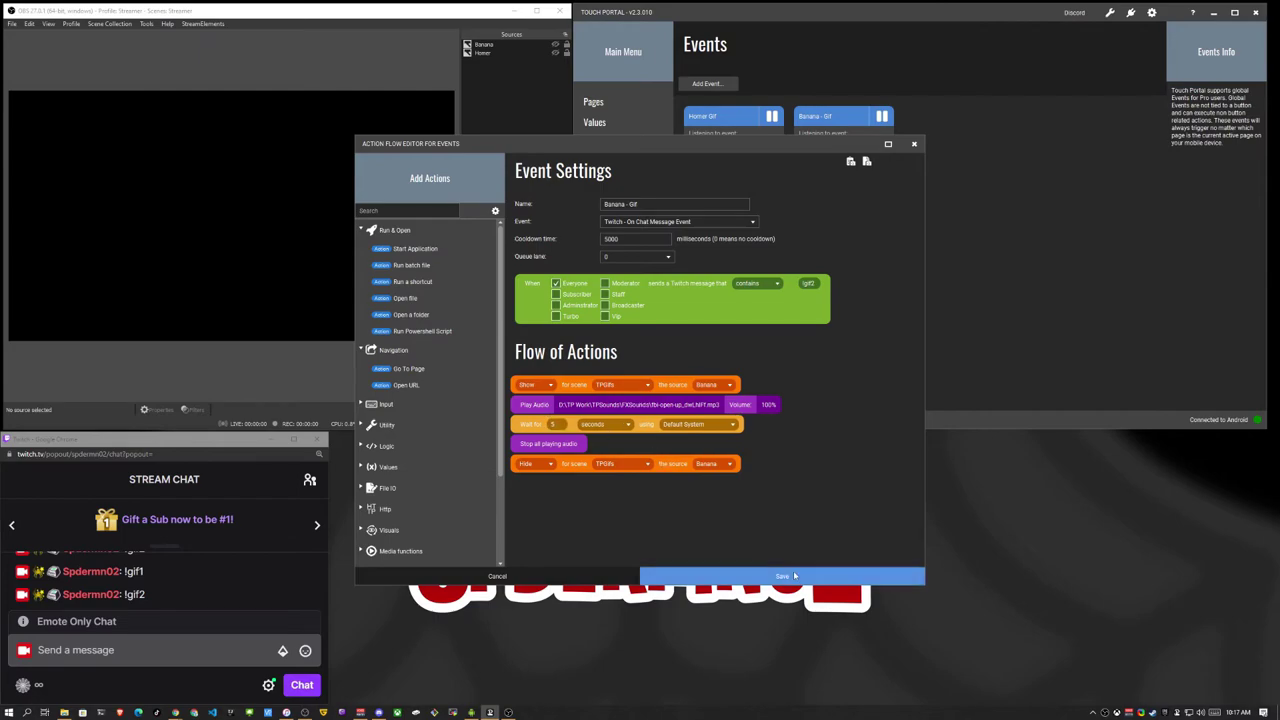
pyautogui.click(795, 576)
# - Send !gif1 twice in Twitch chat to test the events
pyautogui.click(100, 650)
pyautogui.write('!gif1')
pyautogui.press('Return')
pyautogui.write('!gif1')
pyautogui.press('Return')
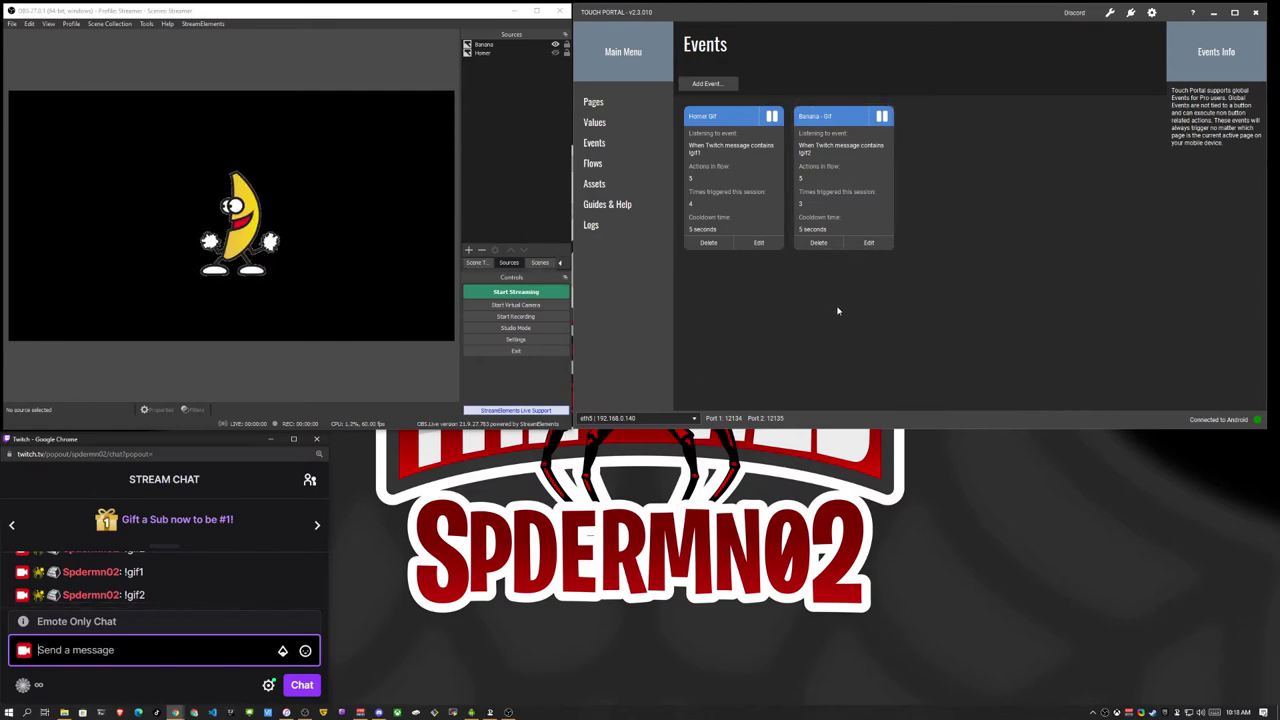
pyautogui.click(884, 247)
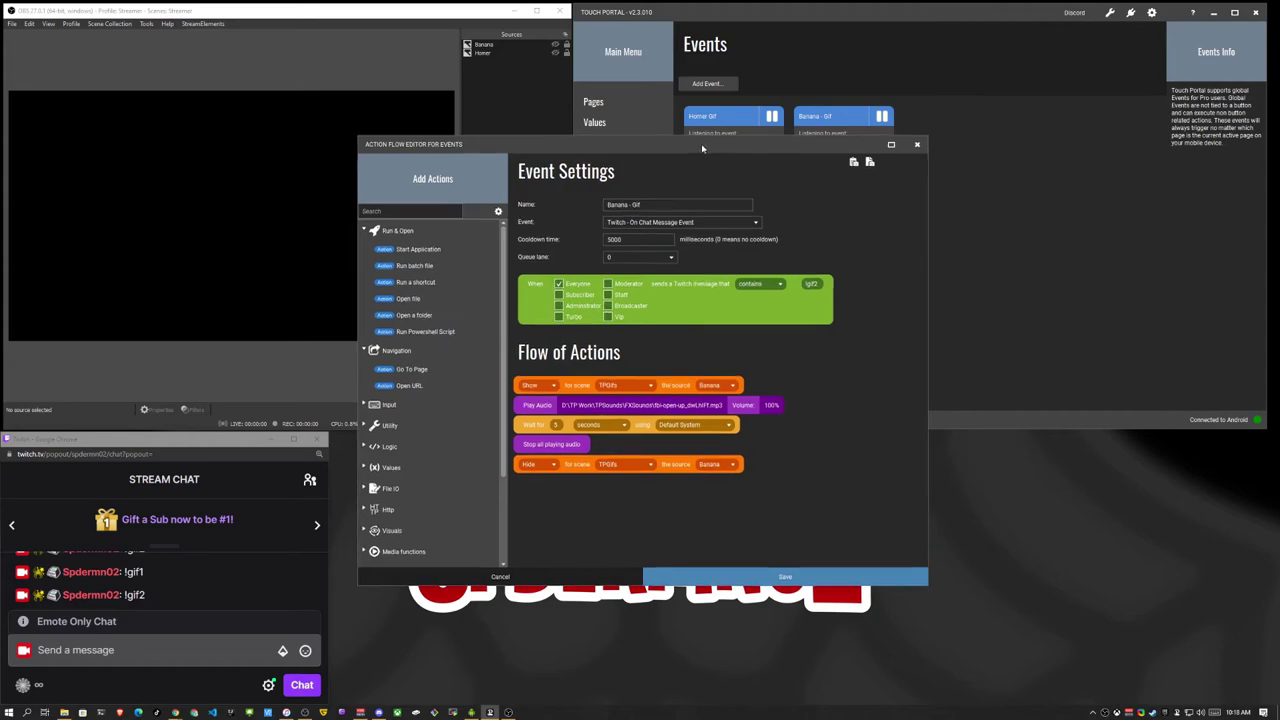
pyautogui.moveTo(688, 143); pyautogui.dragTo(844, 155)
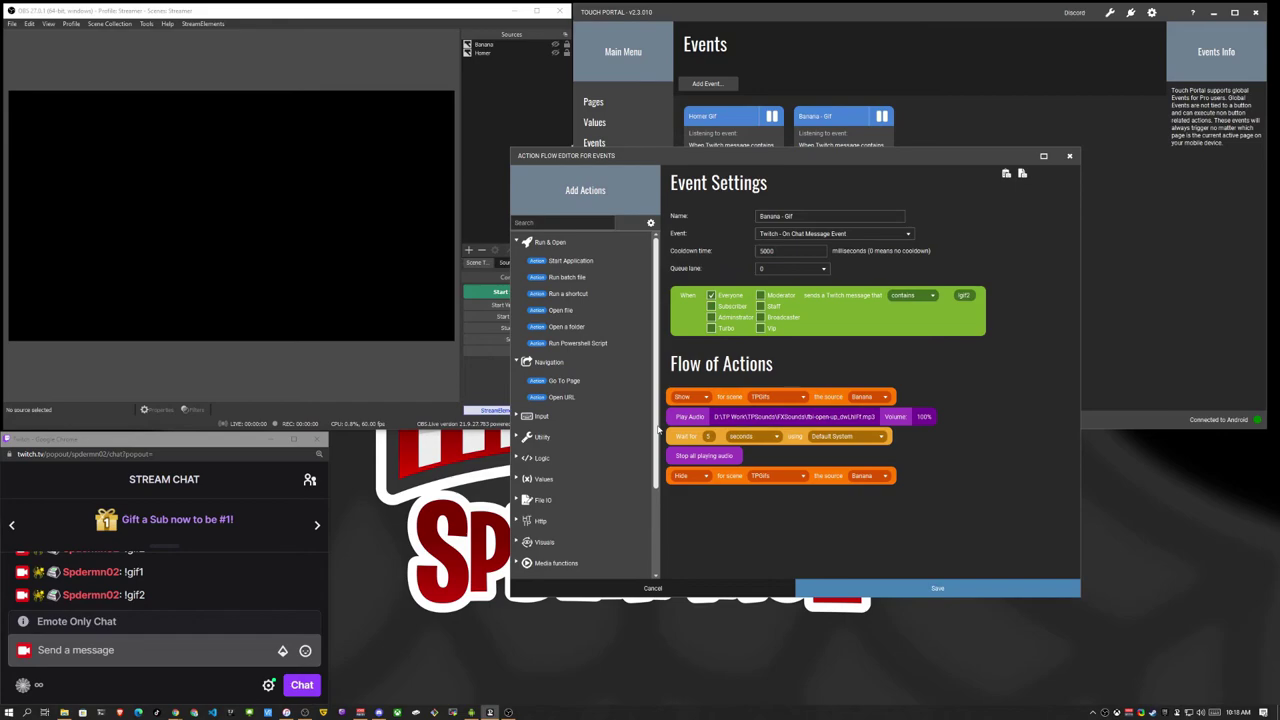
pyautogui.moveTo(657, 428); pyautogui.dragTo(662, 542)
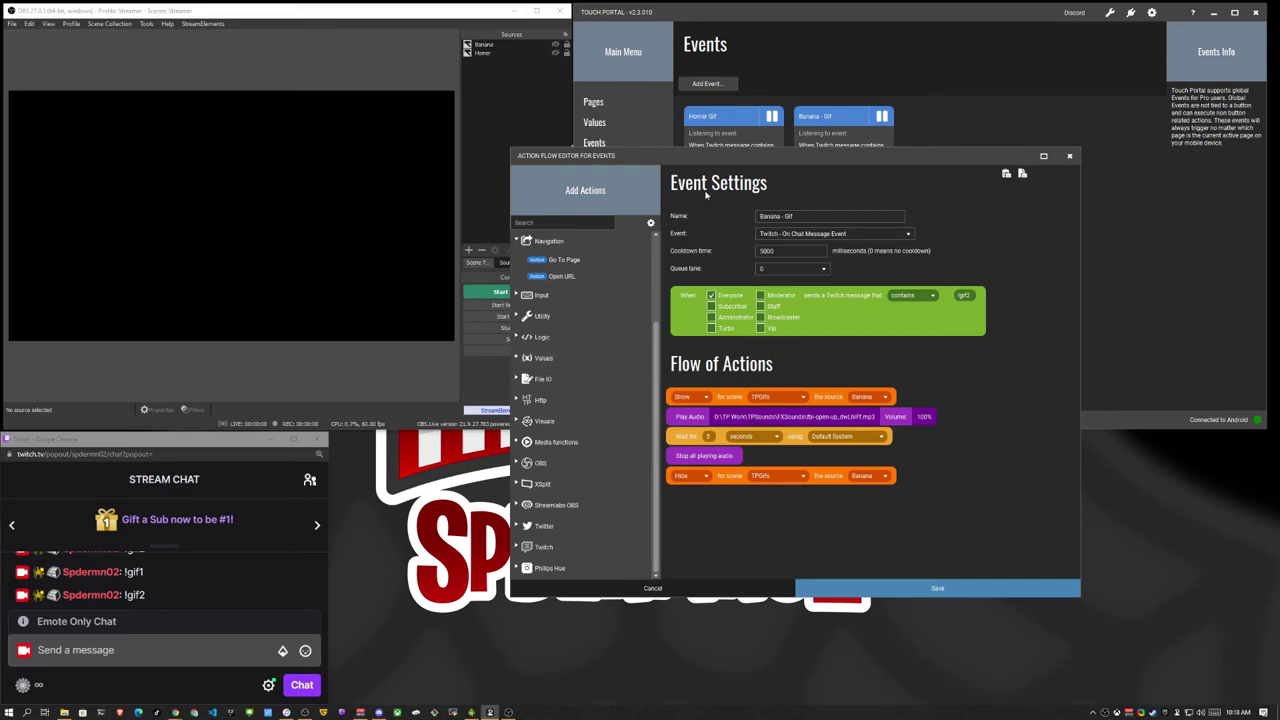
pyautogui.click(775, 588)
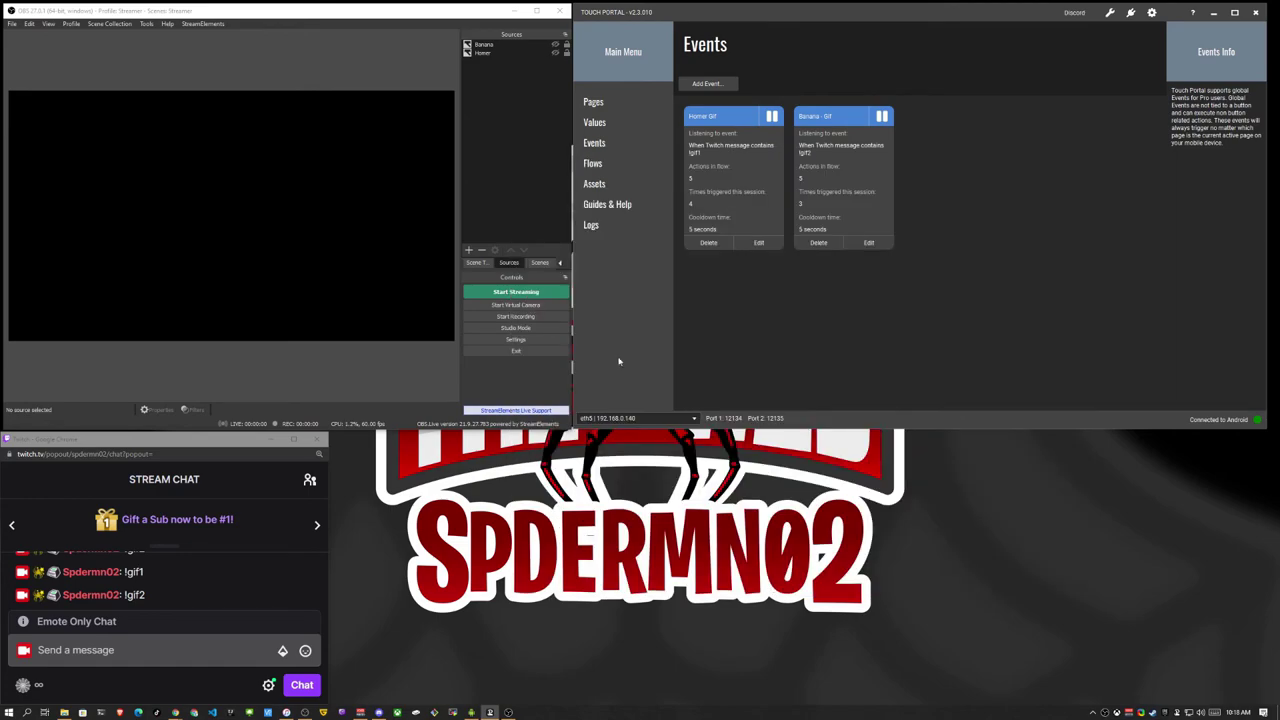
# - Add the existing TPGifs scene as a source in the Gametime scene
pyautogui.click(540, 265)
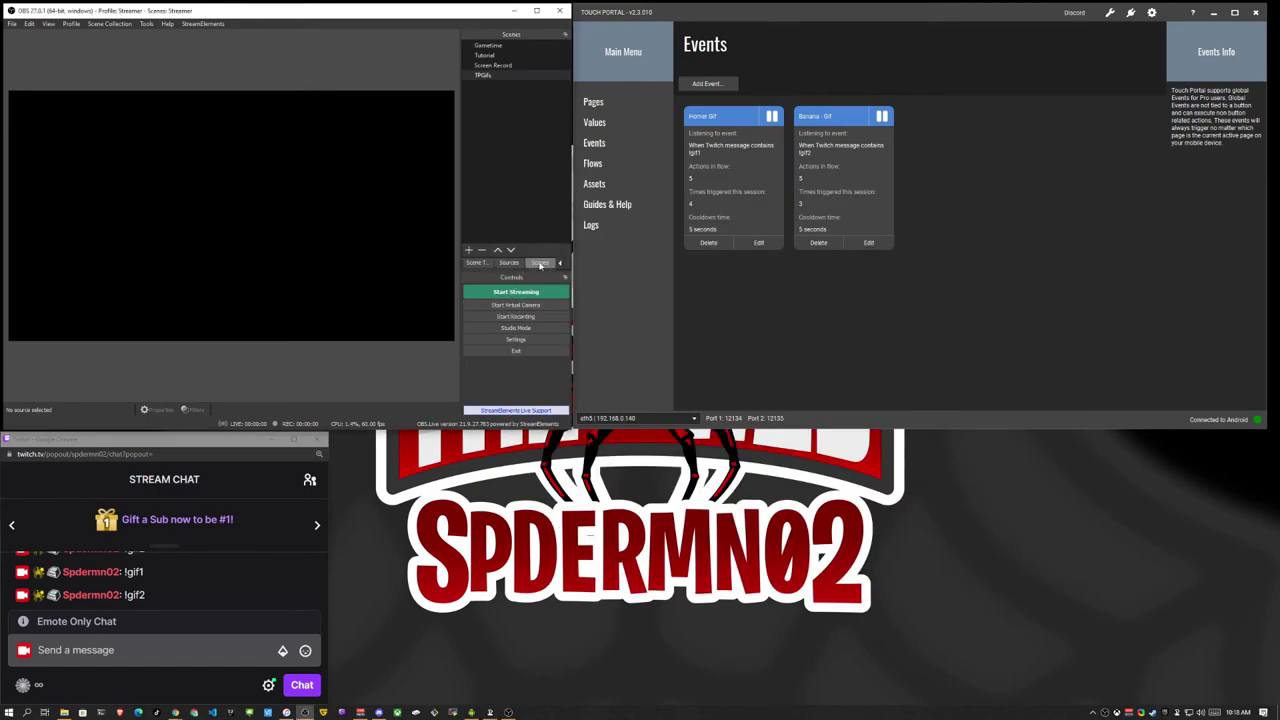
pyautogui.click(490, 46)
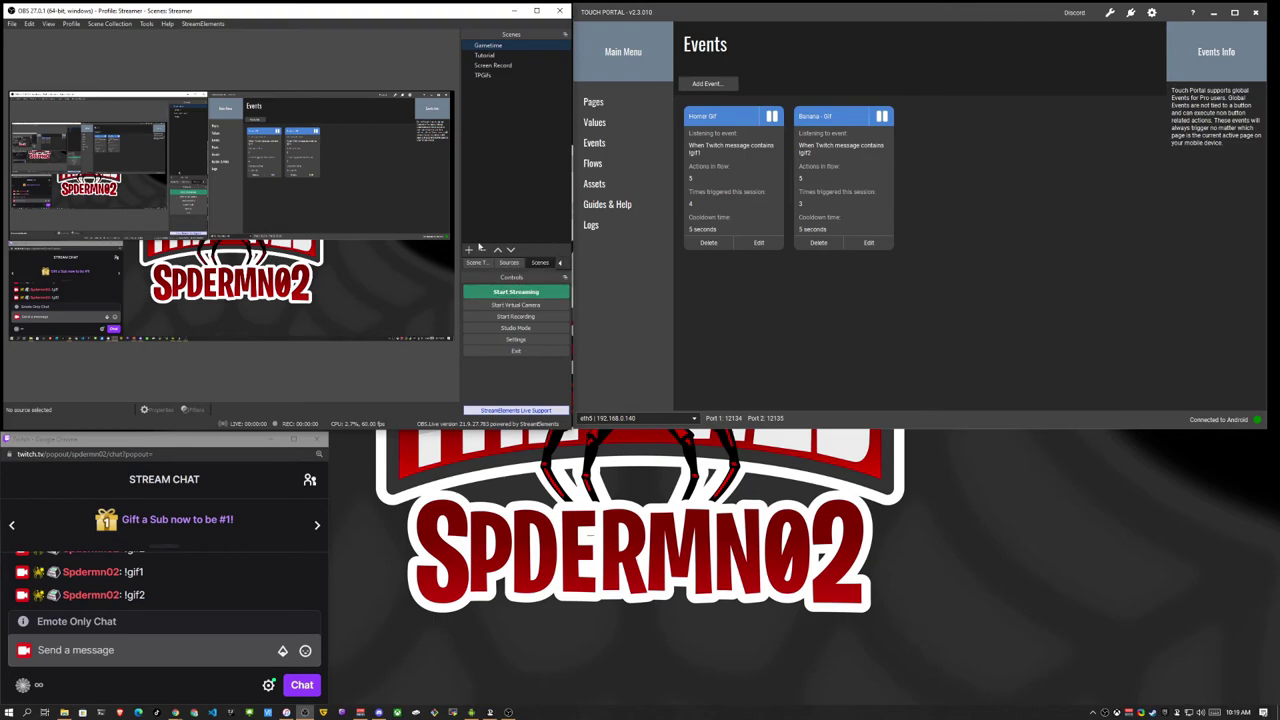
pyautogui.click(509, 262)
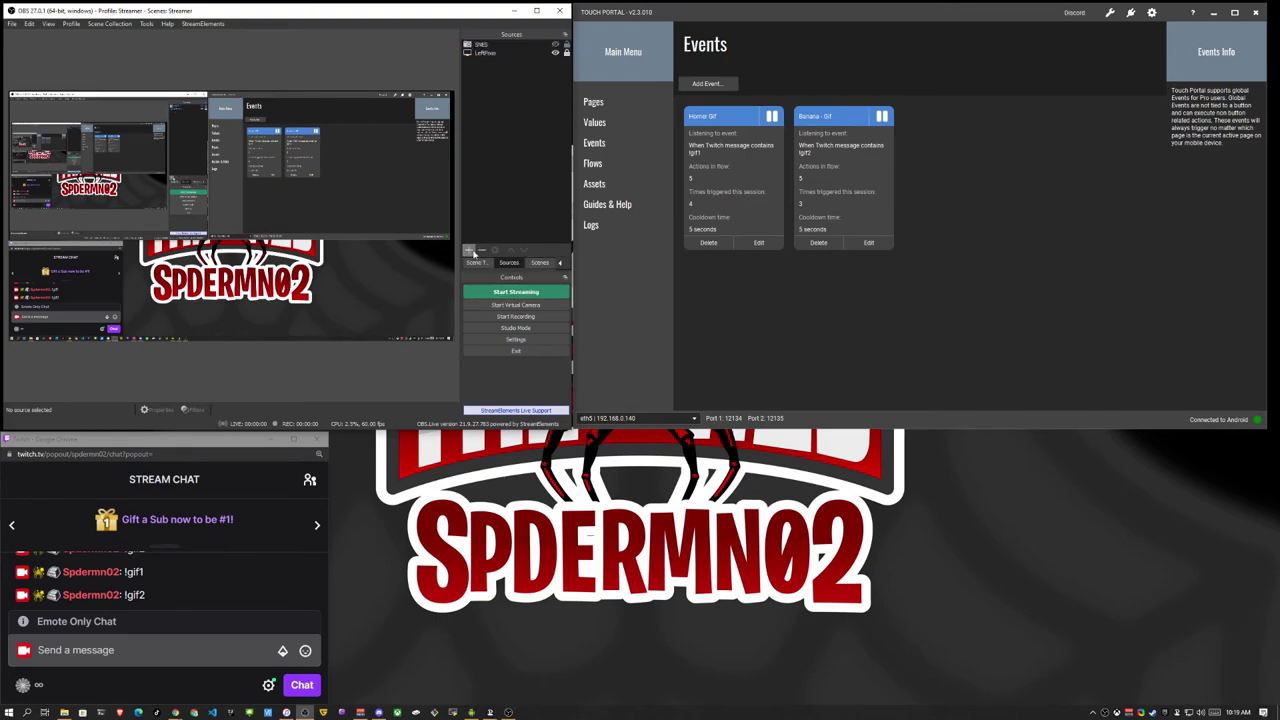
pyautogui.click(470, 251)
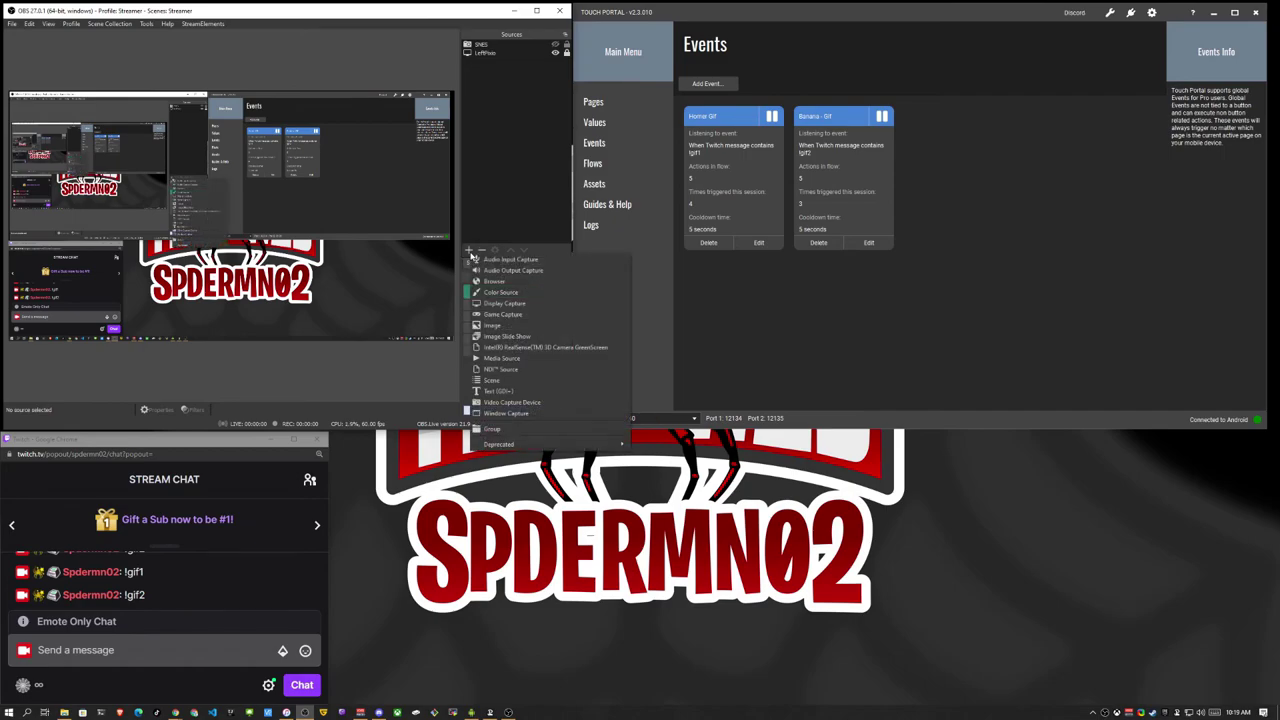
pyautogui.click(500, 381)
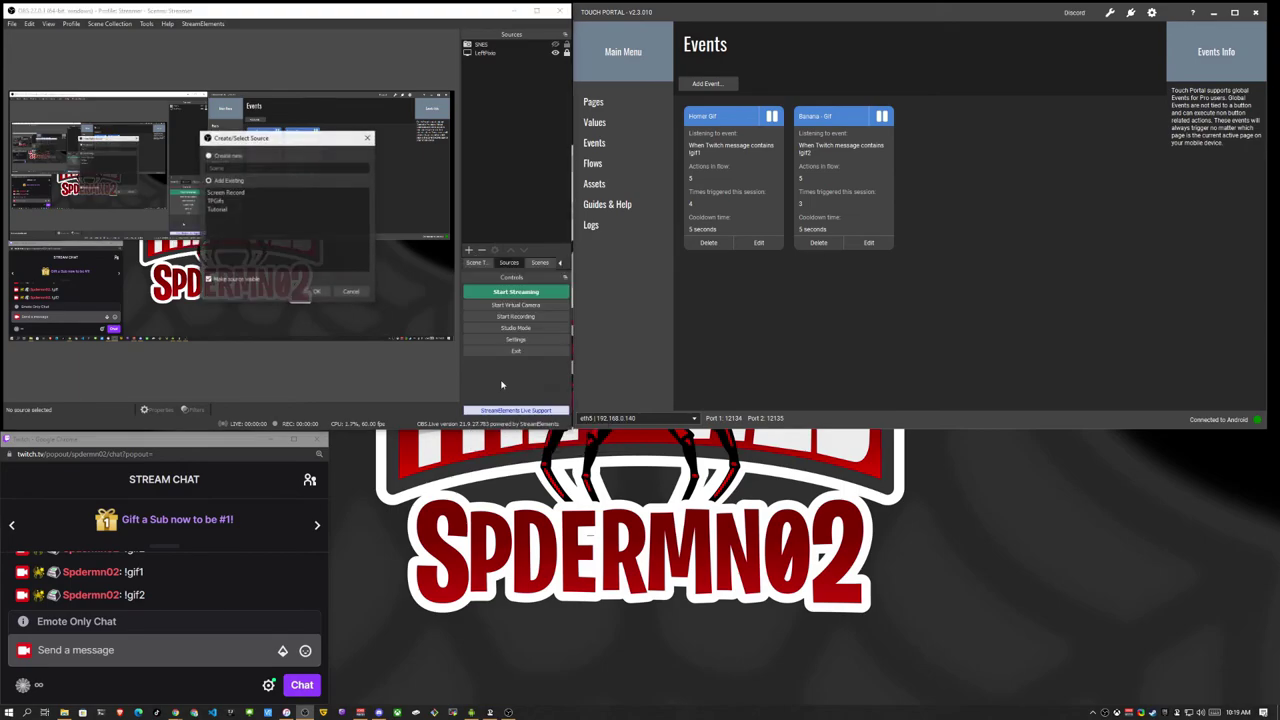
pyautogui.click(225, 200)
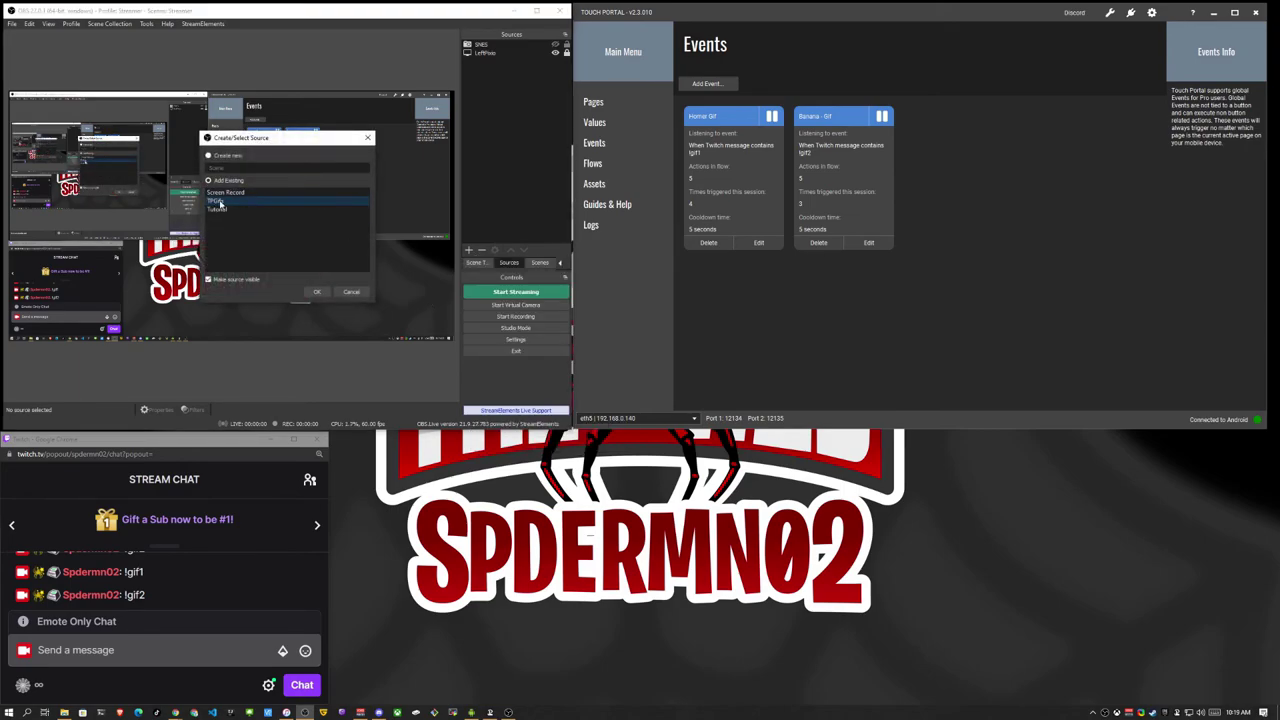
pyautogui.click(317, 292)
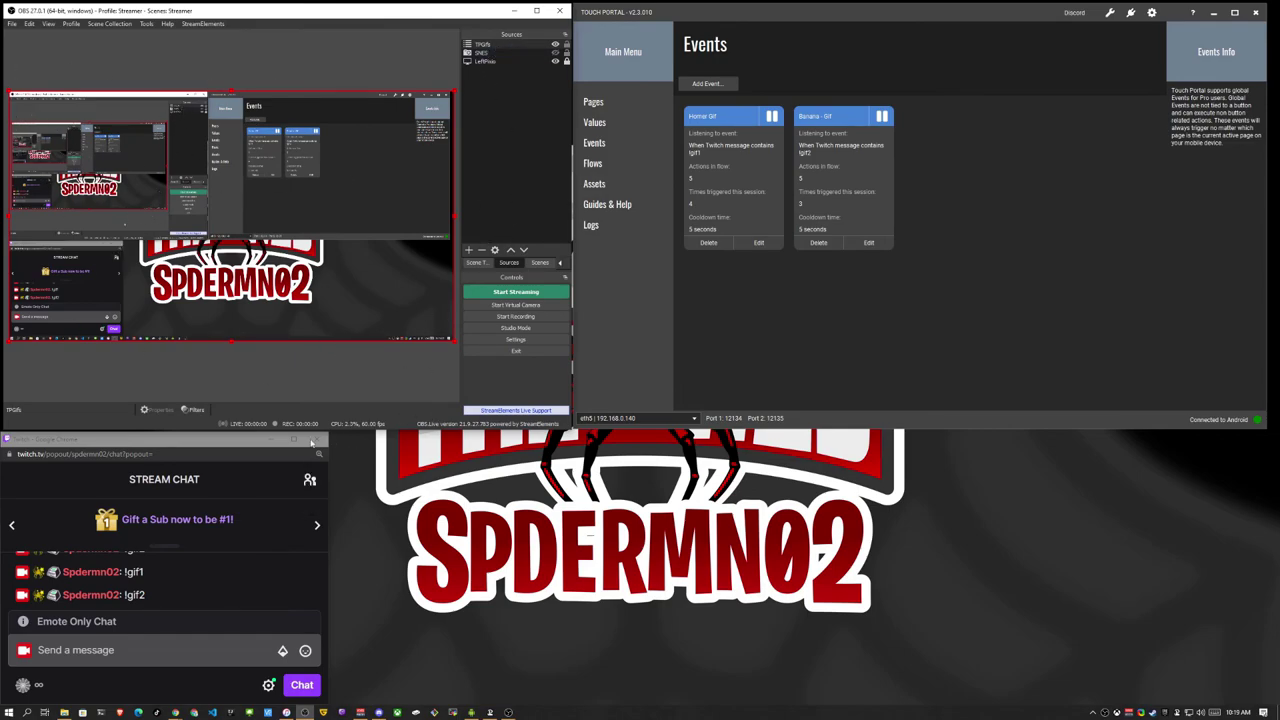
# - Send !gif1 in Twitch chat to play the Homer GIF, then review the Homer Gif event unchanged
pyautogui.click(150, 650)
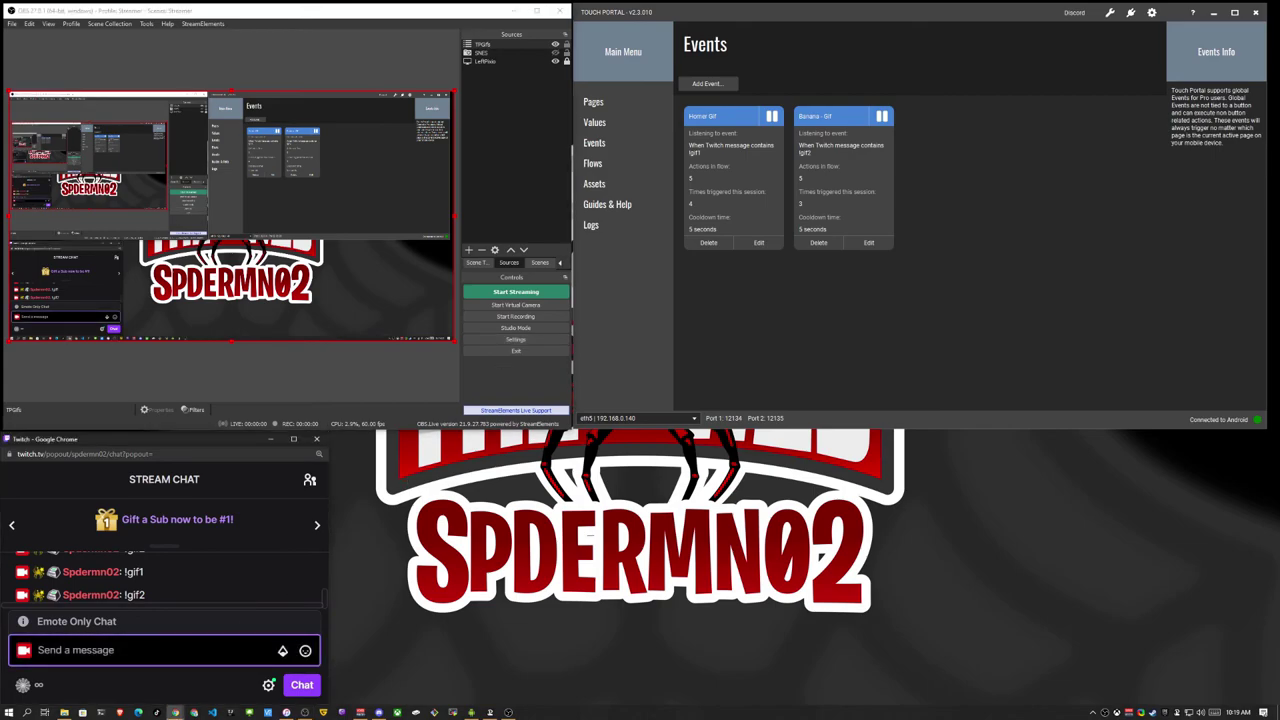
pyautogui.write('!gif1')
pyautogui.press('Return')
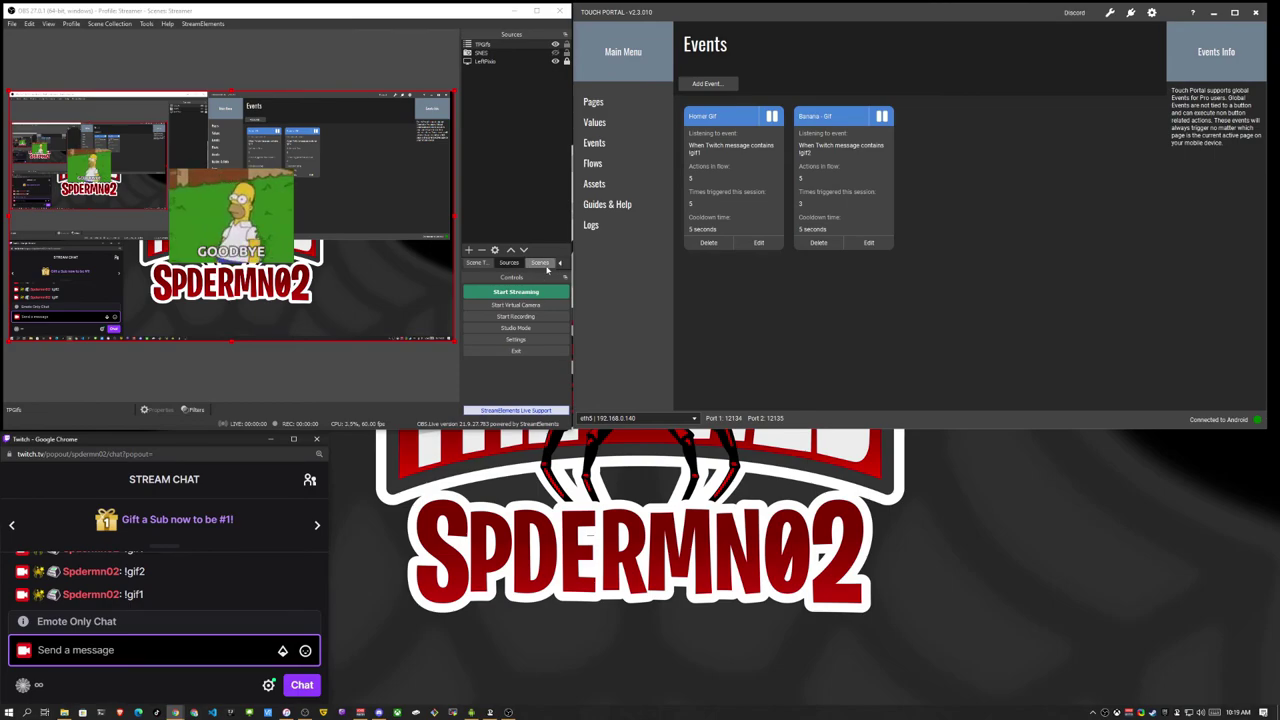
pyautogui.click(759, 242)
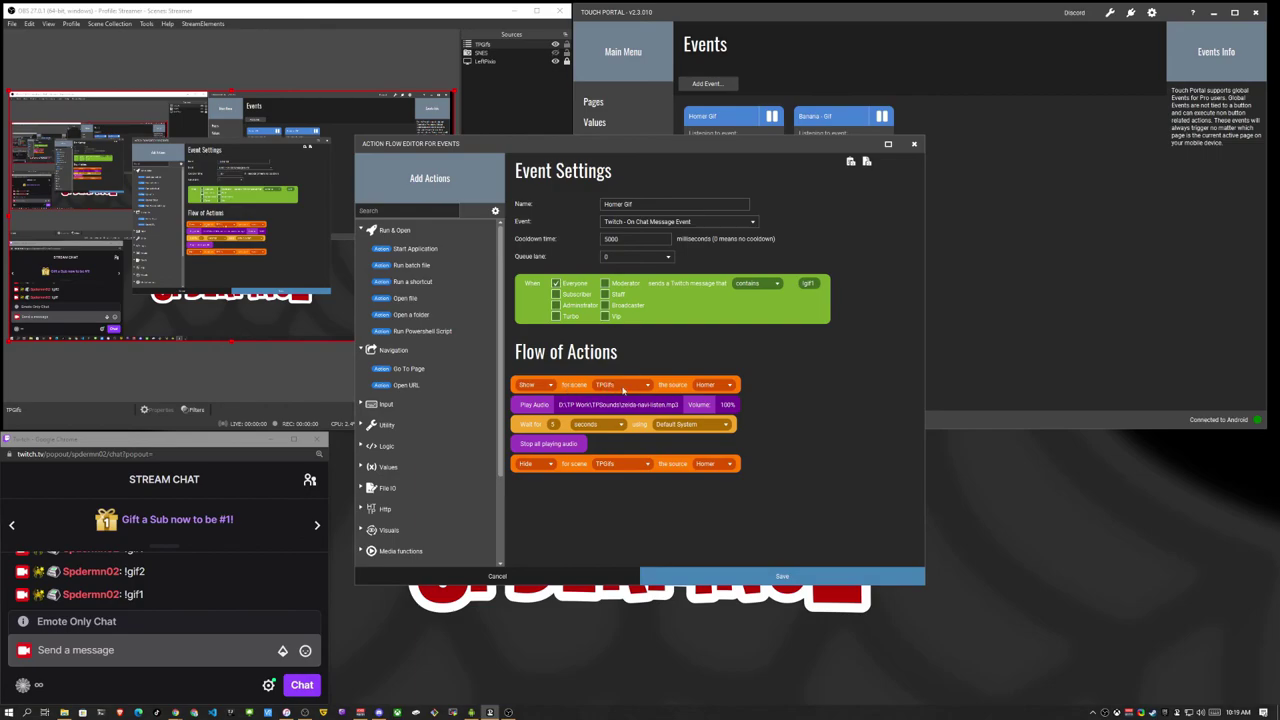
pyautogui.click(590, 576)
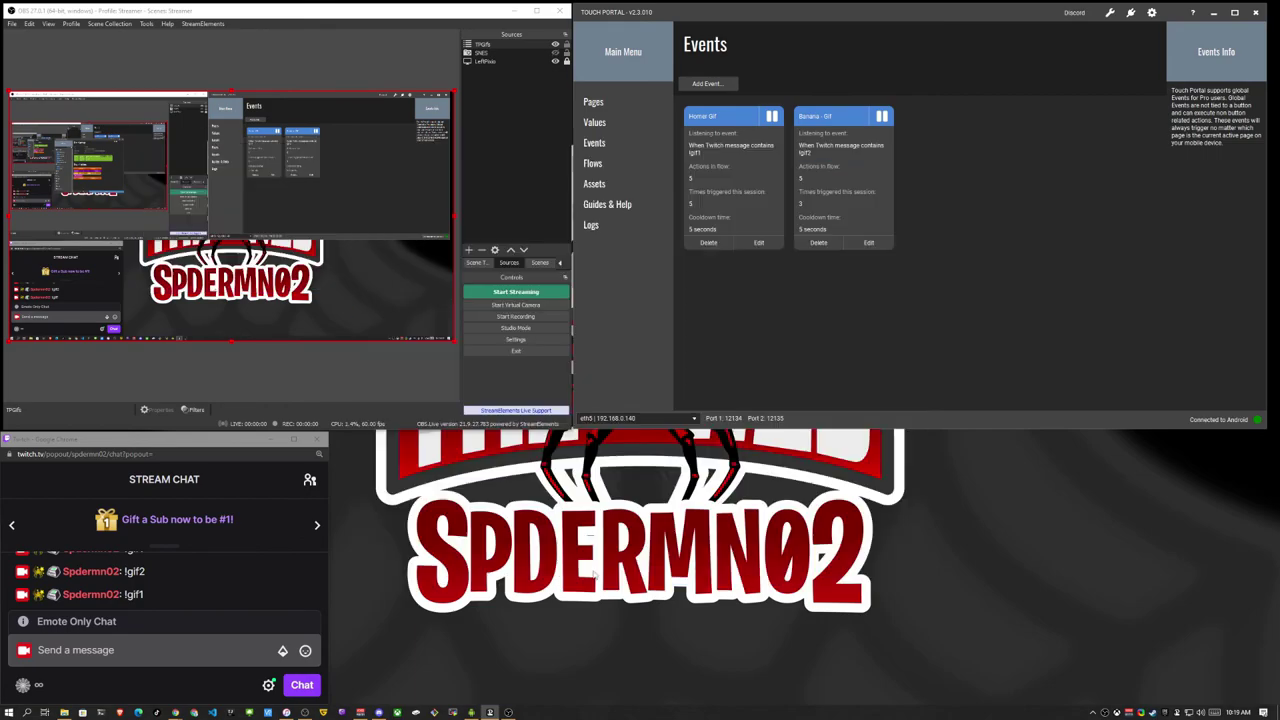
# - Add the existing TPGifs scene as a Scene source in the Tutorial scene
pyautogui.click(538, 263)
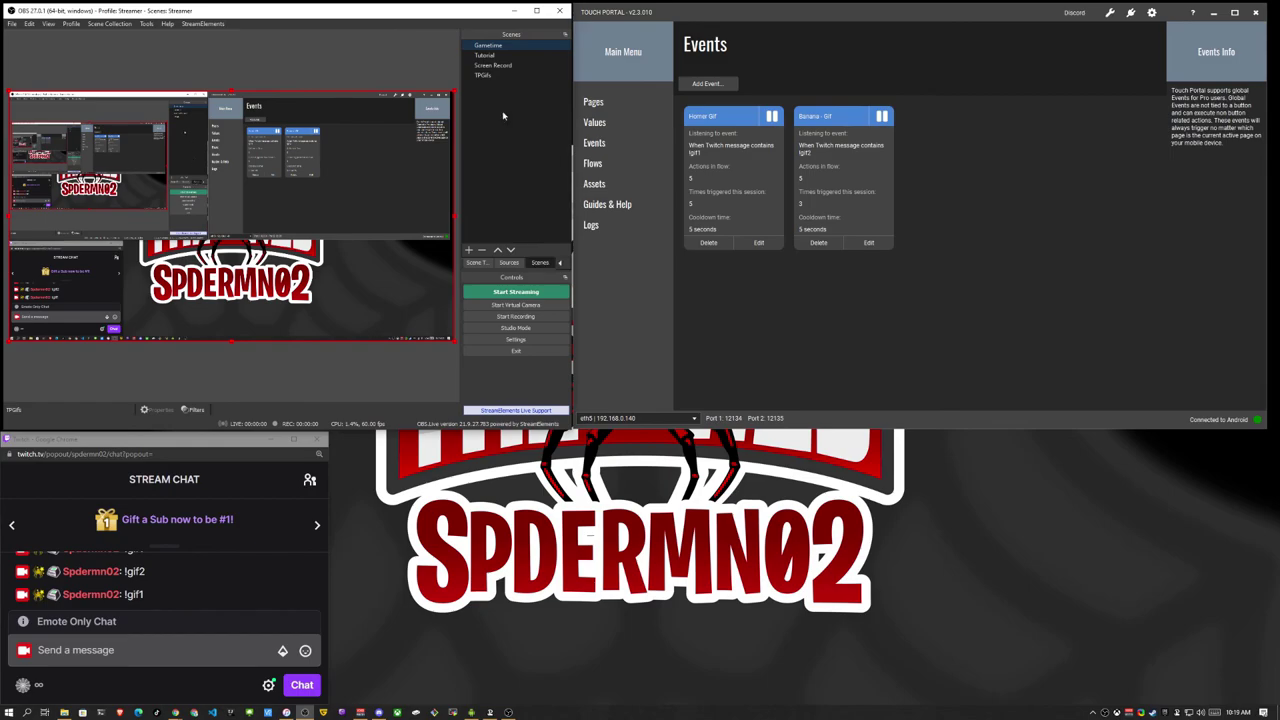
pyautogui.click(497, 57)
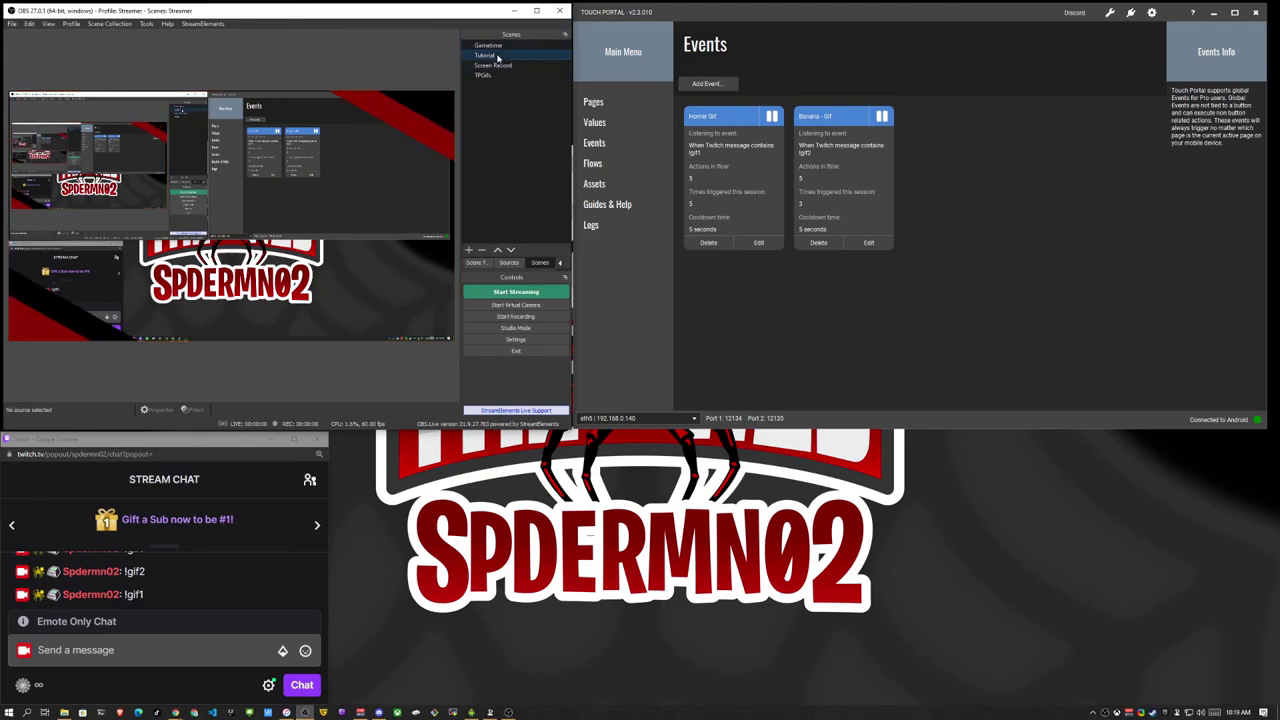
pyautogui.click(469, 251)
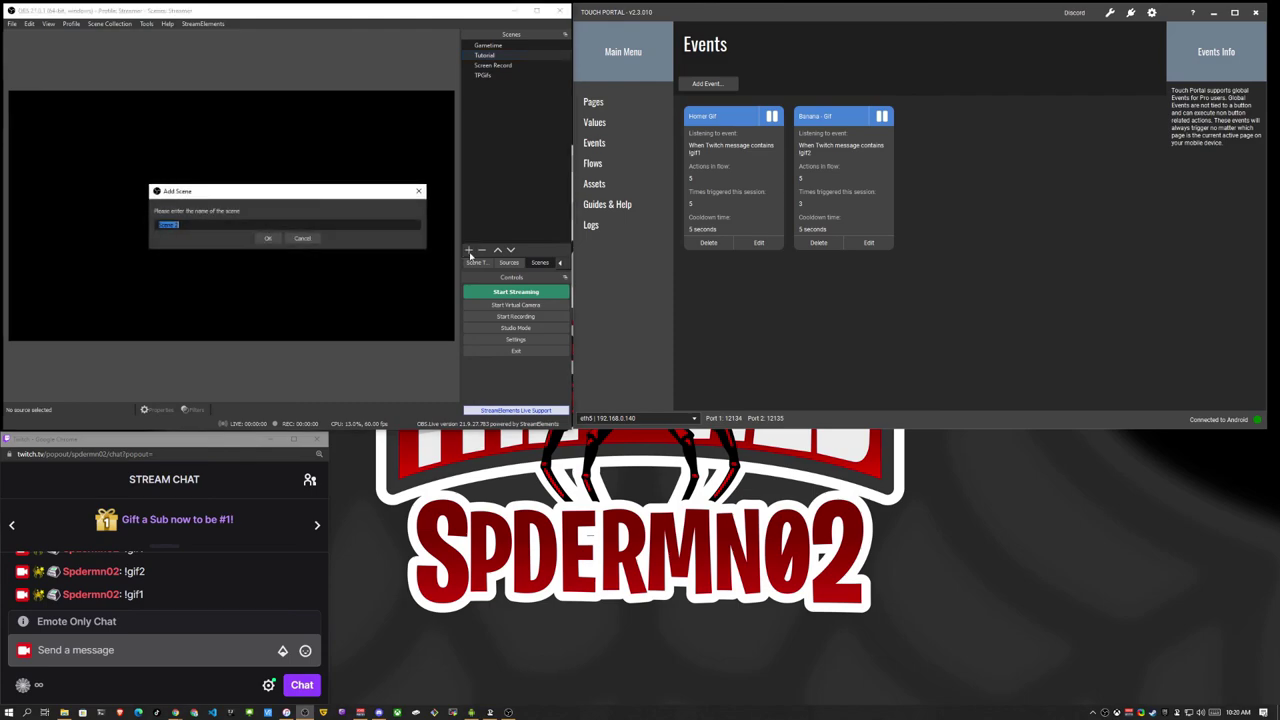
pyautogui.click(303, 238)
pyautogui.click(509, 262)
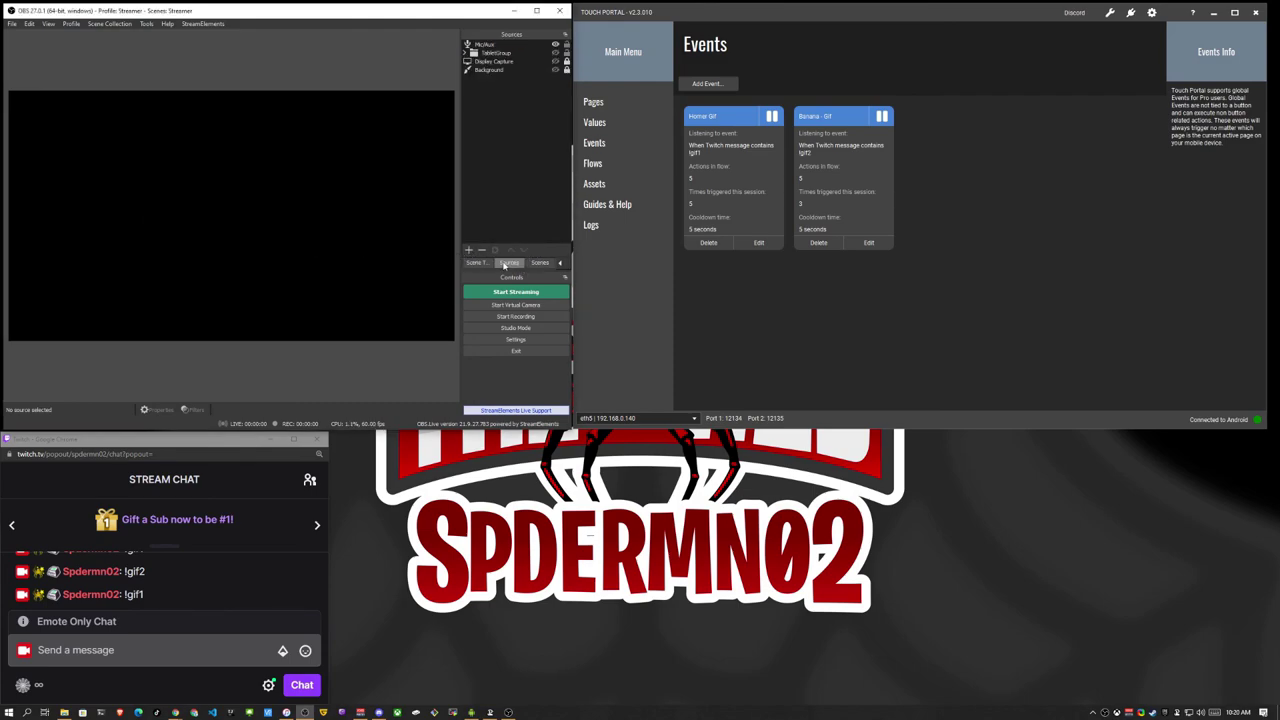
pyautogui.click(469, 251)
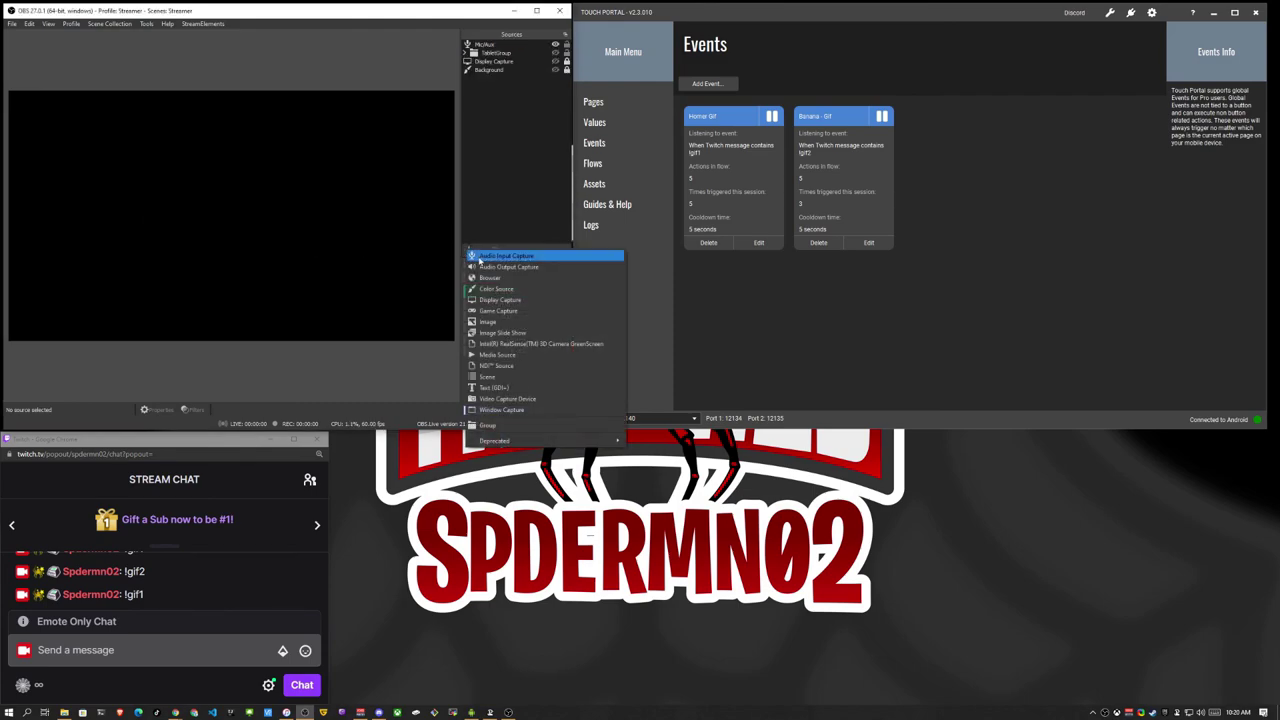
pyautogui.click(520, 373)
pyautogui.click(215, 209)
pyautogui.click(316, 292)
# - Send !gif1 in Twitch chat to trigger the Homer GIF
pyautogui.click(150, 650)
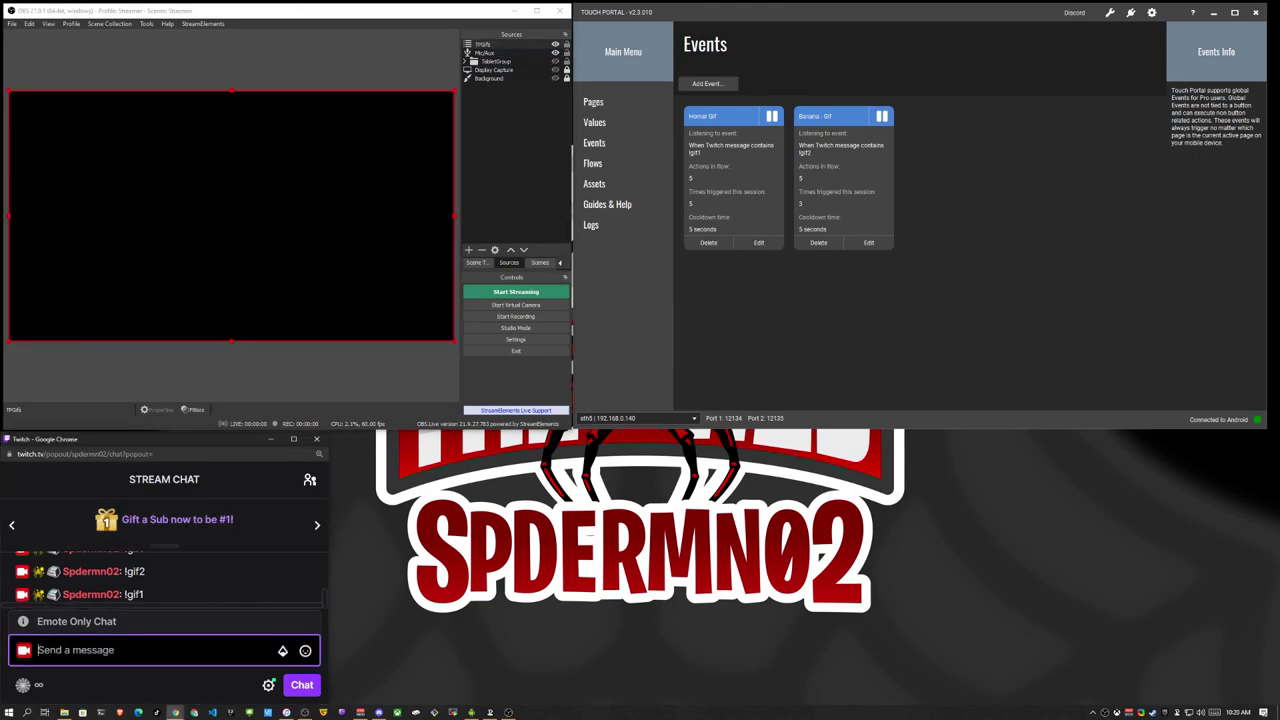
pyautogui.write('!gif1')
pyautogui.press('Return')
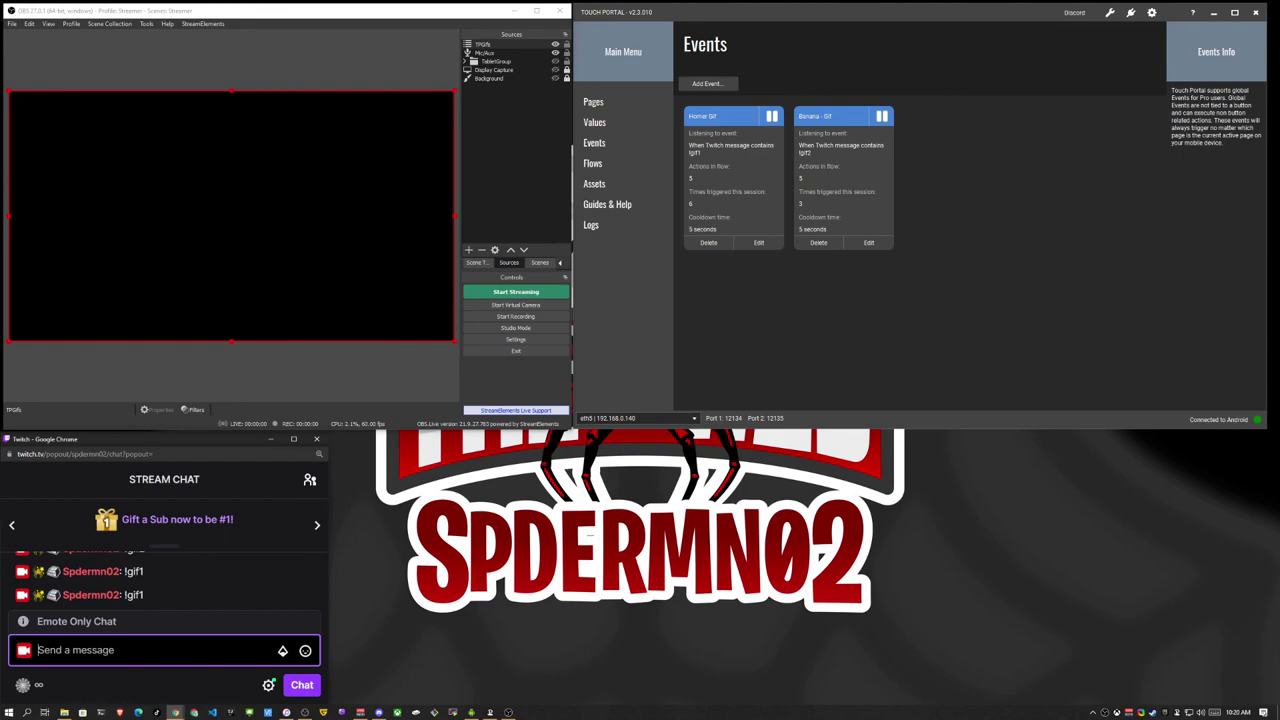
pyautogui.hotkey('alt', 'Tab')
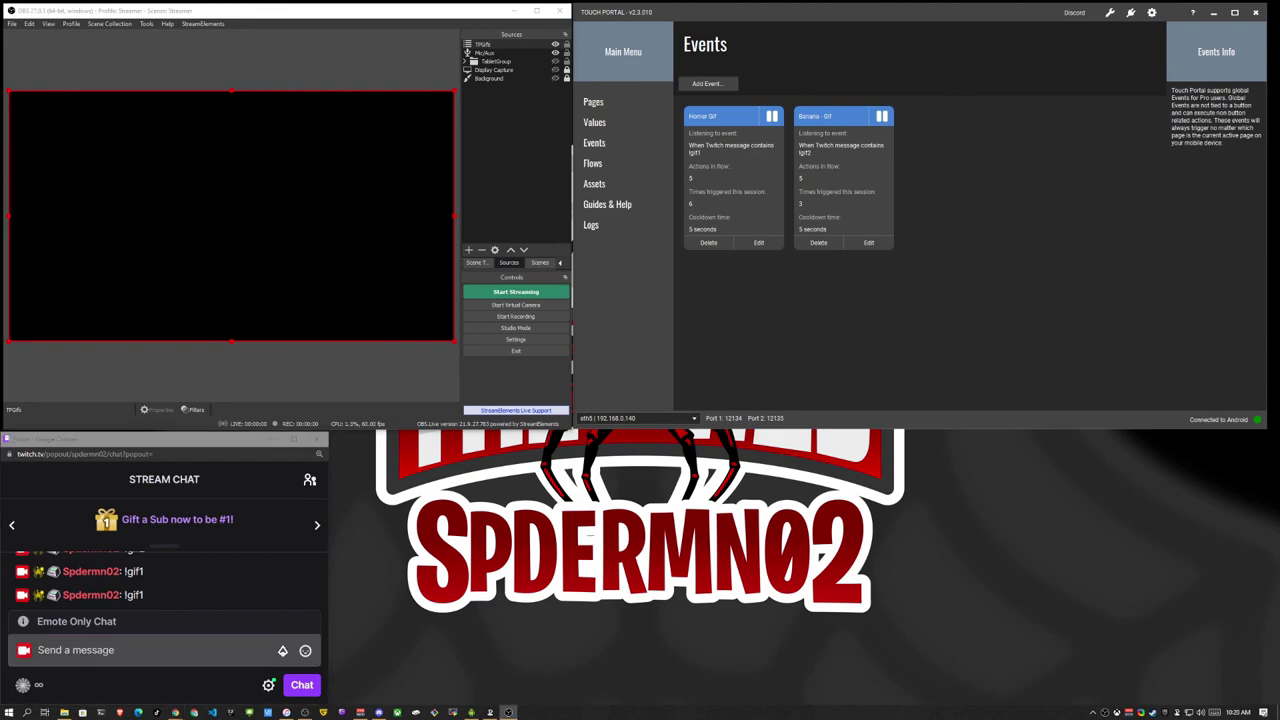